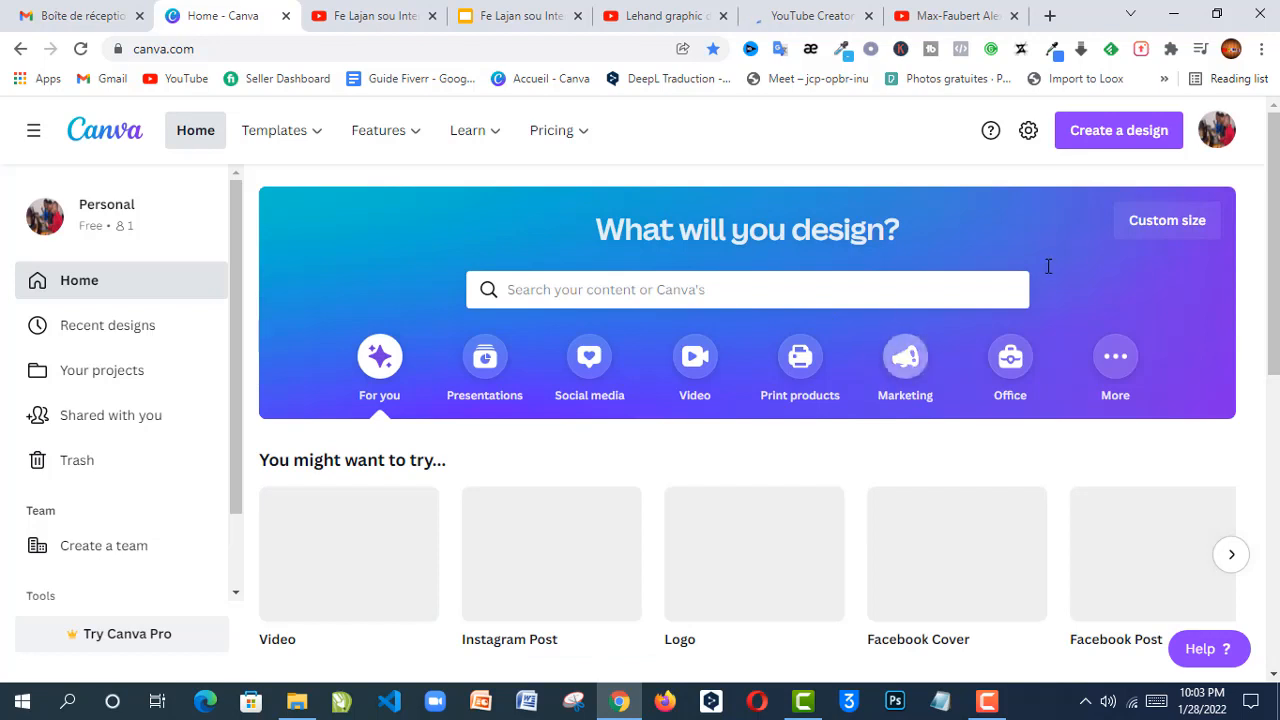
Switch to YouTube Studio, dismiss the welcome message and check the channel's Branding image requirements
click(833, 18)
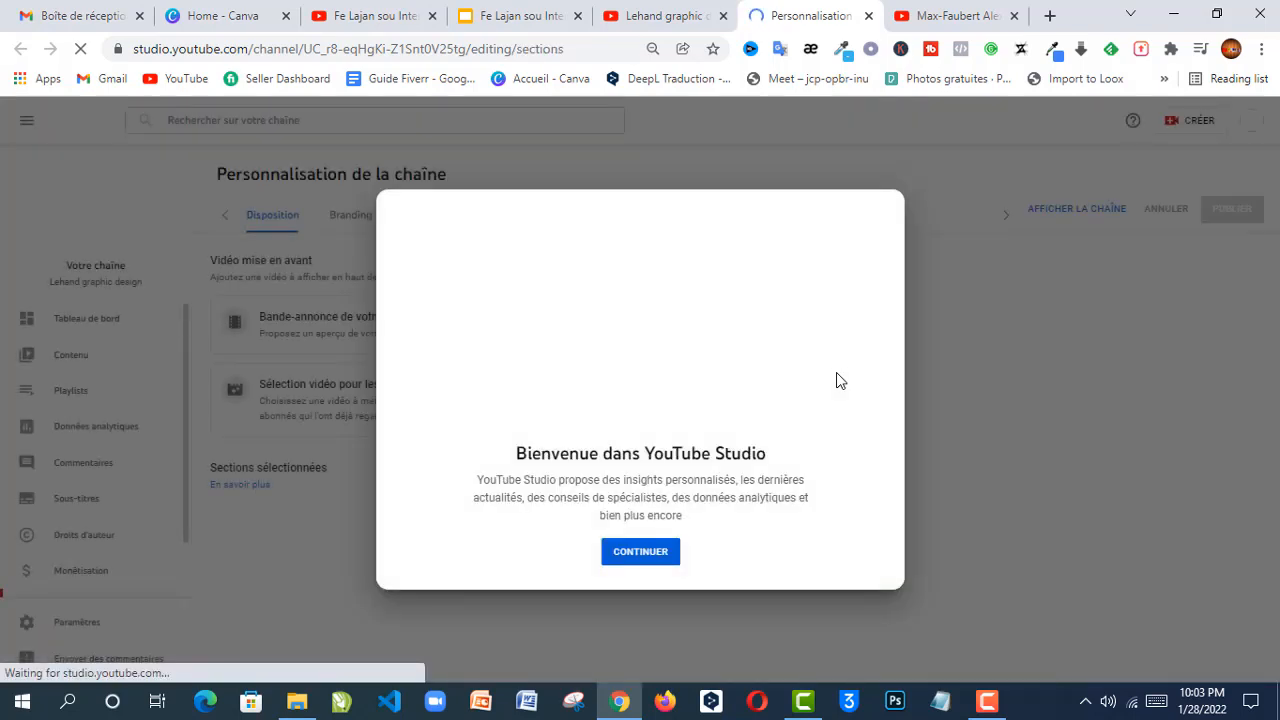
click(653, 562)
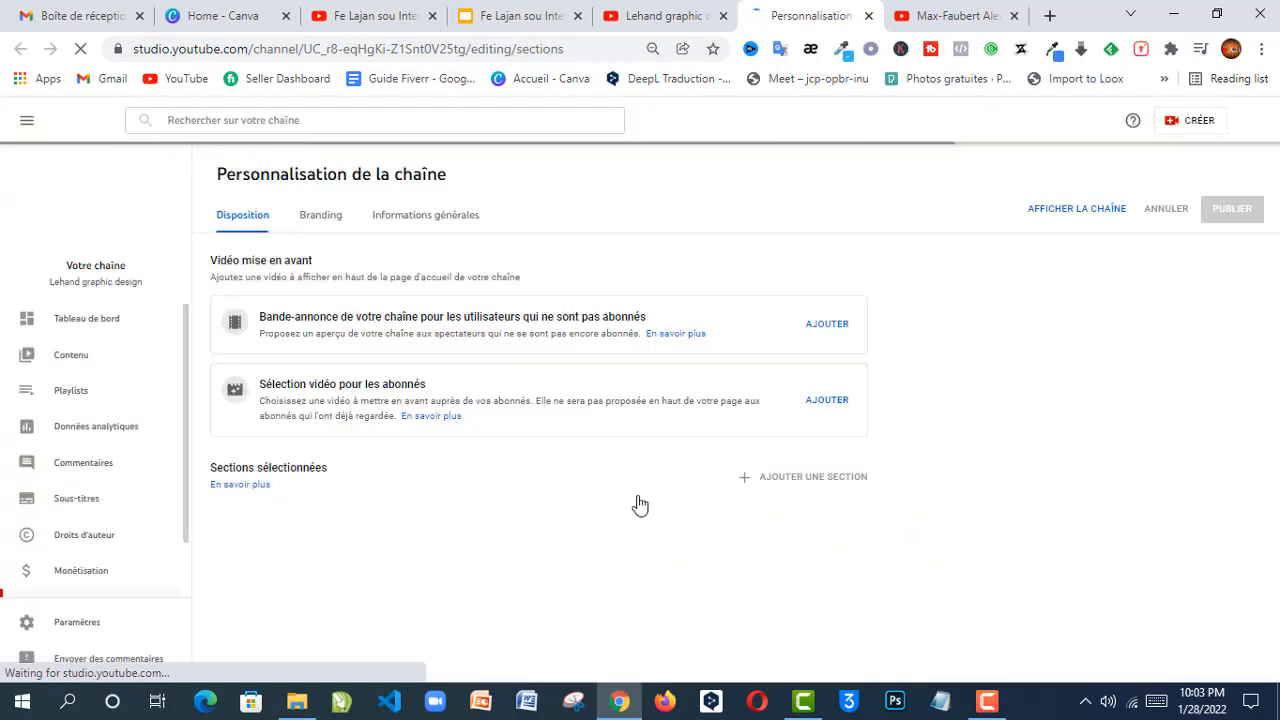
click(321, 215)
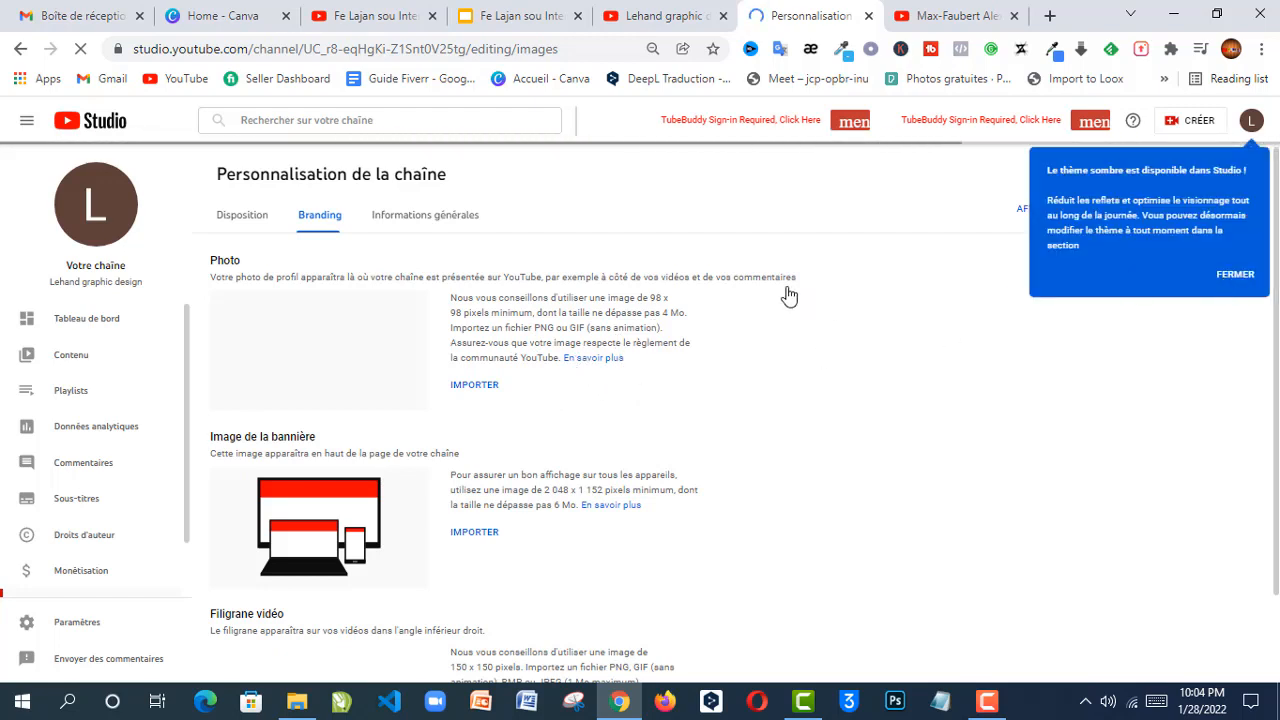
Switch to Canva and create a new custom-size design of 98 × 98 px
click(248, 17)
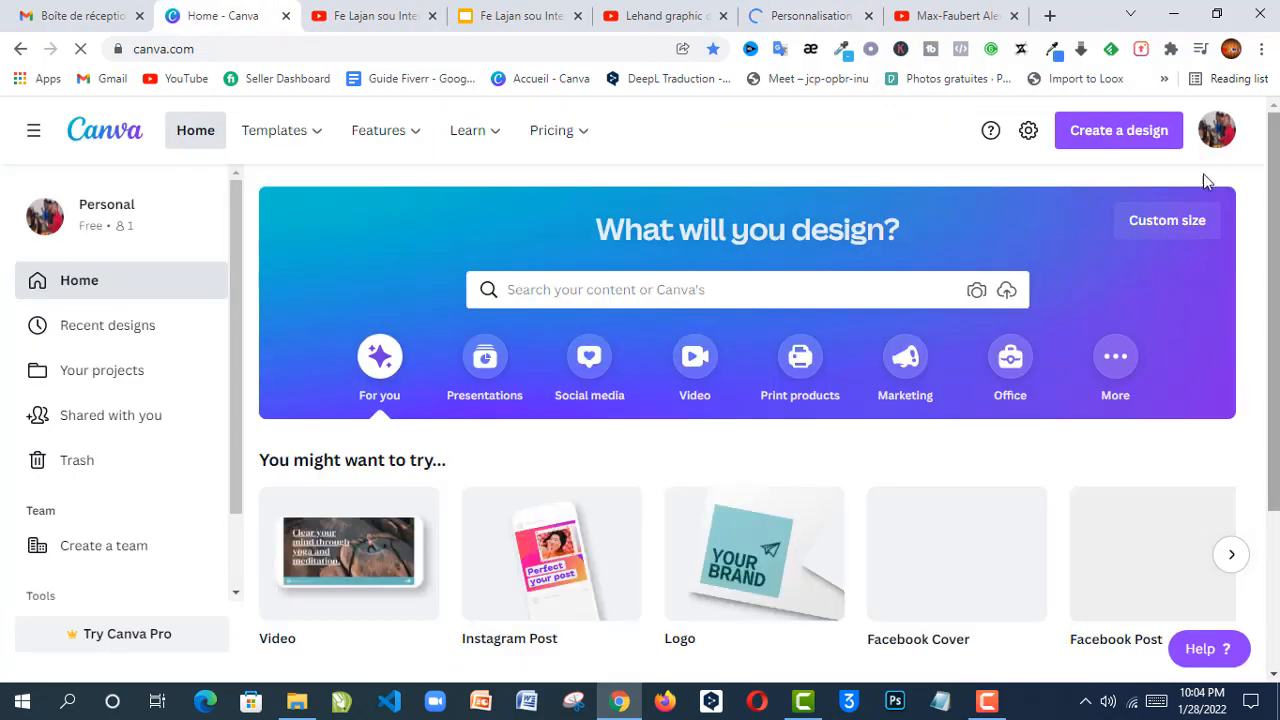
click(1122, 135)
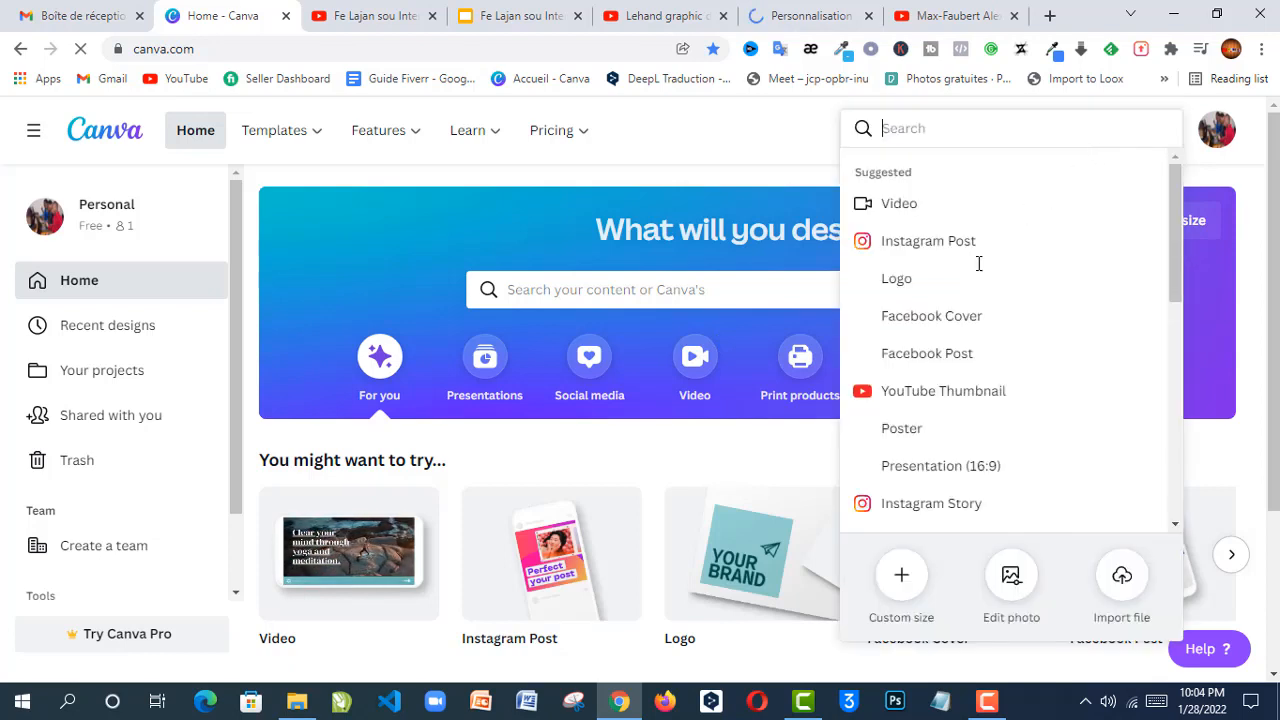
click(903, 578)
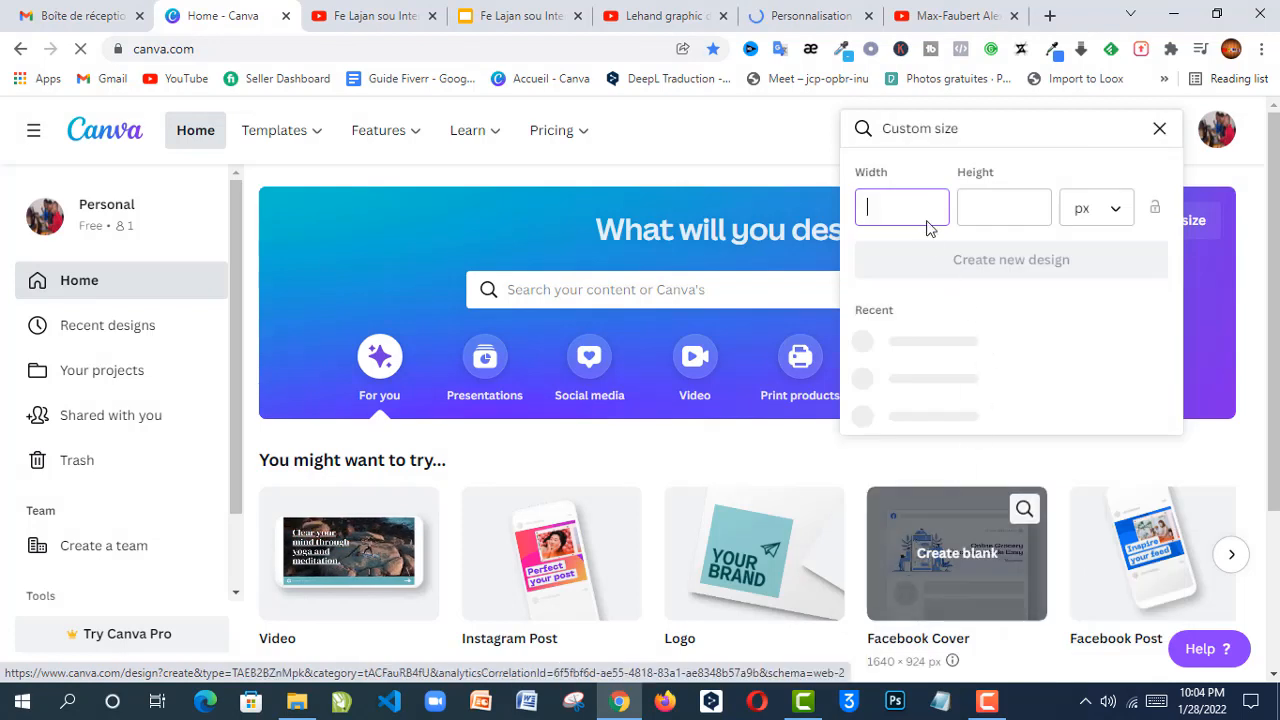
text(9)
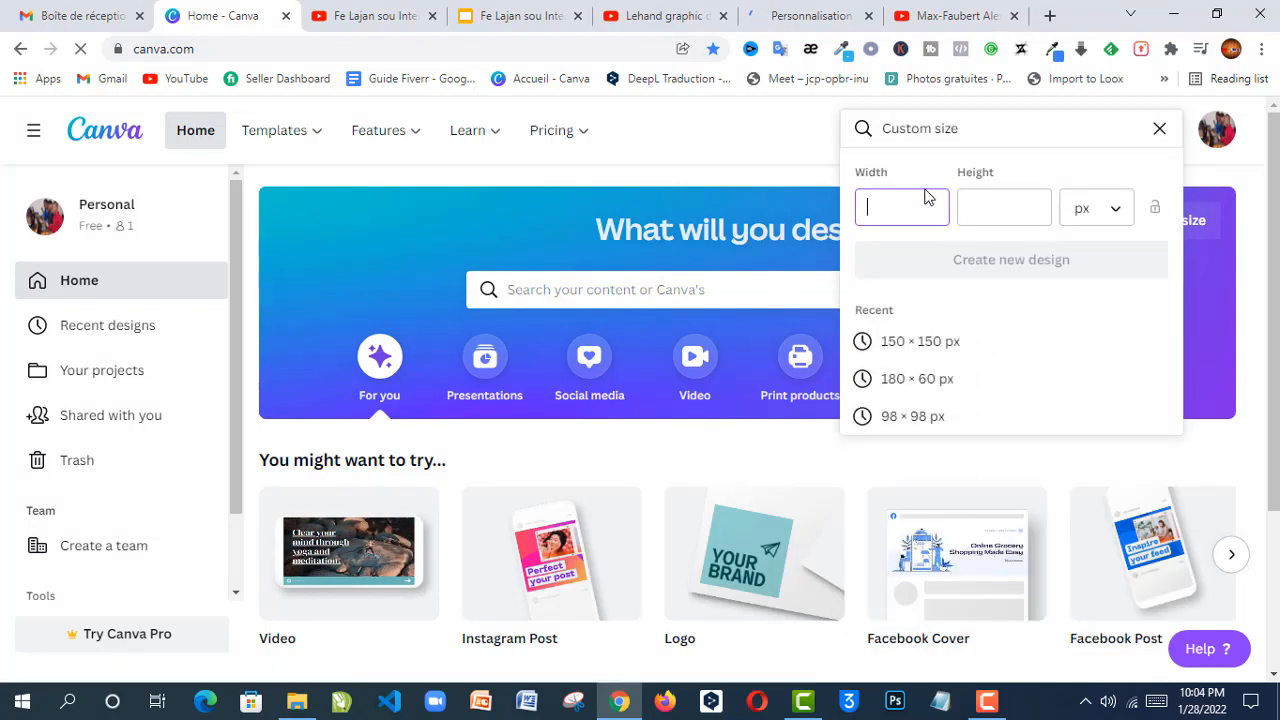
text(98)
click(982, 207)
text(98)
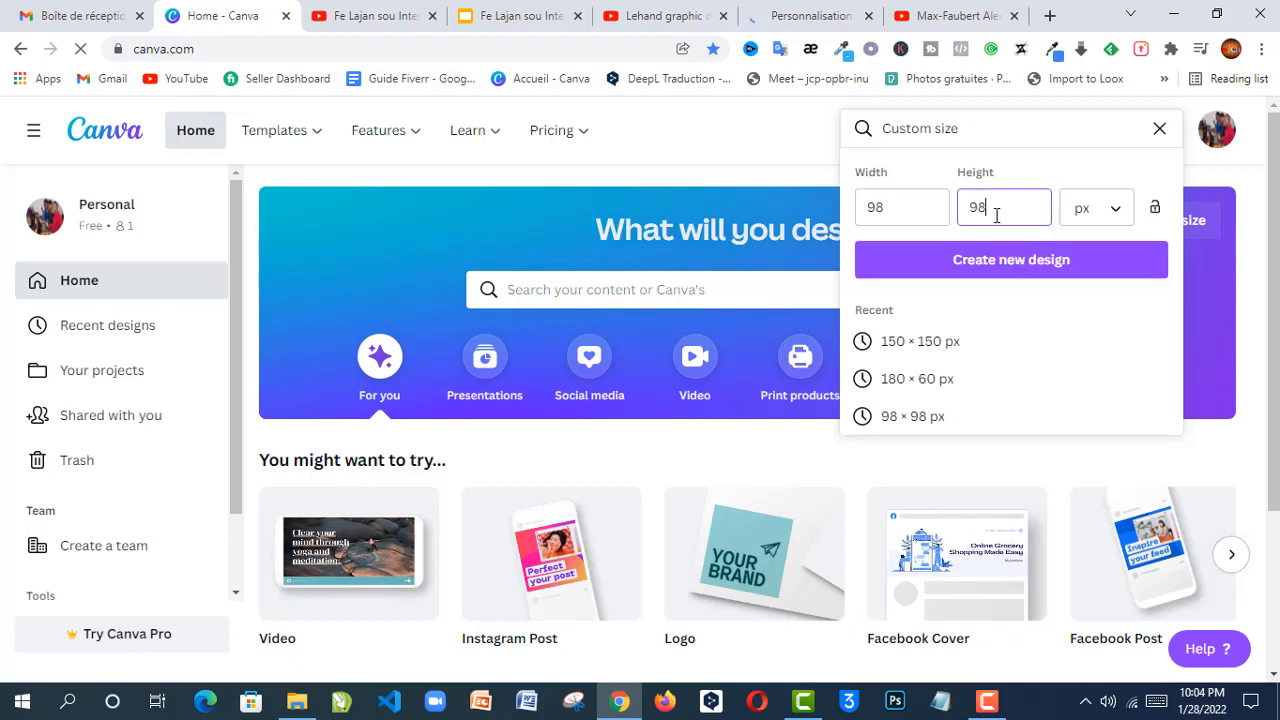
click(1011, 262)
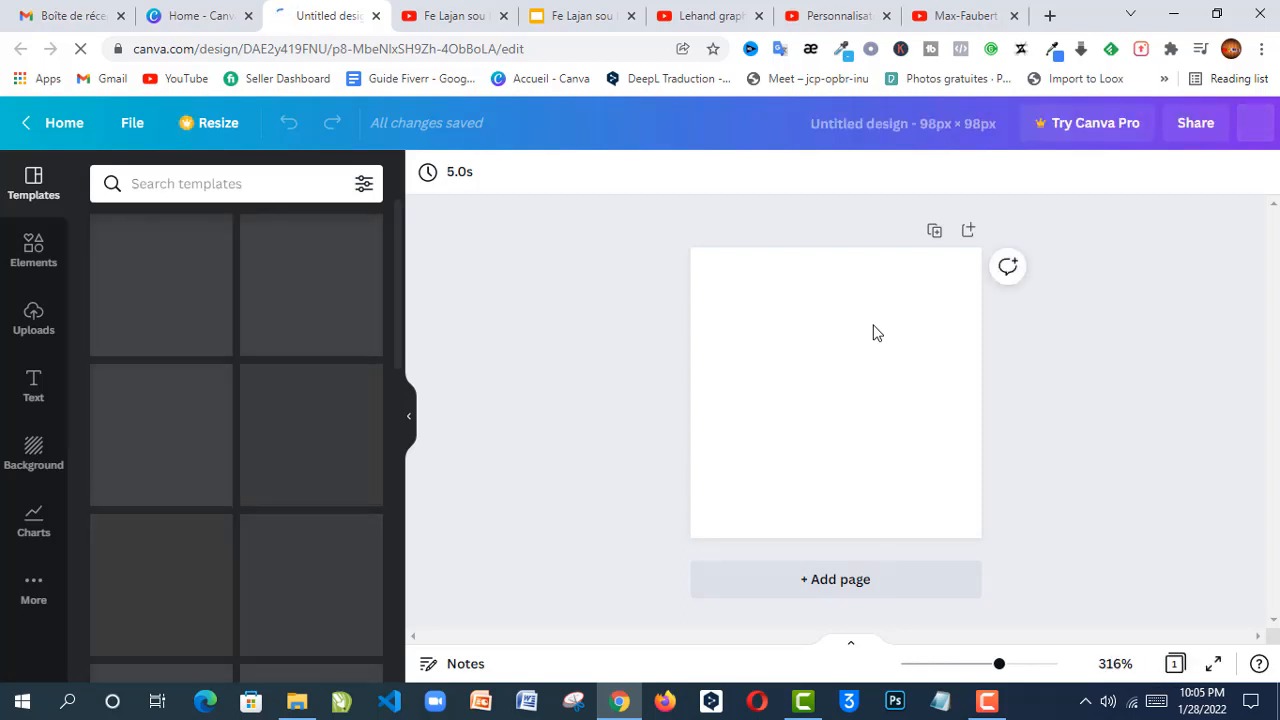
Rename the untitled design as "Photo profil"
click(886, 119)
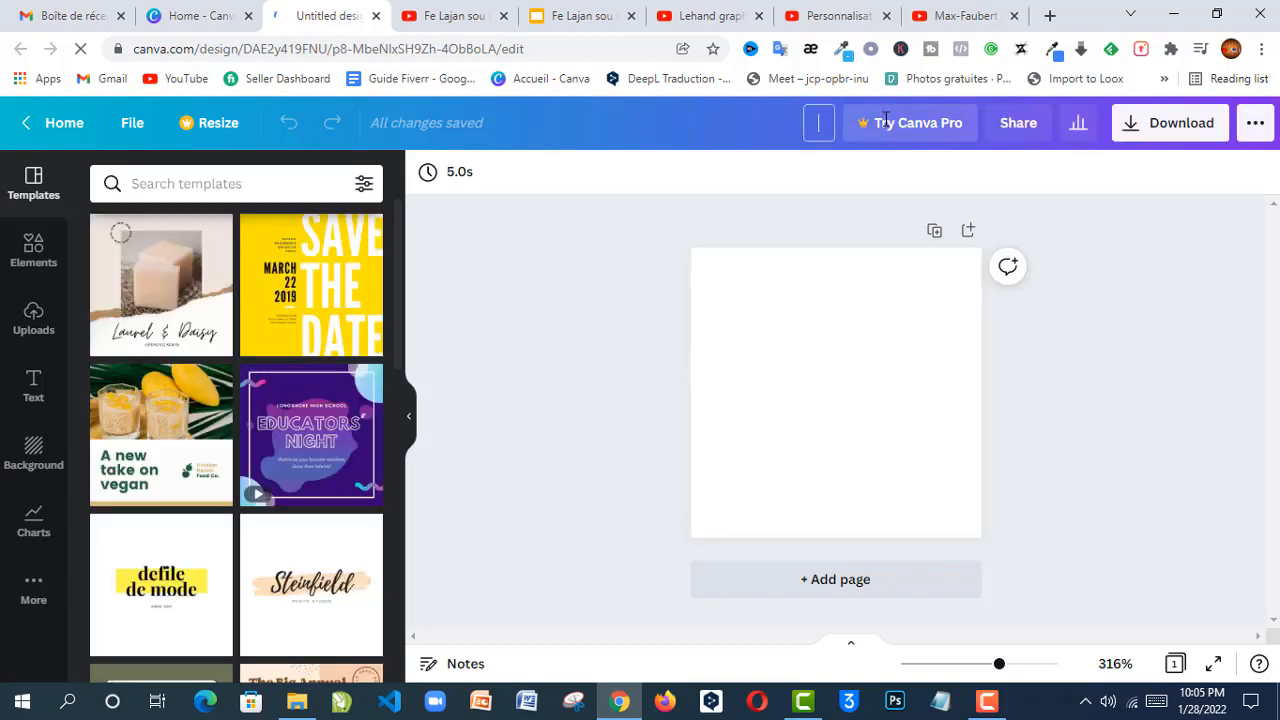
text(Photo)
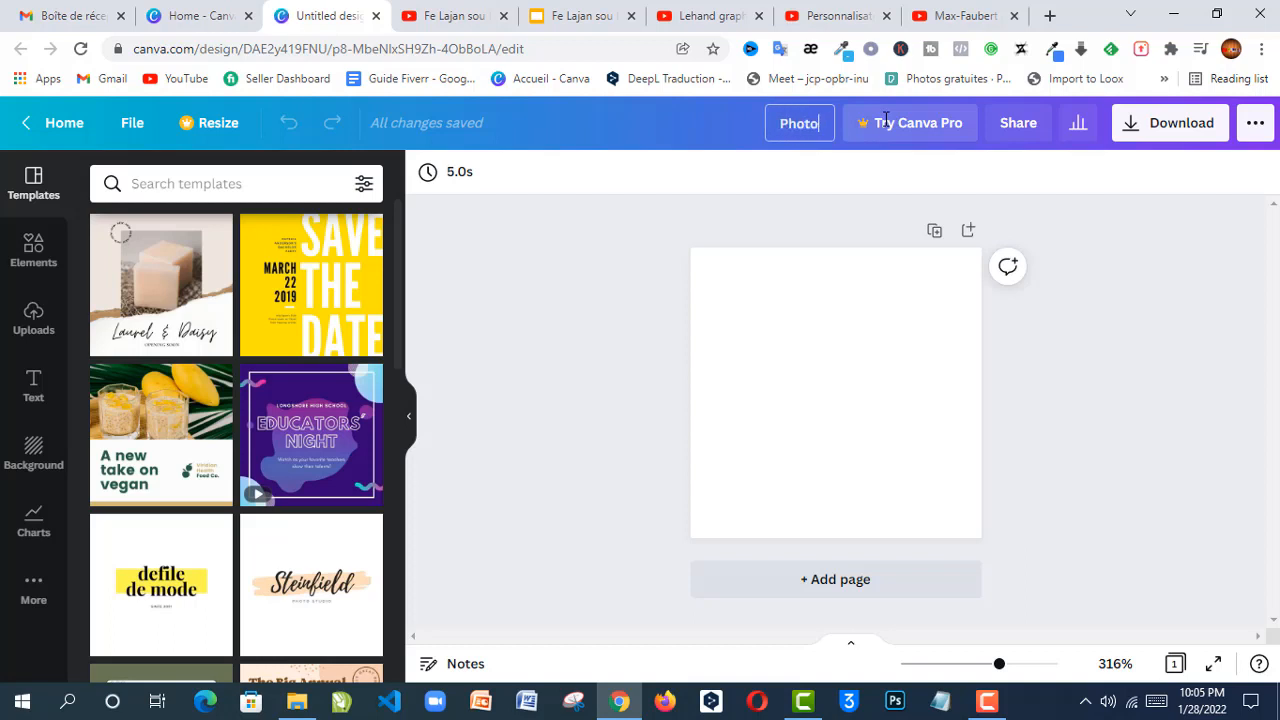
text( profil)
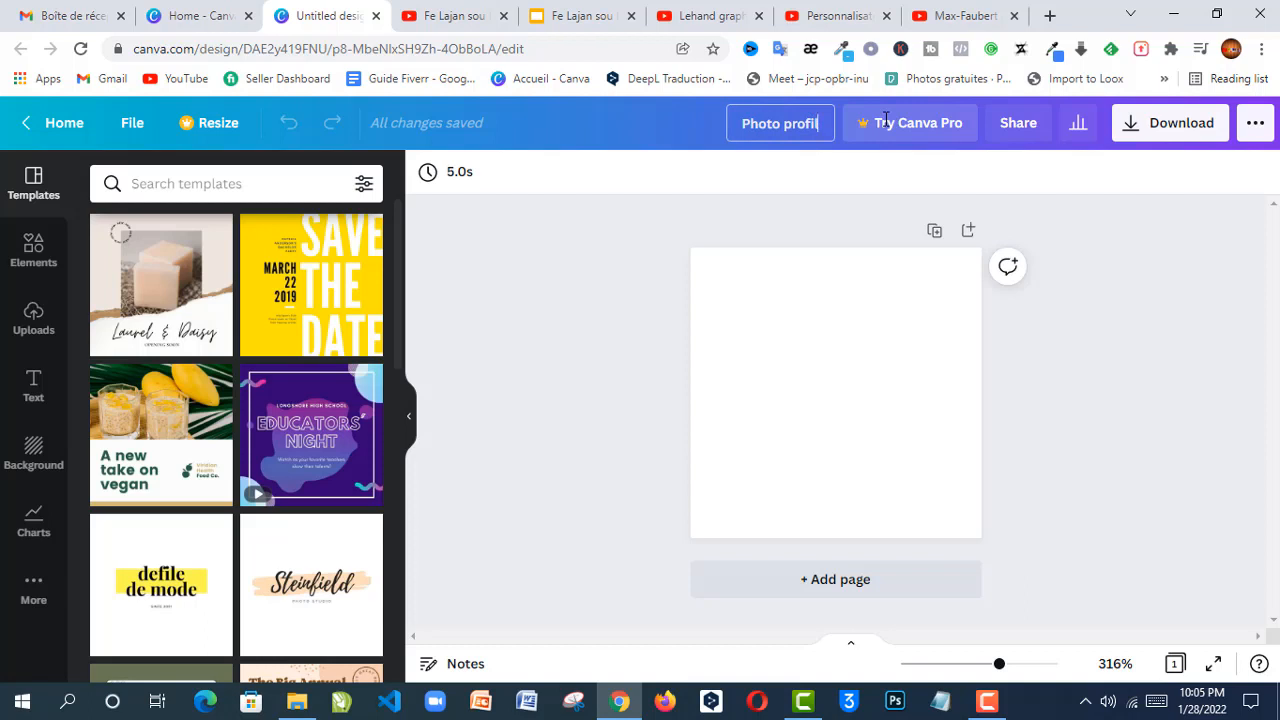
click(788, 366)
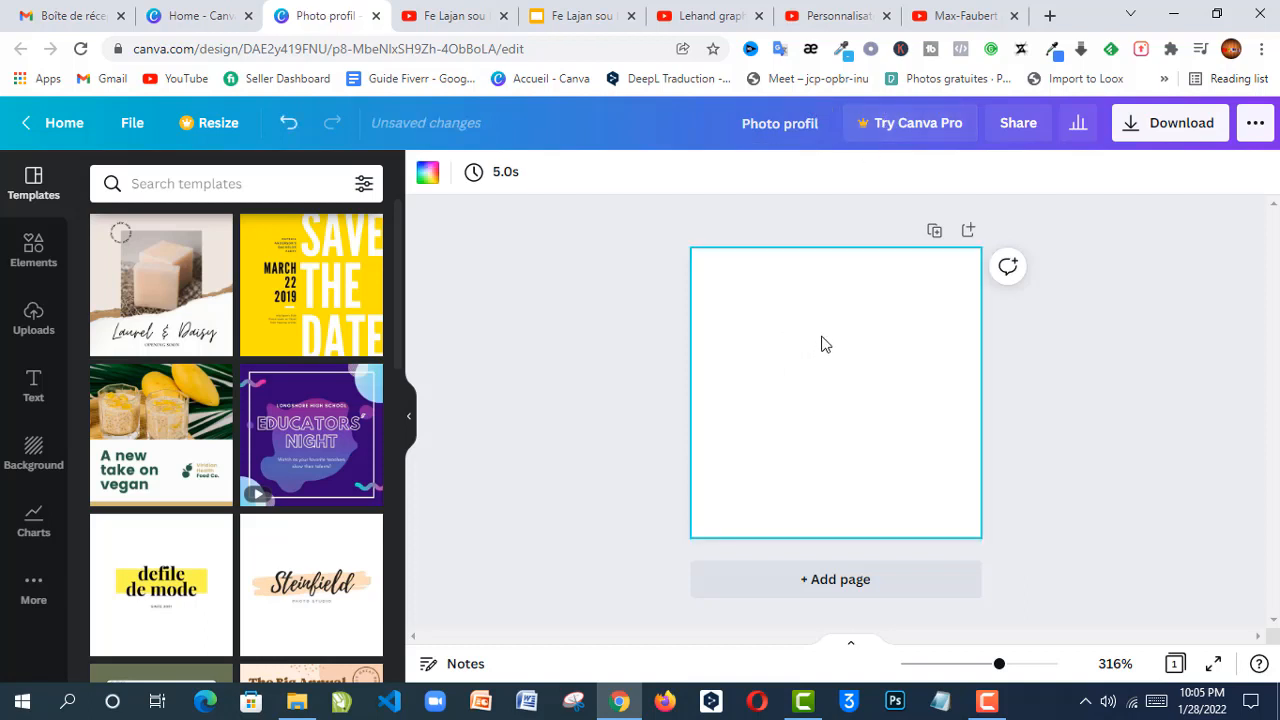
Search the templates for "design" and apply the teal Flapper Design Studio template to the page
click(160, 190)
click(160, 190)
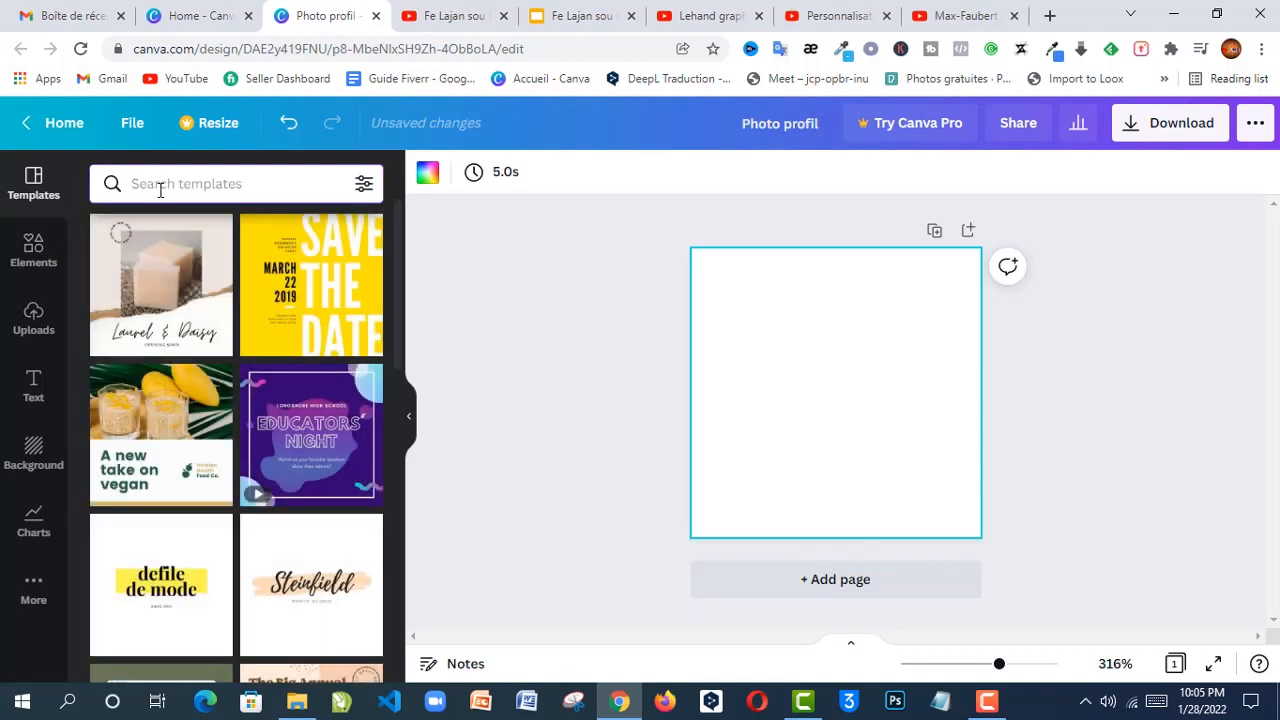
text(des)
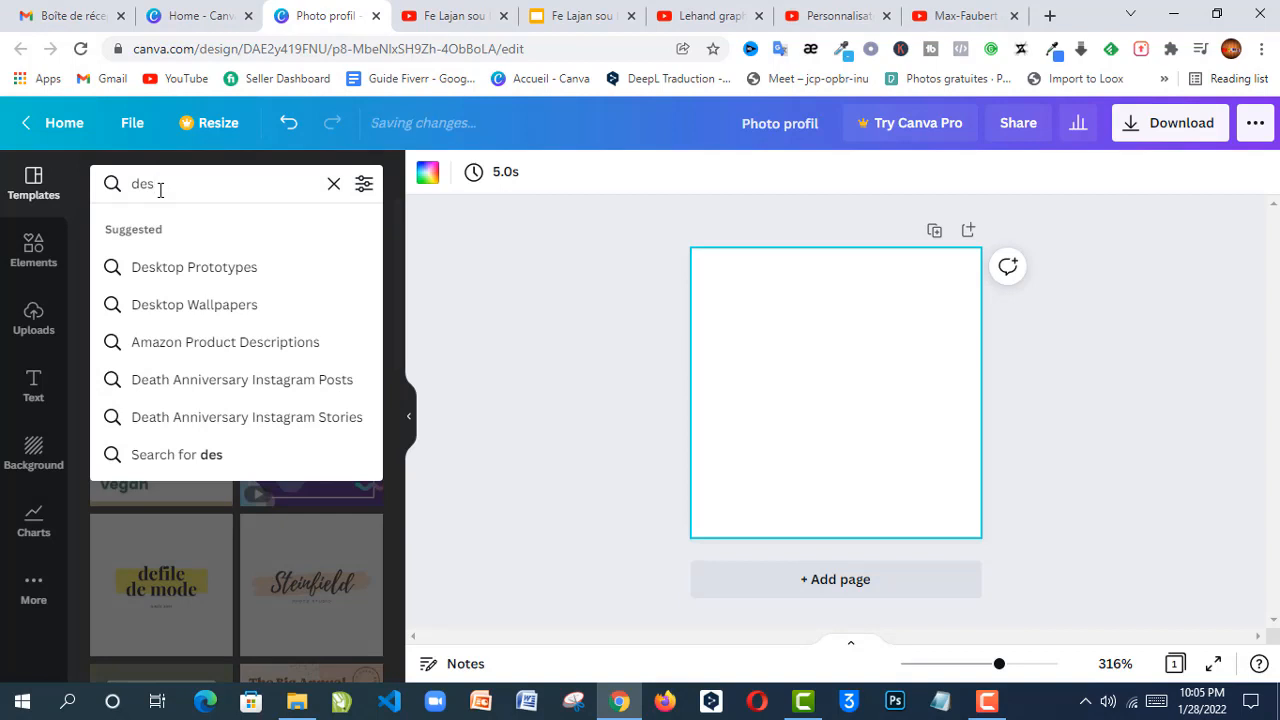
text(ign)
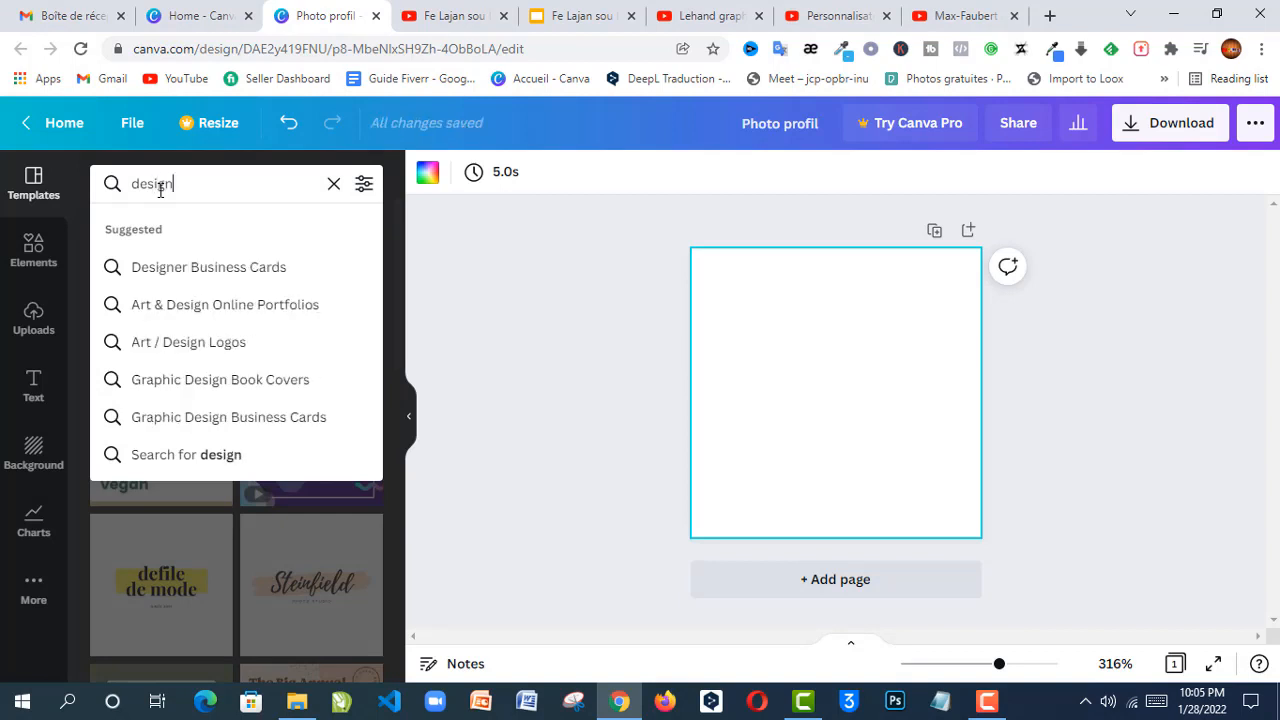
key(Return)
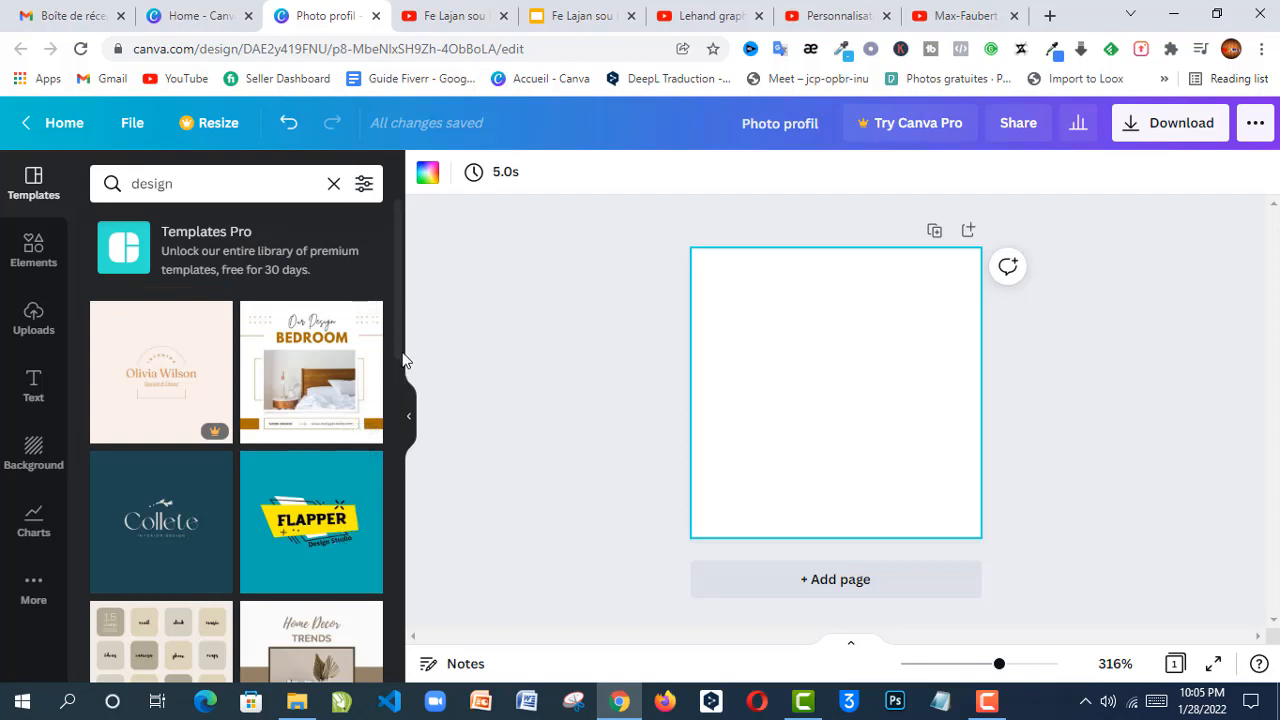
drag(394, 301, 393, 347)
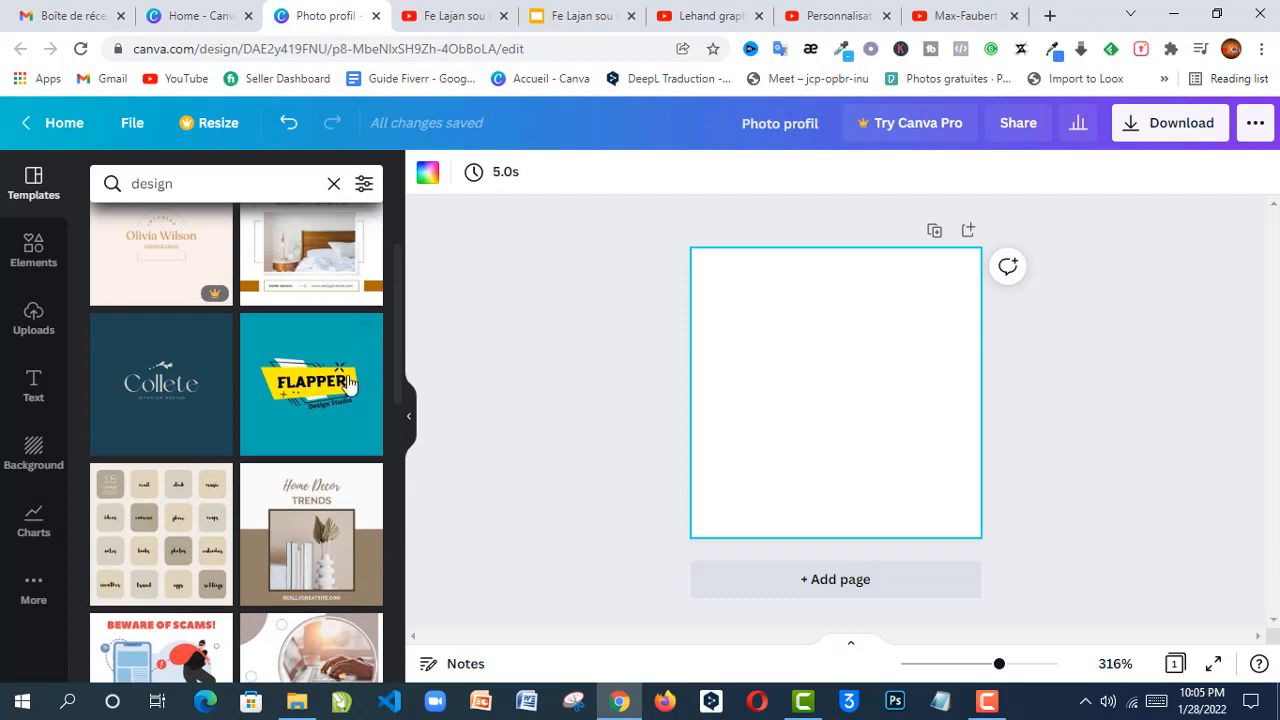
click(311, 403)
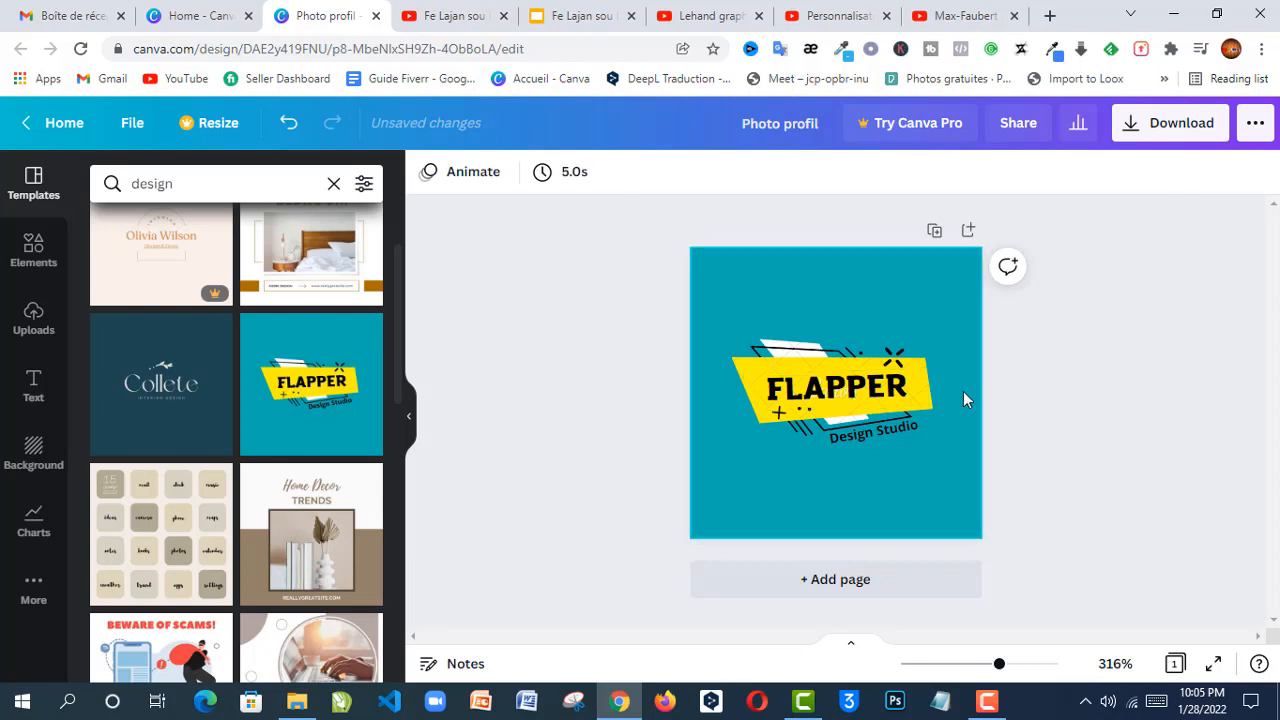
Move the FLAPPER text off the yellow banner graphic to the empty area below it
click(879, 322)
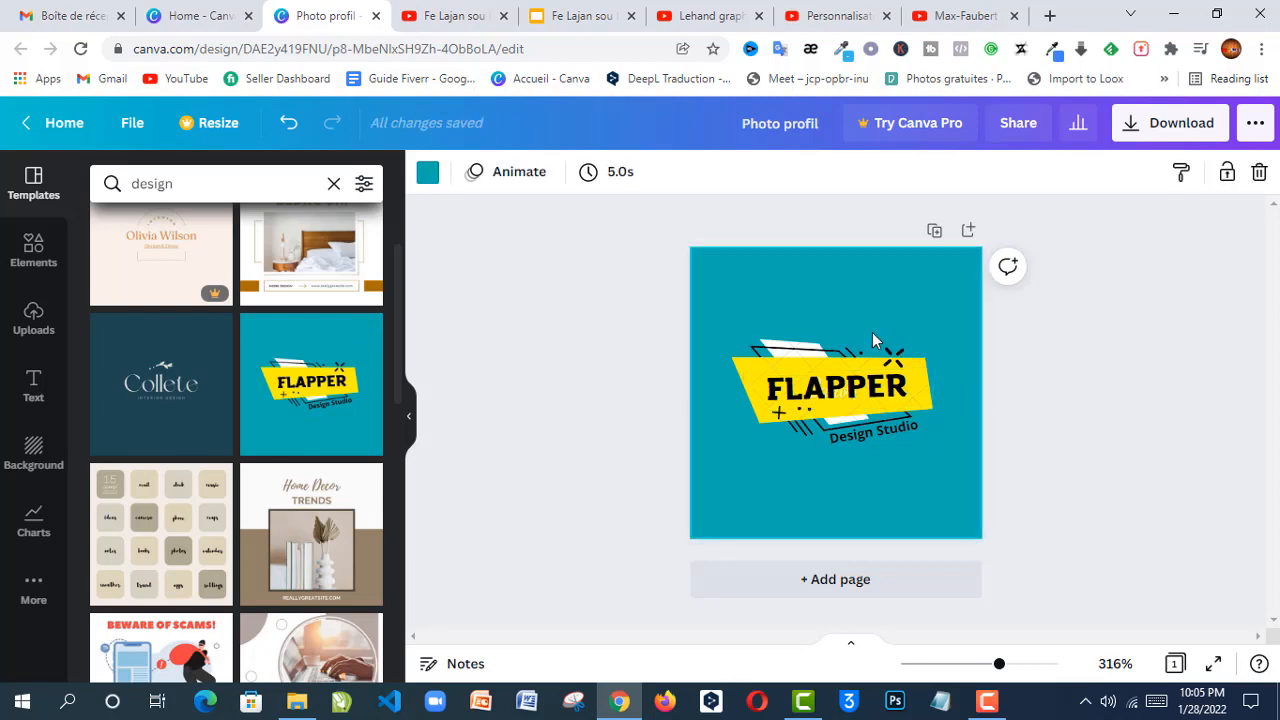
click(848, 409)
drag(849, 420, 850, 494)
mouse_move(836, 398)
mouse_down()
mouse_move(835, 355)
mouse_move(838, 397)
mouse_up()
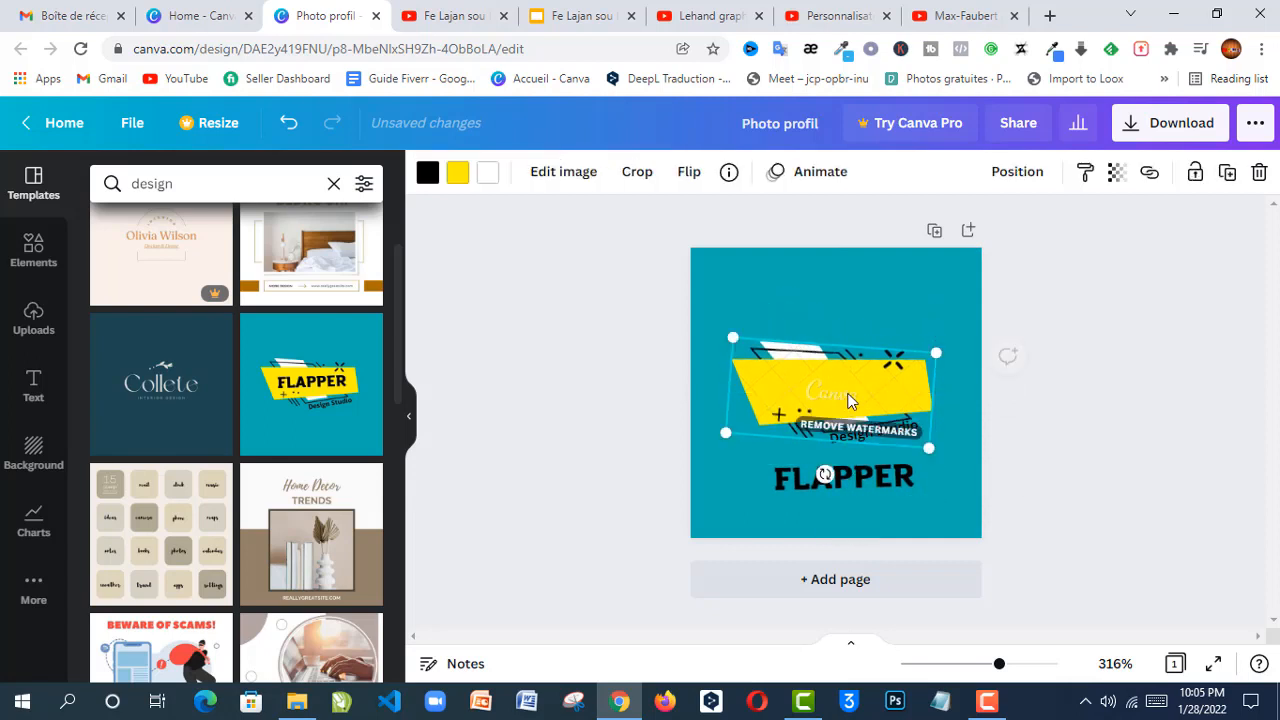
click(1093, 330)
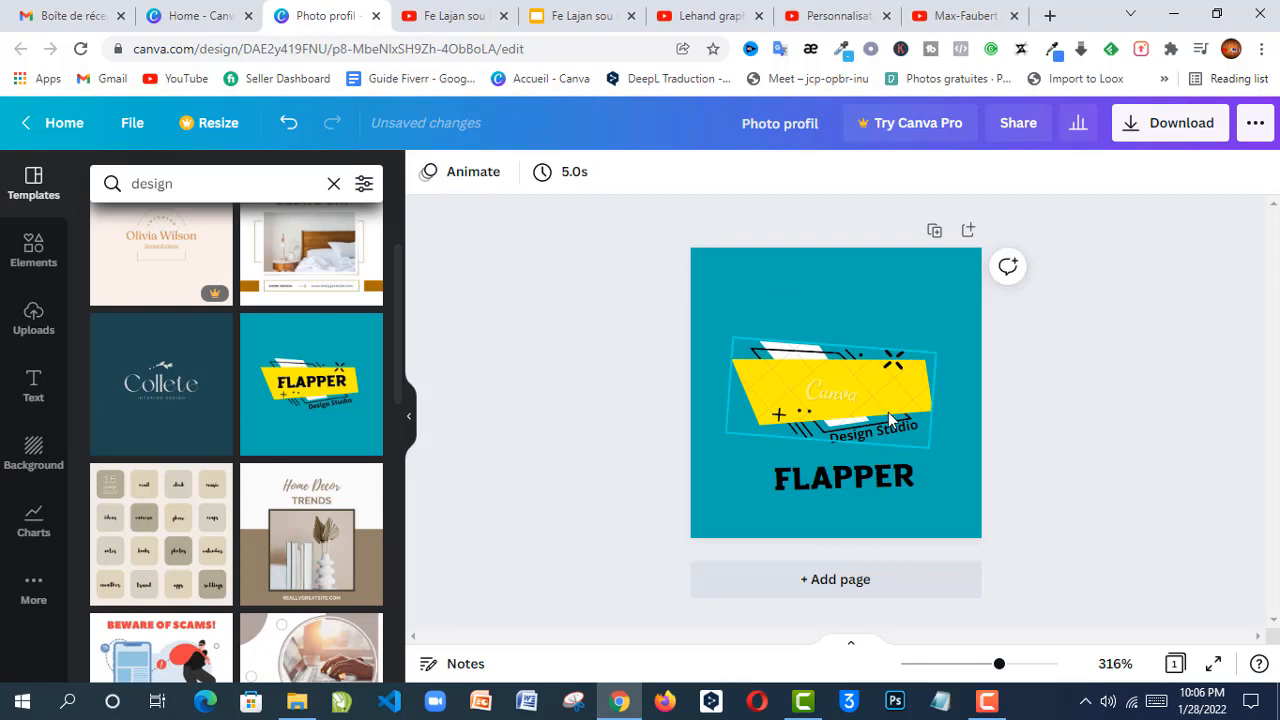
Delete the watermarked yellow banner graphic and place the FLAPPER text just above the Design Studio text
click(862, 413)
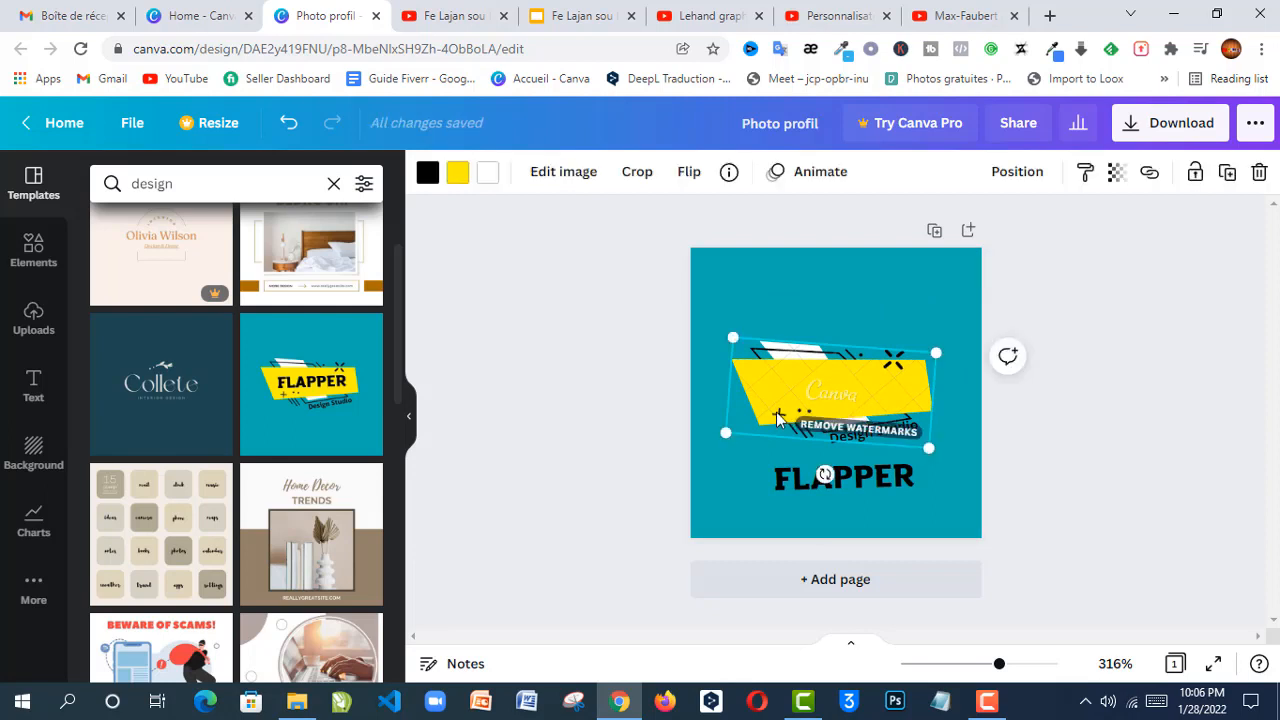
click(825, 433)
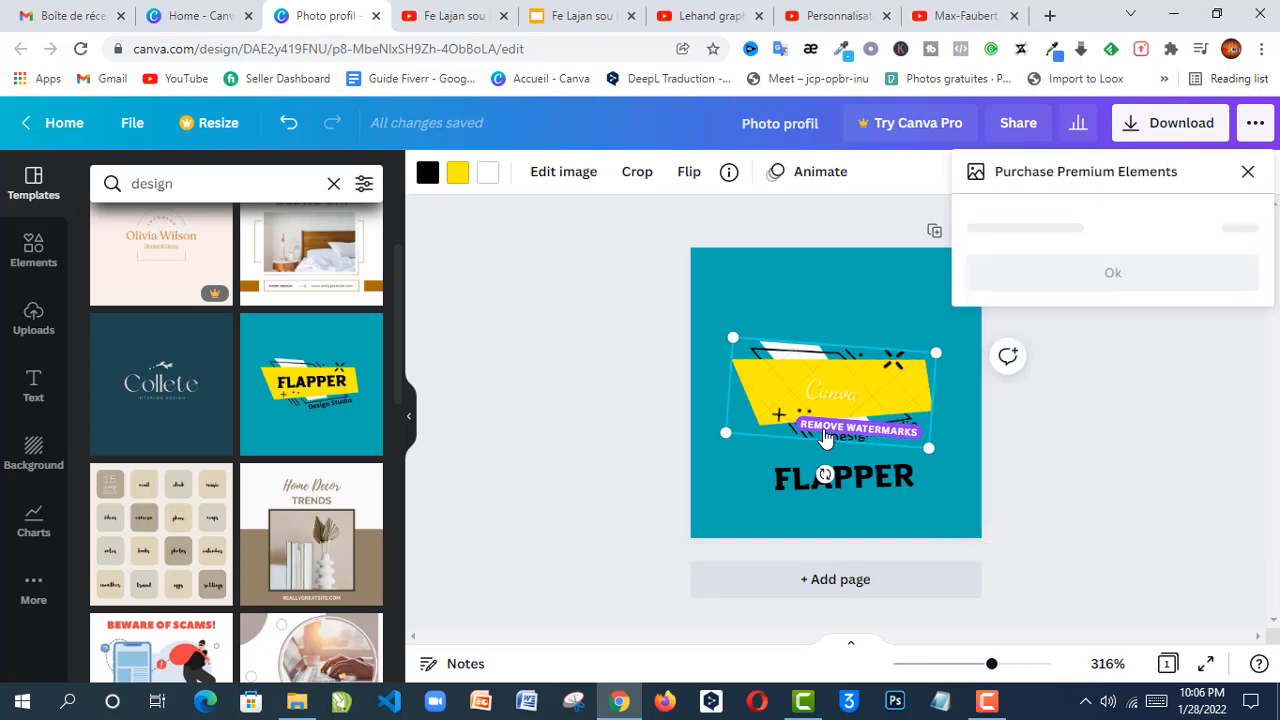
click(1248, 173)
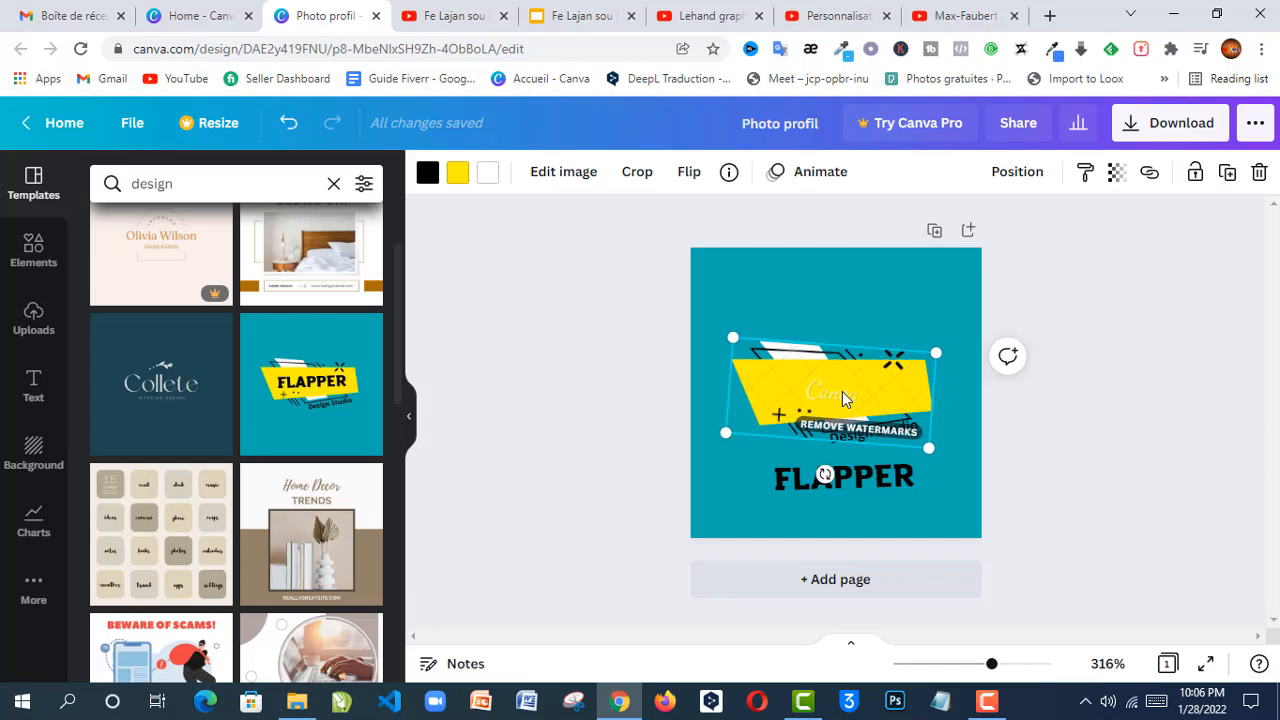
key(Delete)
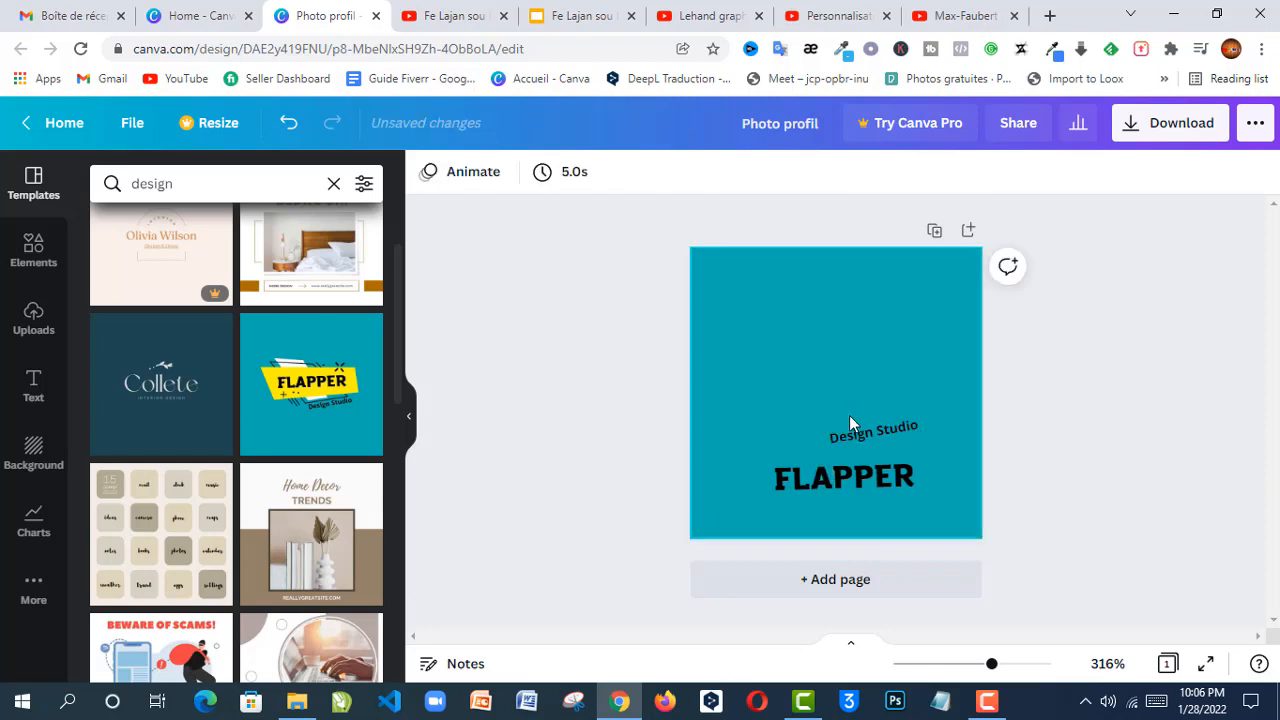
drag(847, 479, 840, 368)
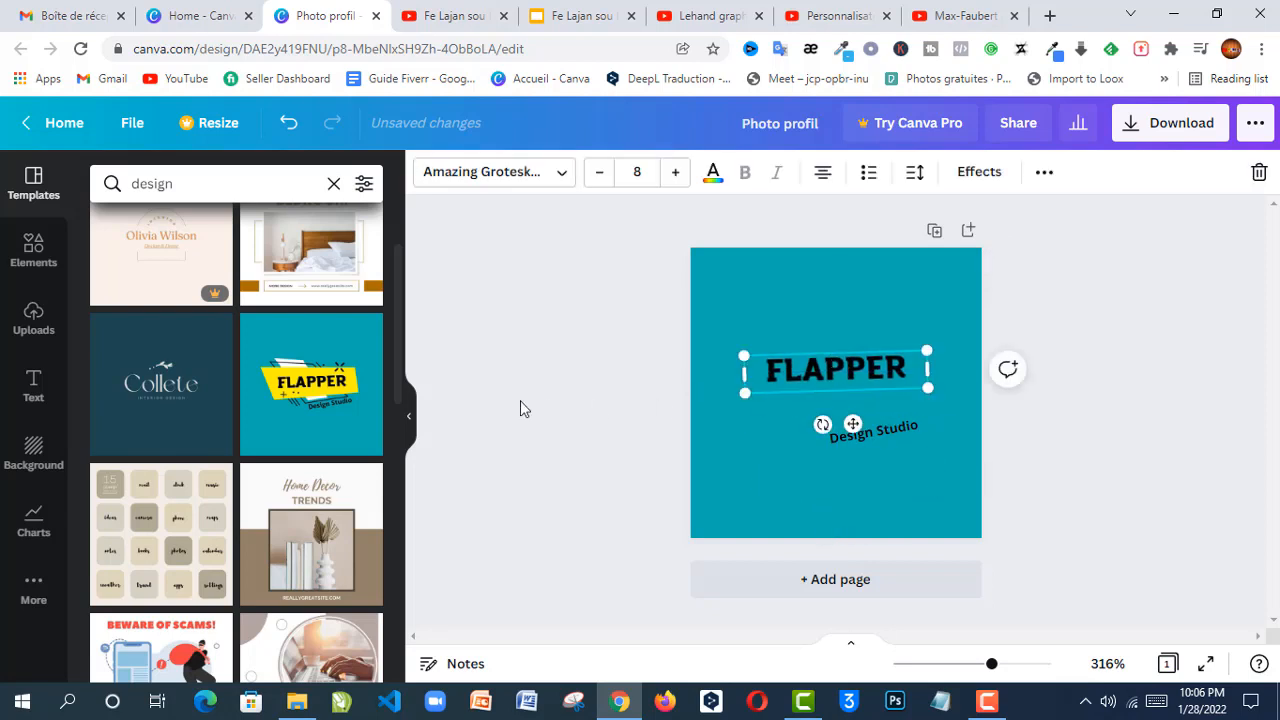
Look through more of the "design" template results for other logo layouts
drag(396, 297, 410, 510)
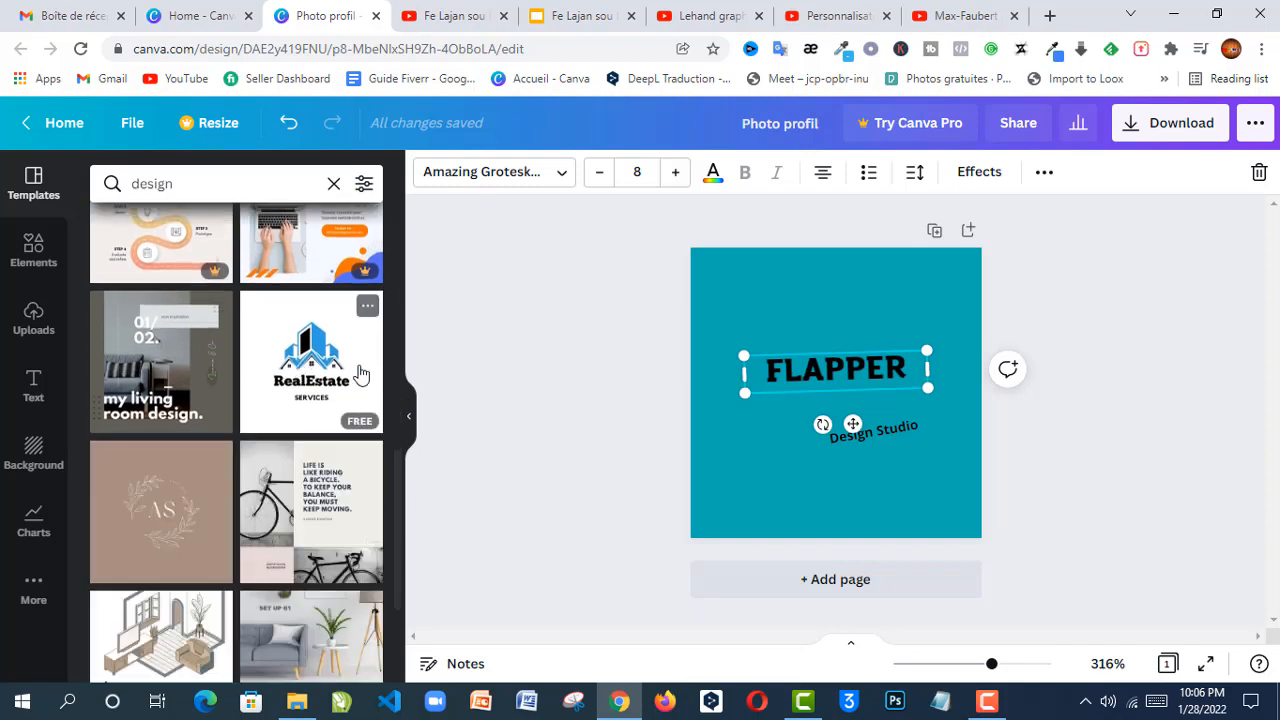
scroll(397, 453, down, 5)
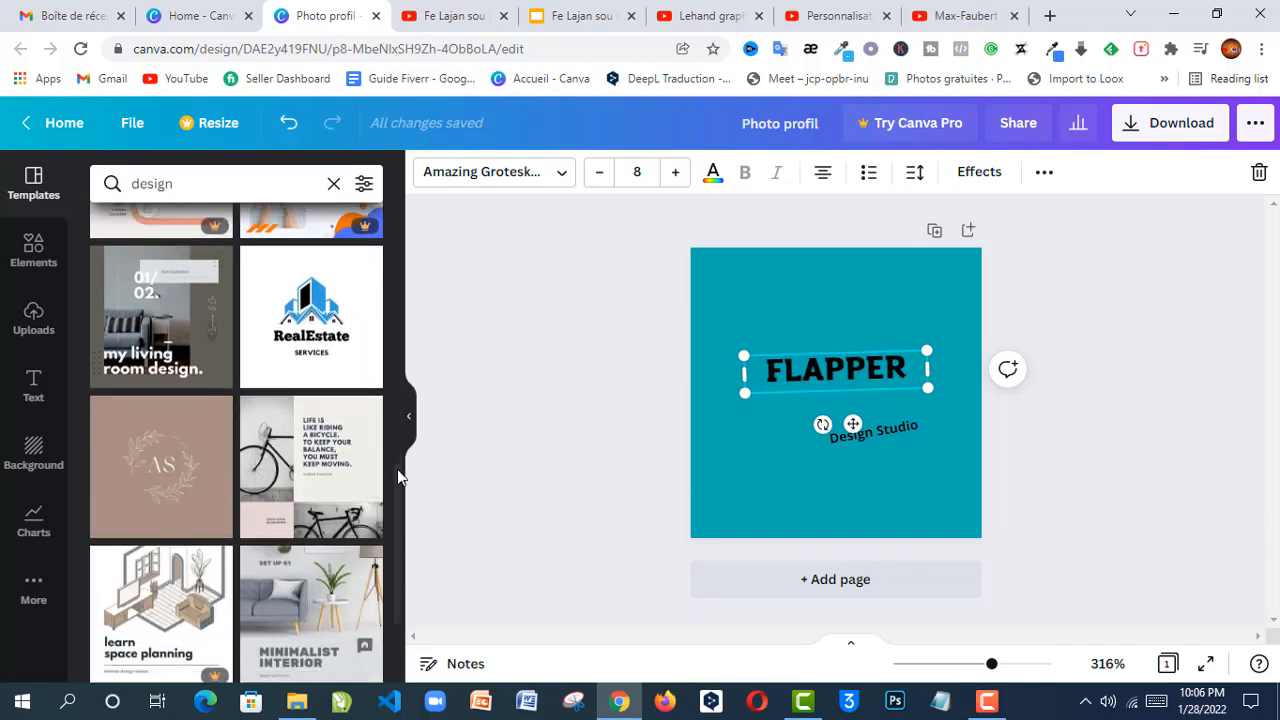
scroll(398, 557, down, 2)
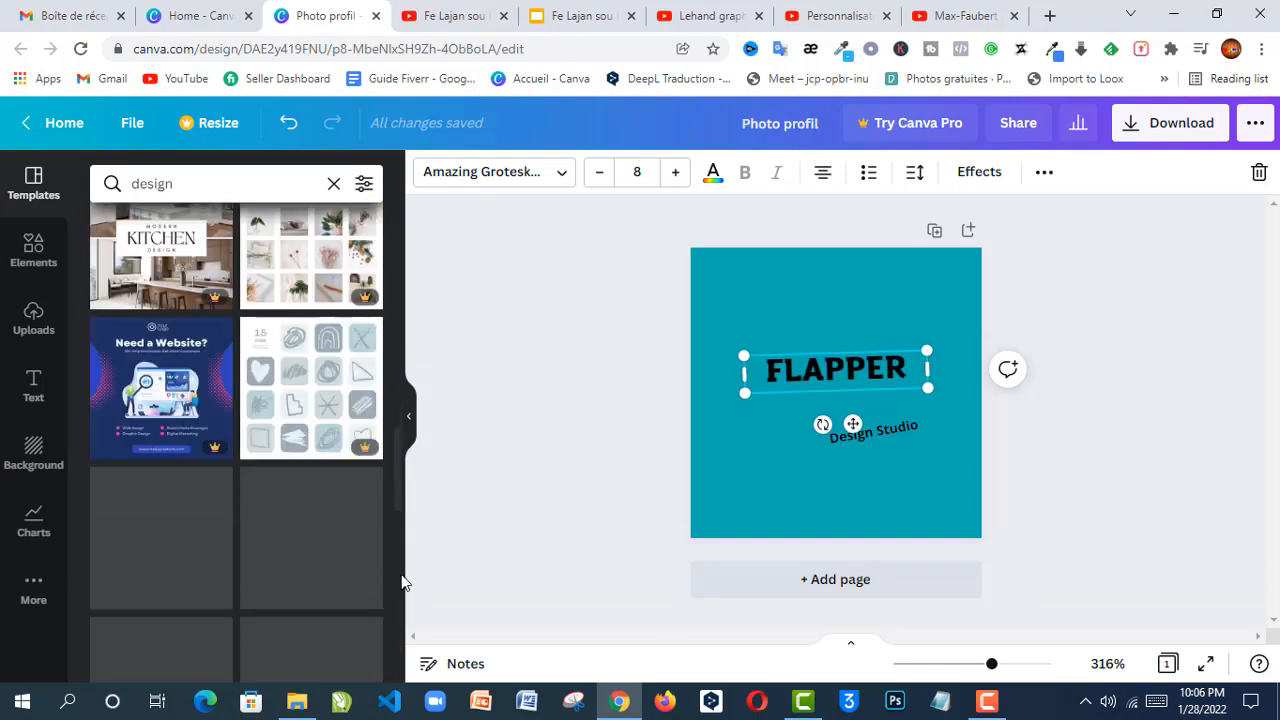
scroll(400, 583, down, 3)
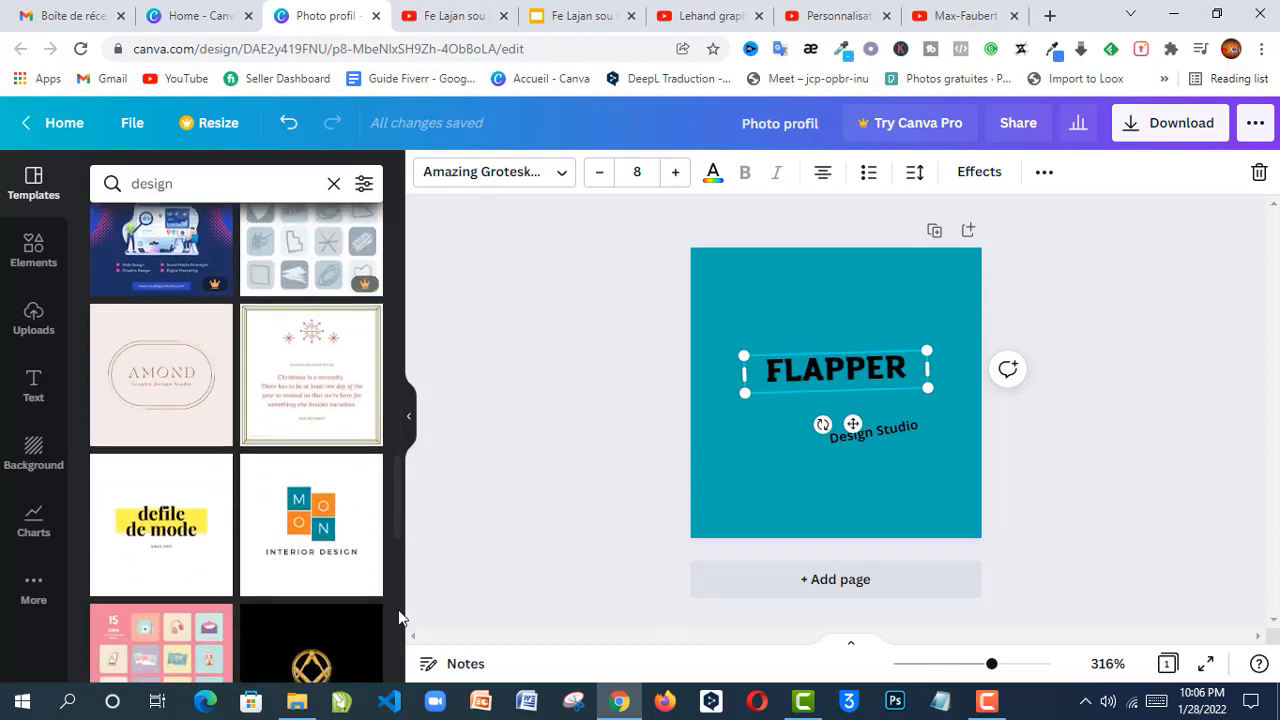
scroll(398, 640, down, 2)
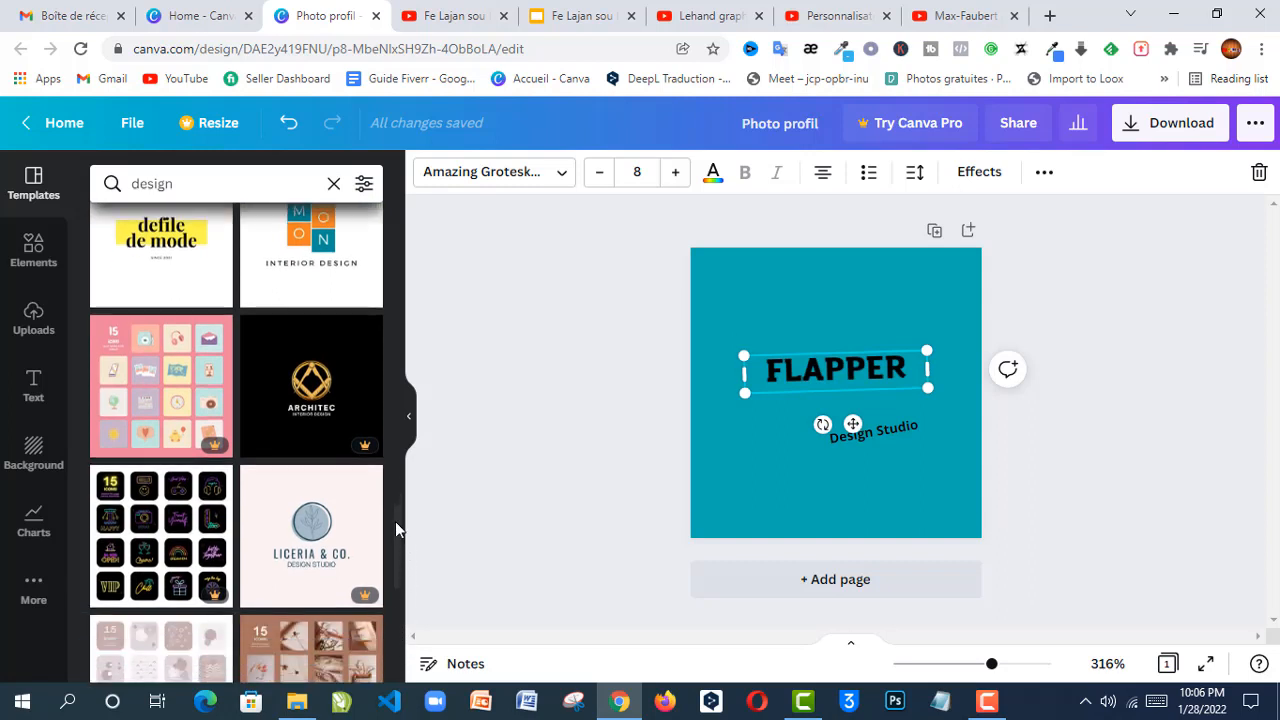
scroll(398, 522, down, 1)
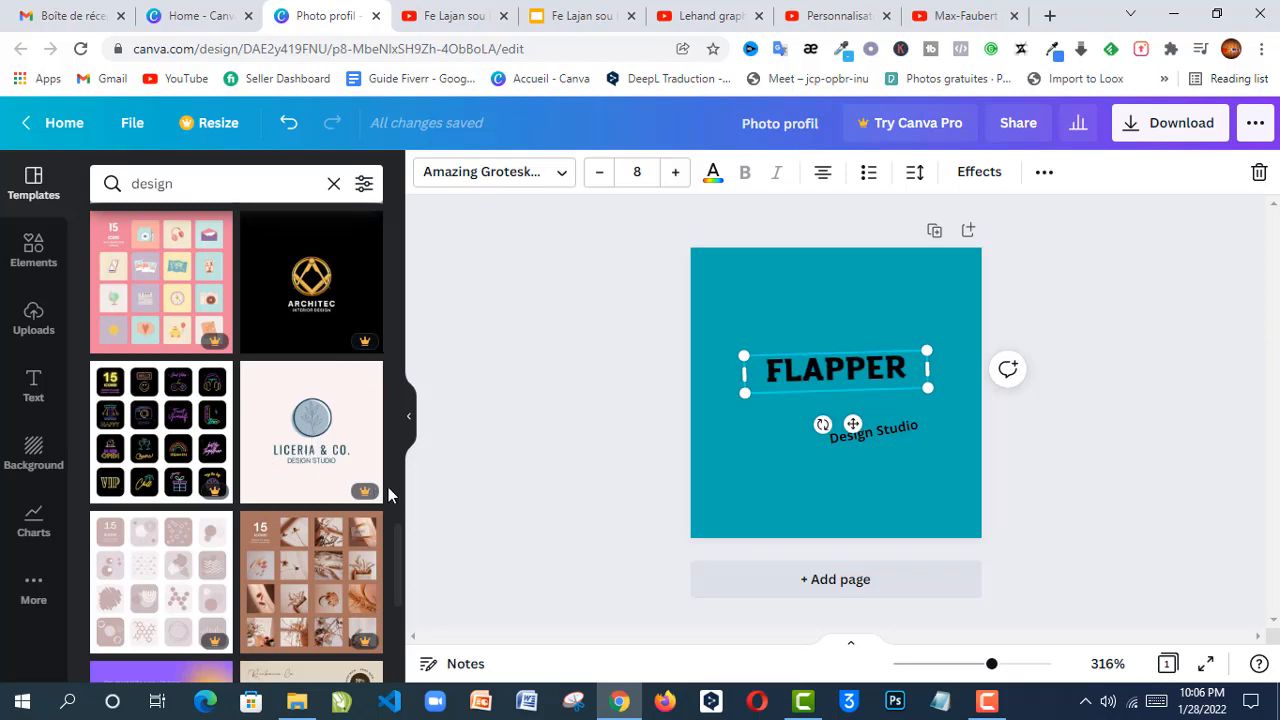
drag(402, 527, 409, 475)
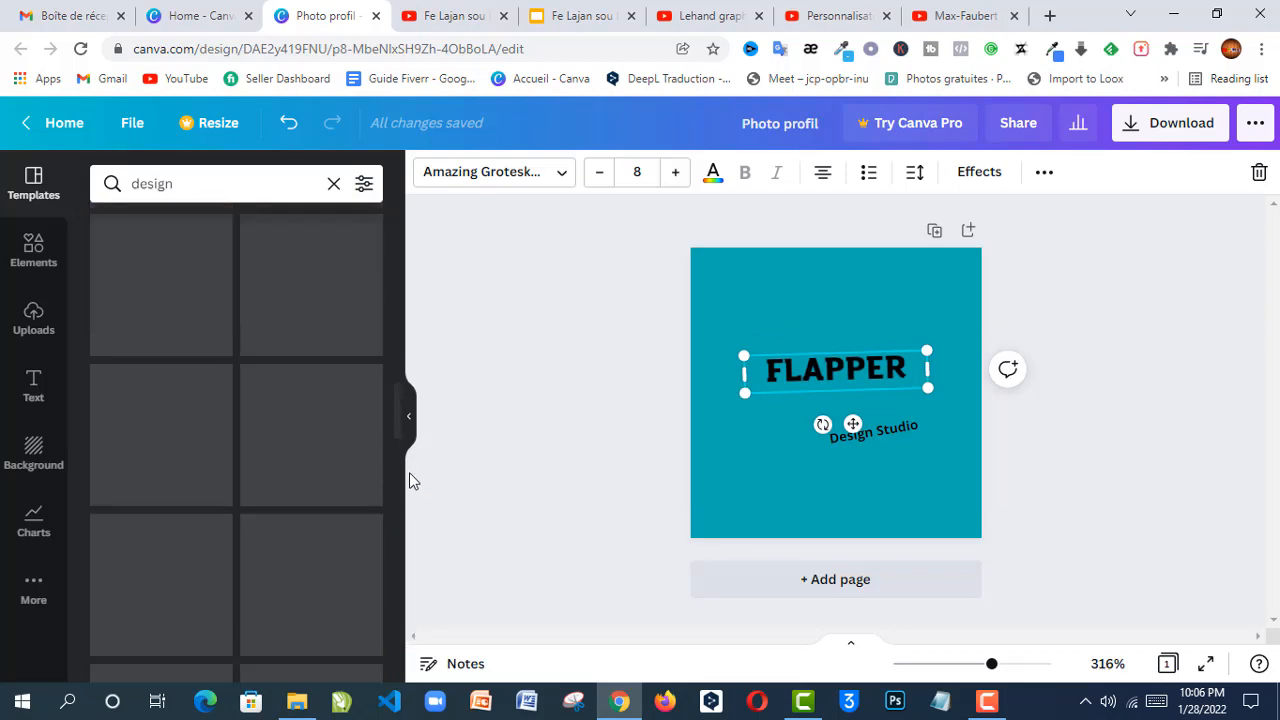
Replace the FLAPPER text on the teal page with LEHAND
double_click(848, 362)
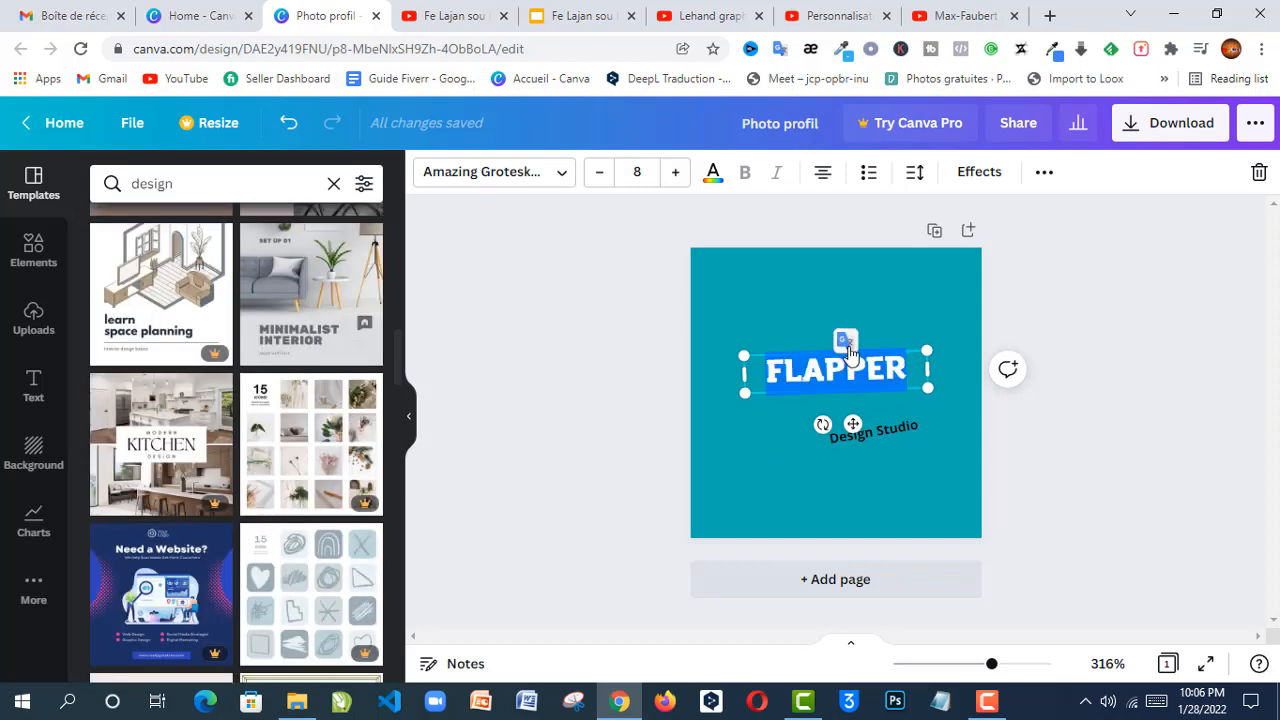
text(LEHAND)
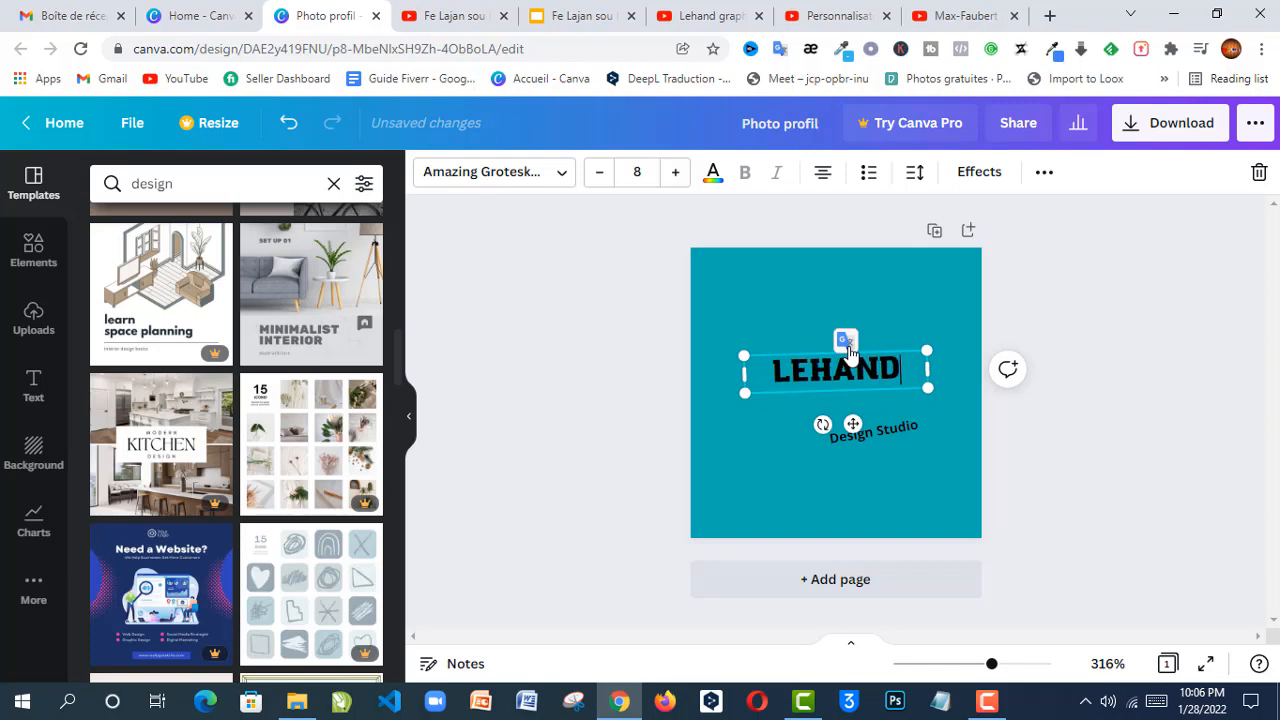
click(763, 293)
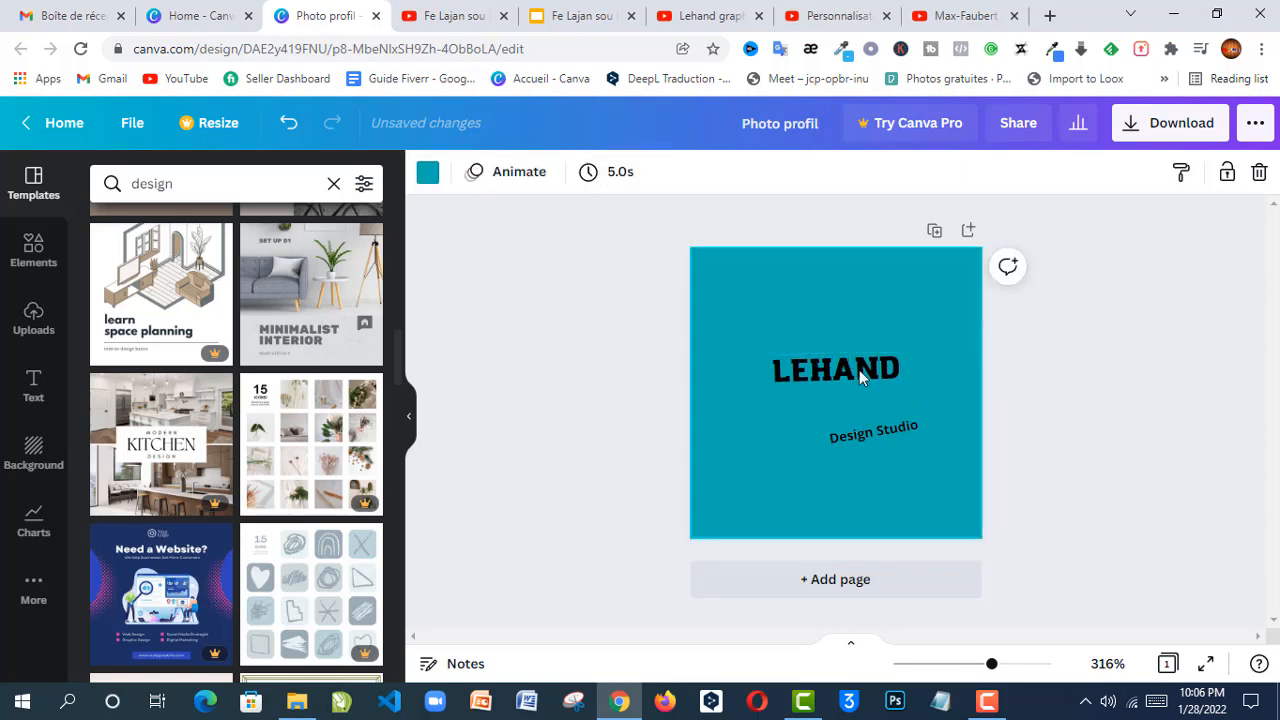
Change the slanted Design Studio text below LEHAND to read "Graphic Design"
click(864, 373)
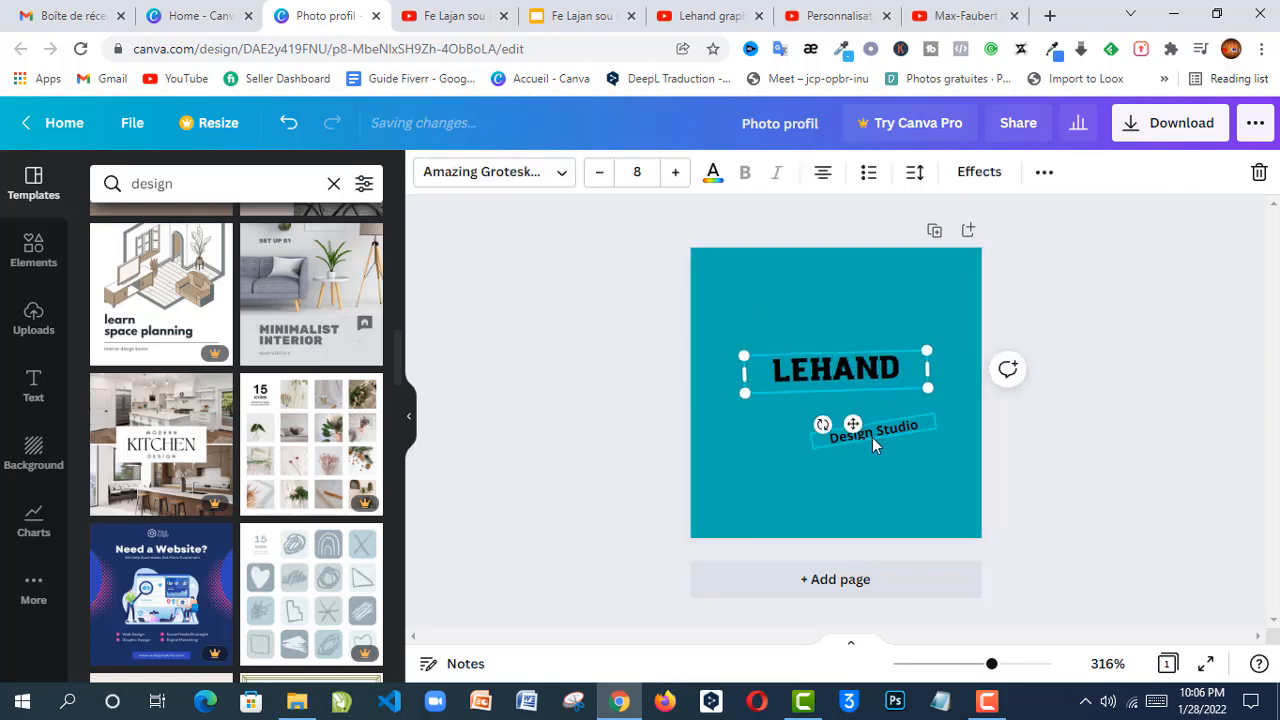
double_click(872, 437)
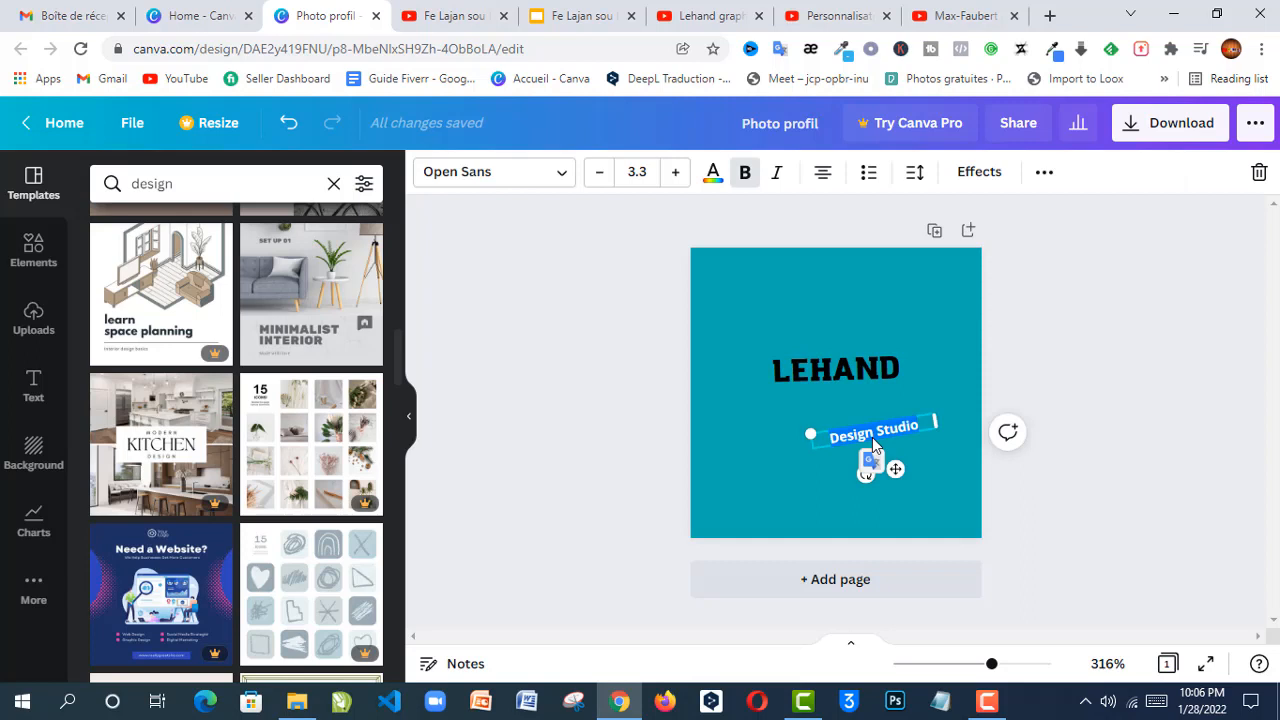
text(Graphic)
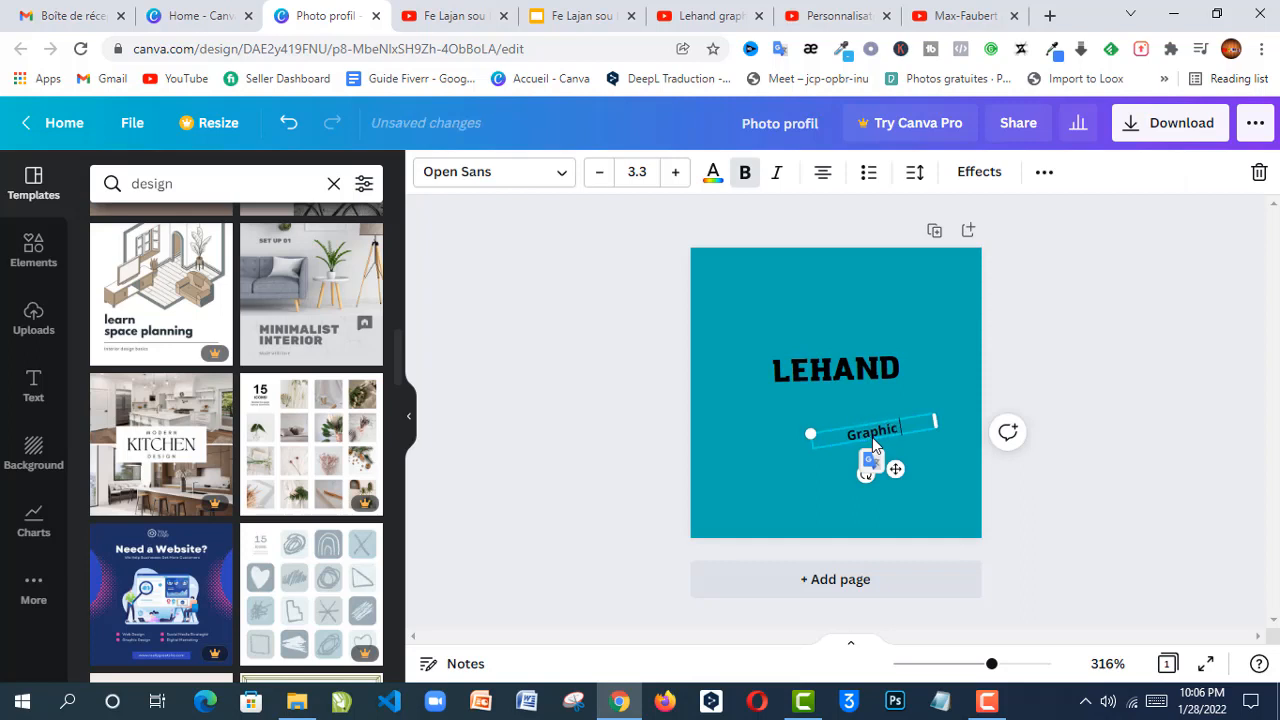
text( design)
click(1100, 370)
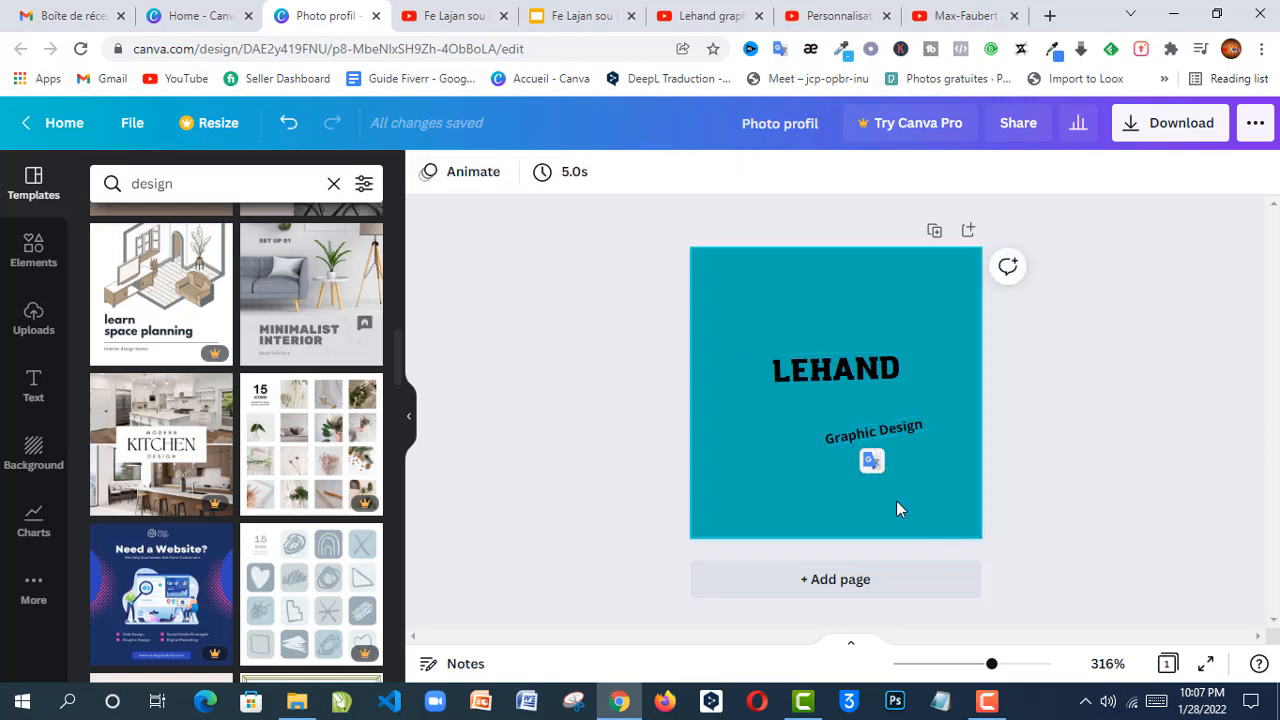
Move the Graphic Design text so it sits centred below the LEHAND text
click(881, 431)
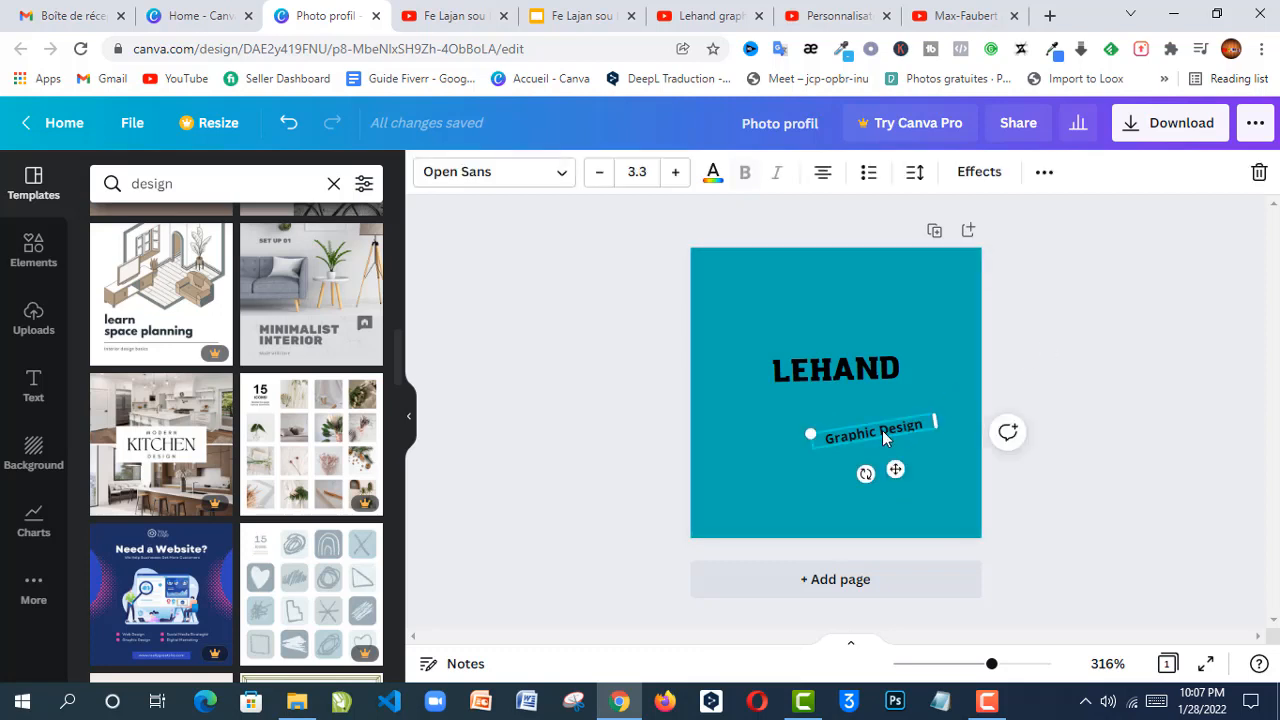
mouse_move(879, 428)
mouse_down()
mouse_move(851, 419)
mouse_move(895, 413)
mouse_move(884, 416)
mouse_up()
click(677, 394)
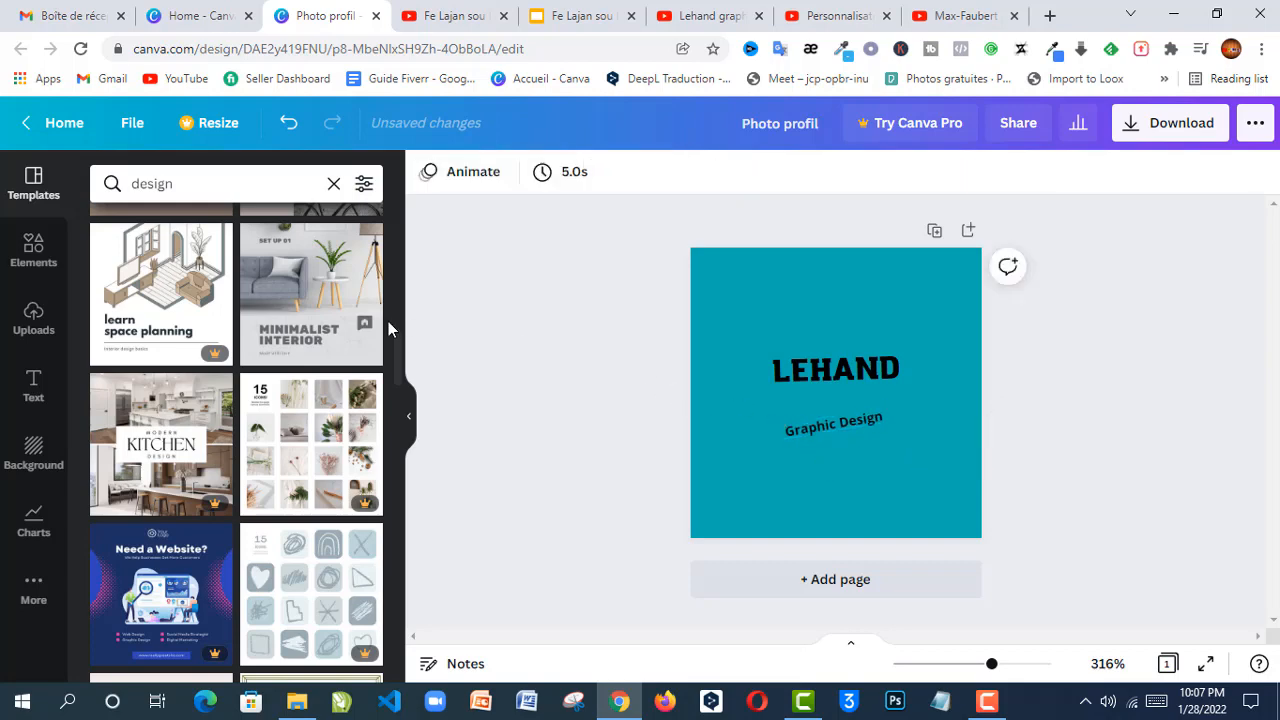
Look through the element categories and the full Frames collection for something to add to the logo
click(33, 250)
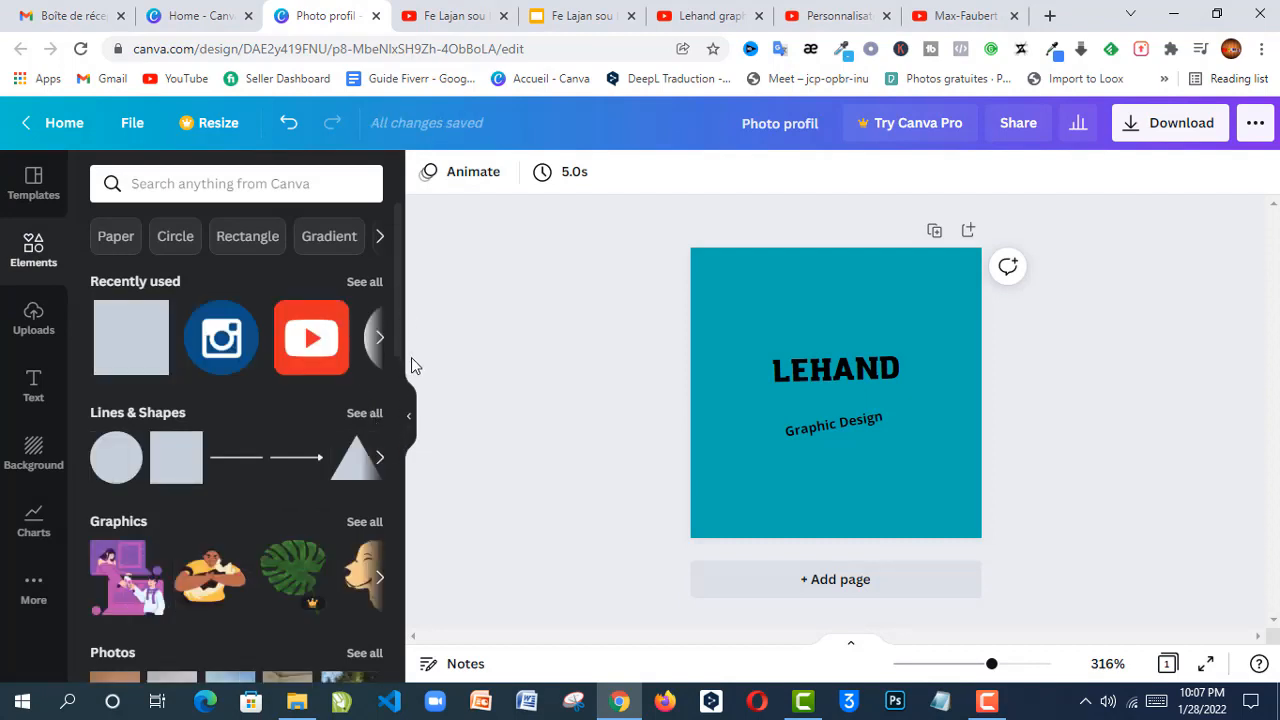
scroll(402, 370, down, 2)
scroll(400, 382, down, 8)
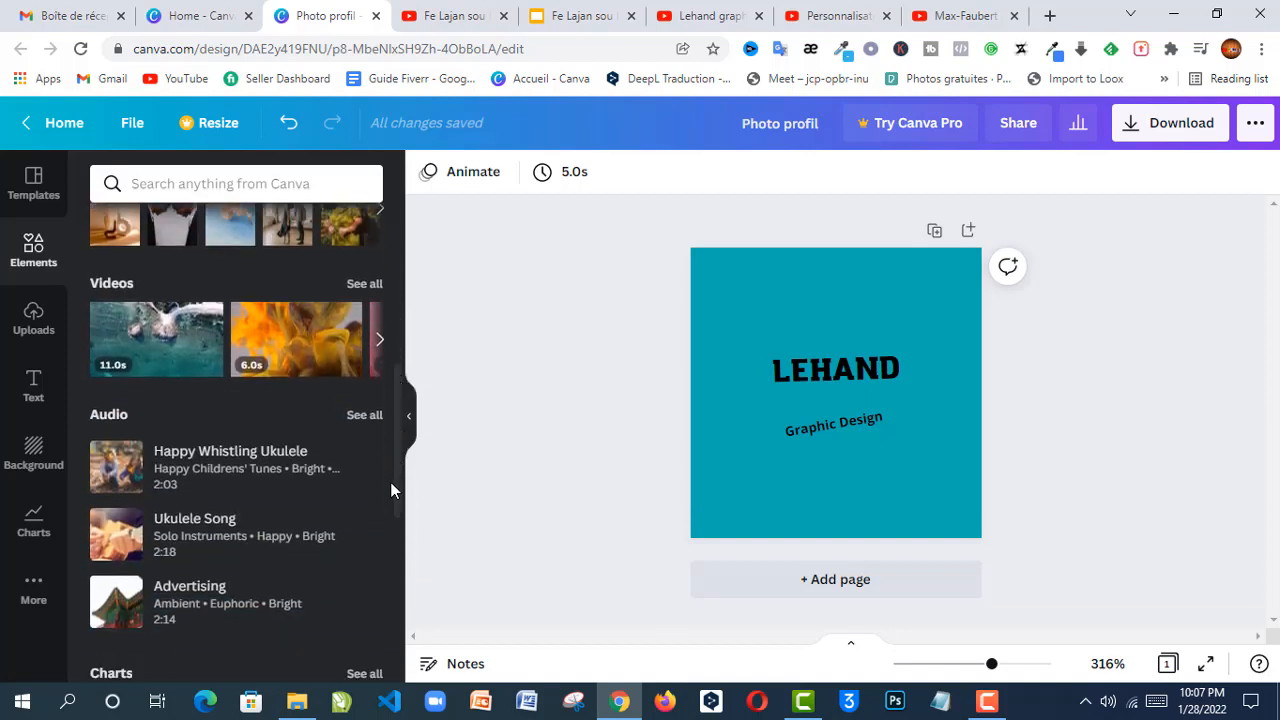
scroll(378, 655, down, 1)
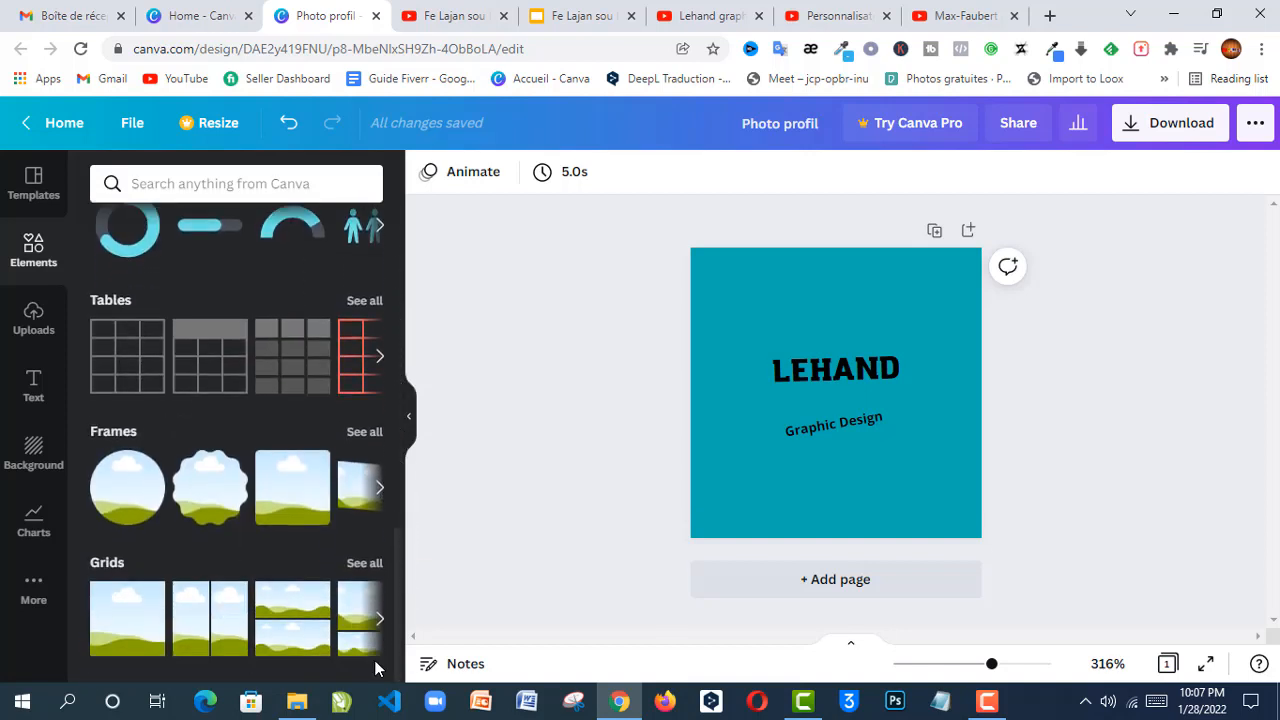
click(363, 435)
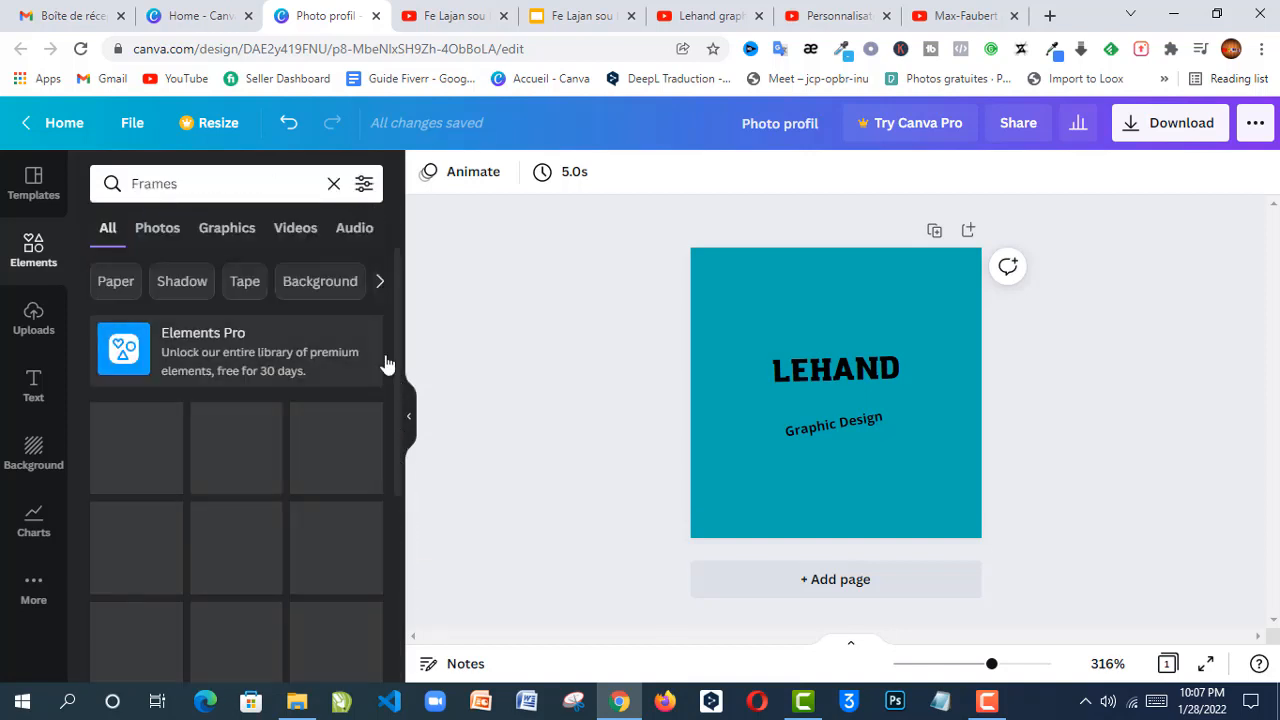
scroll(397, 362, down, 2)
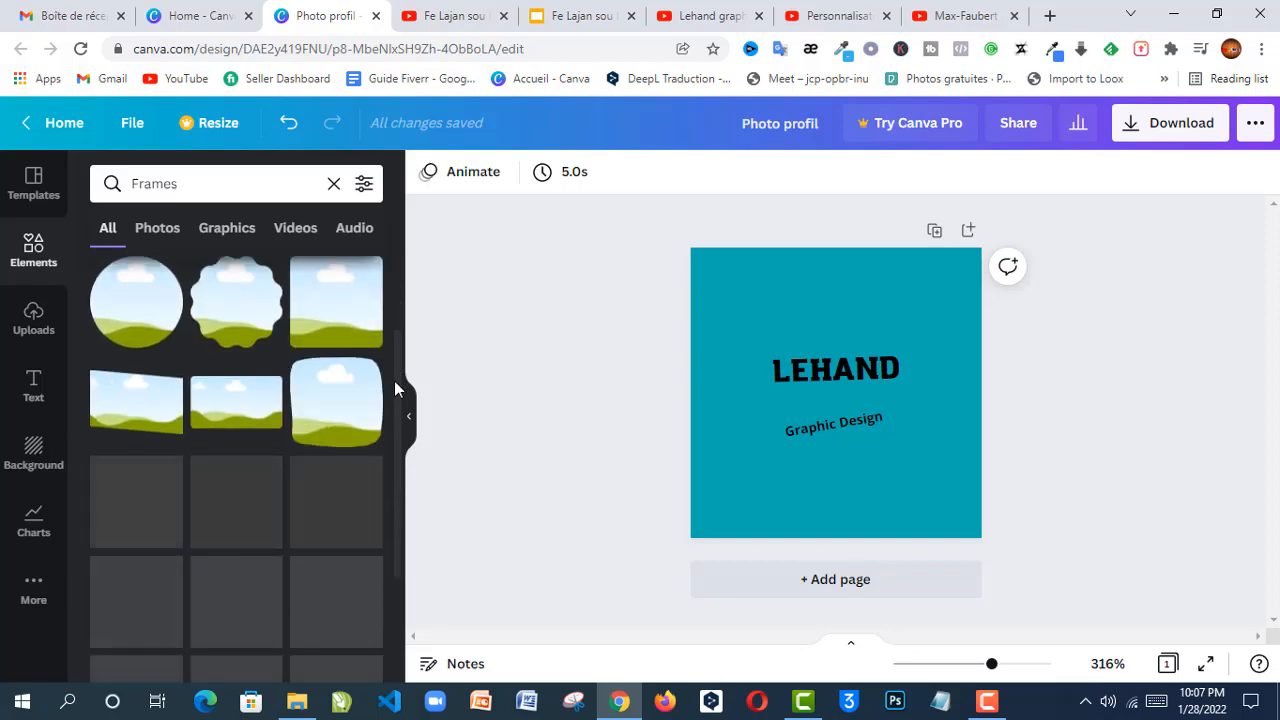
scroll(395, 390, down, 1)
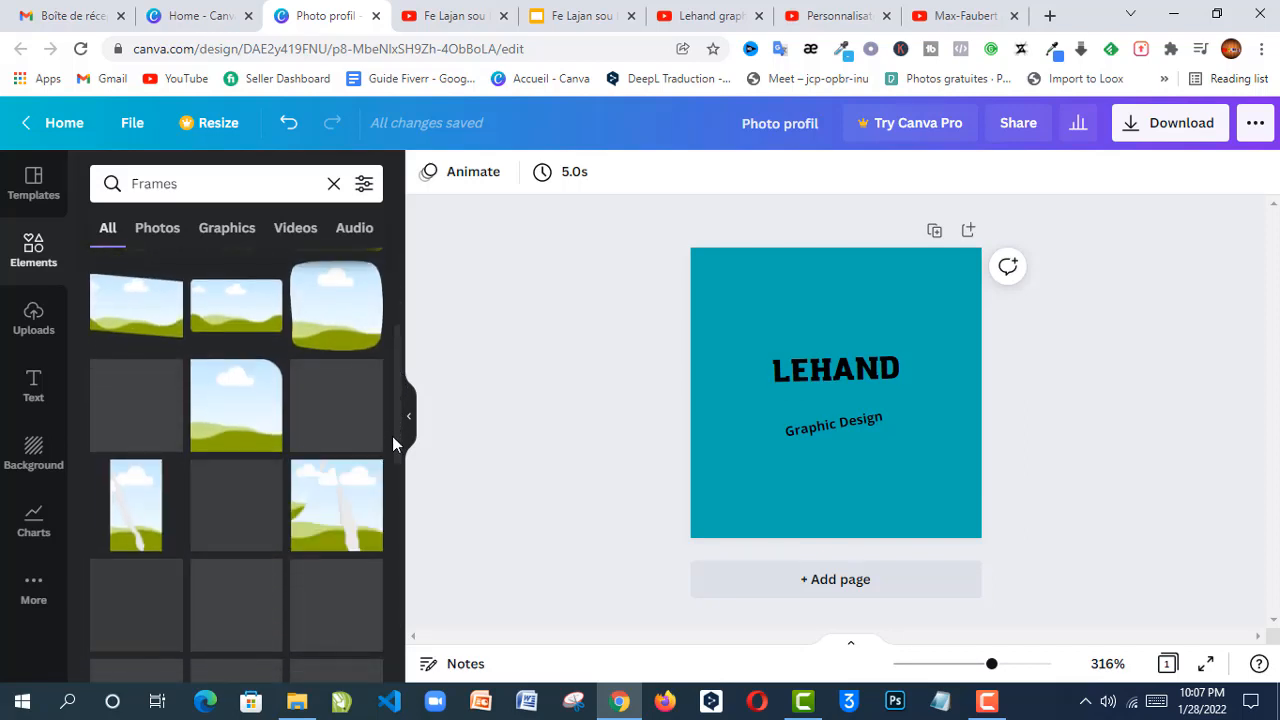
scroll(397, 380, up, 5)
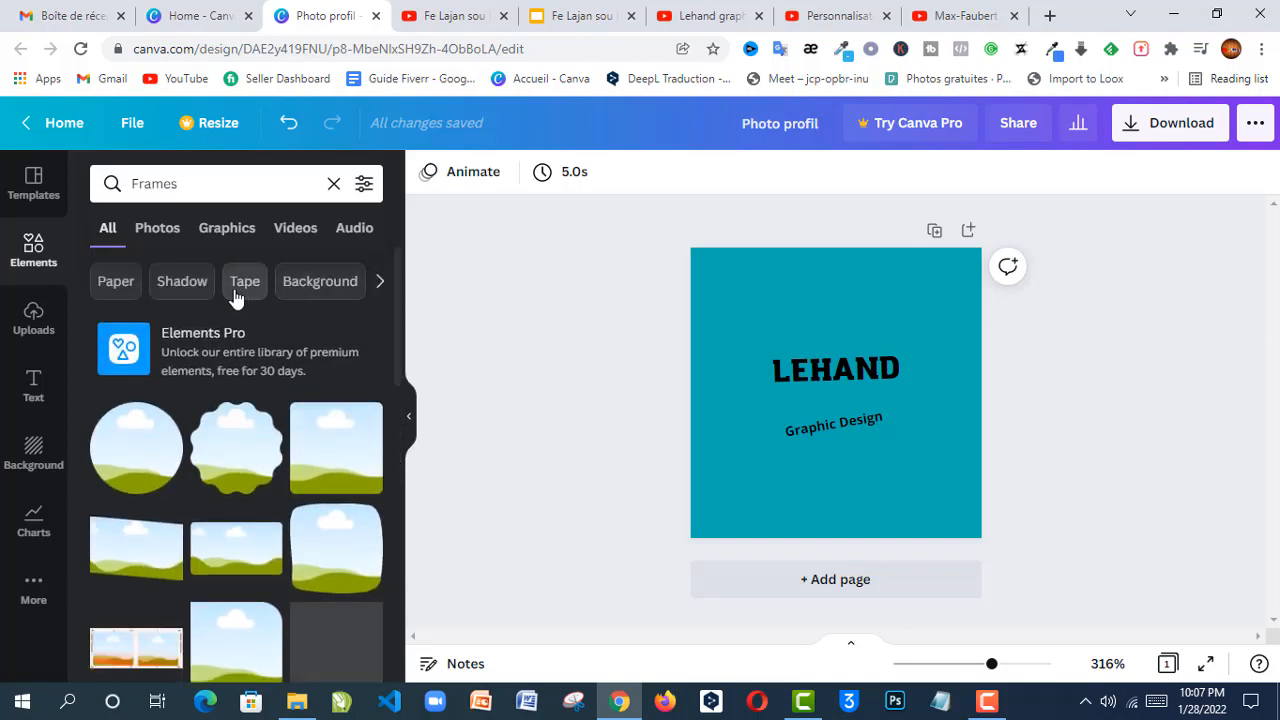
Add the free soft oval shadow from the Shadow elements and lower the LEHAND text onto it
click(194, 287)
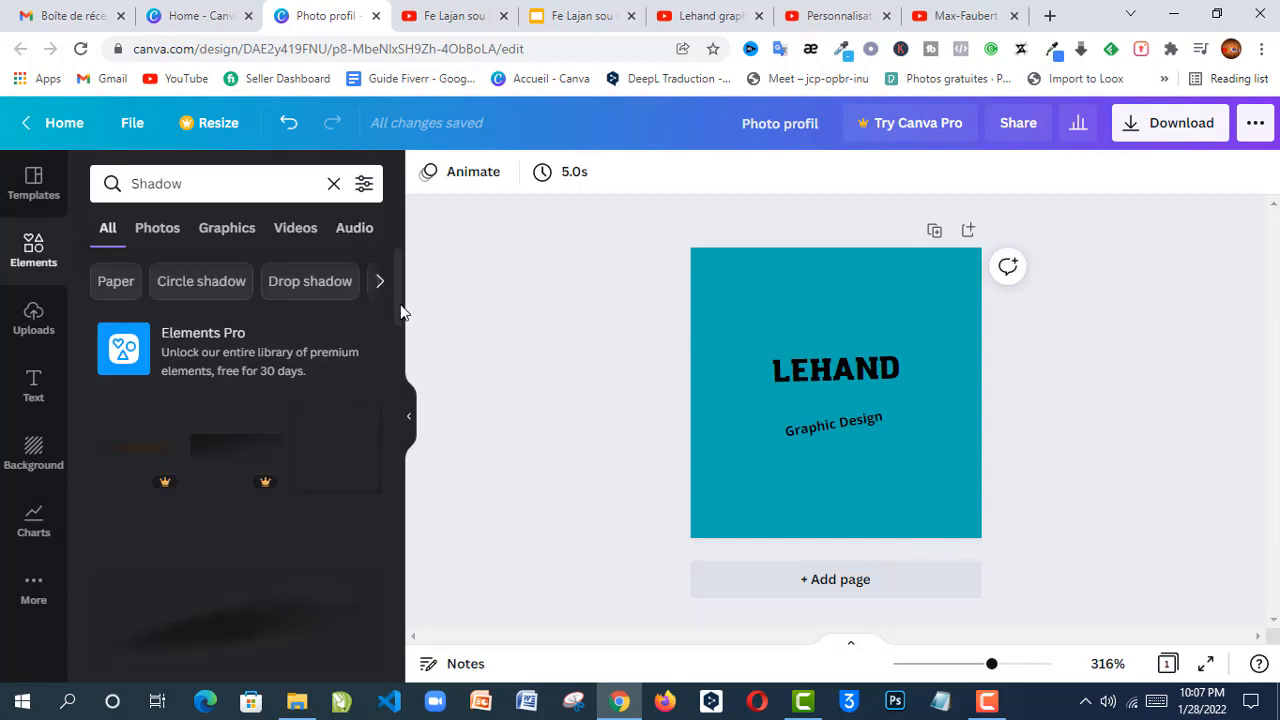
drag(396, 293, 398, 329)
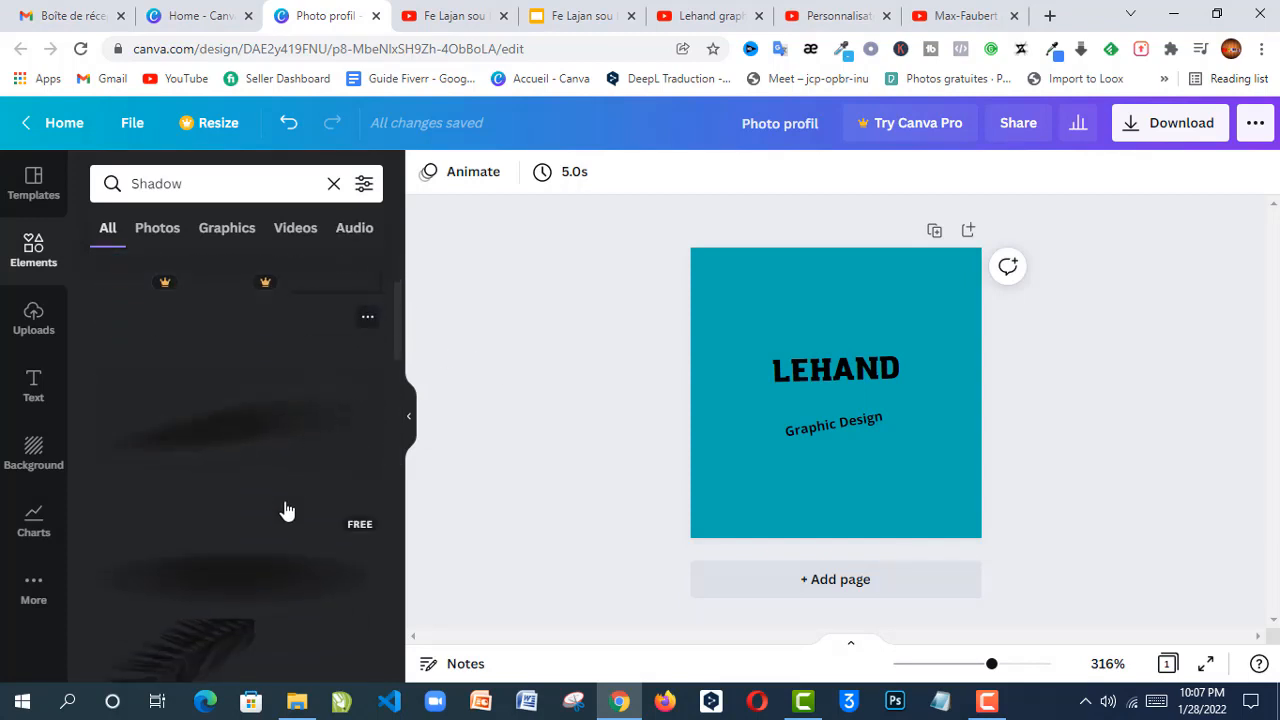
click(250, 587)
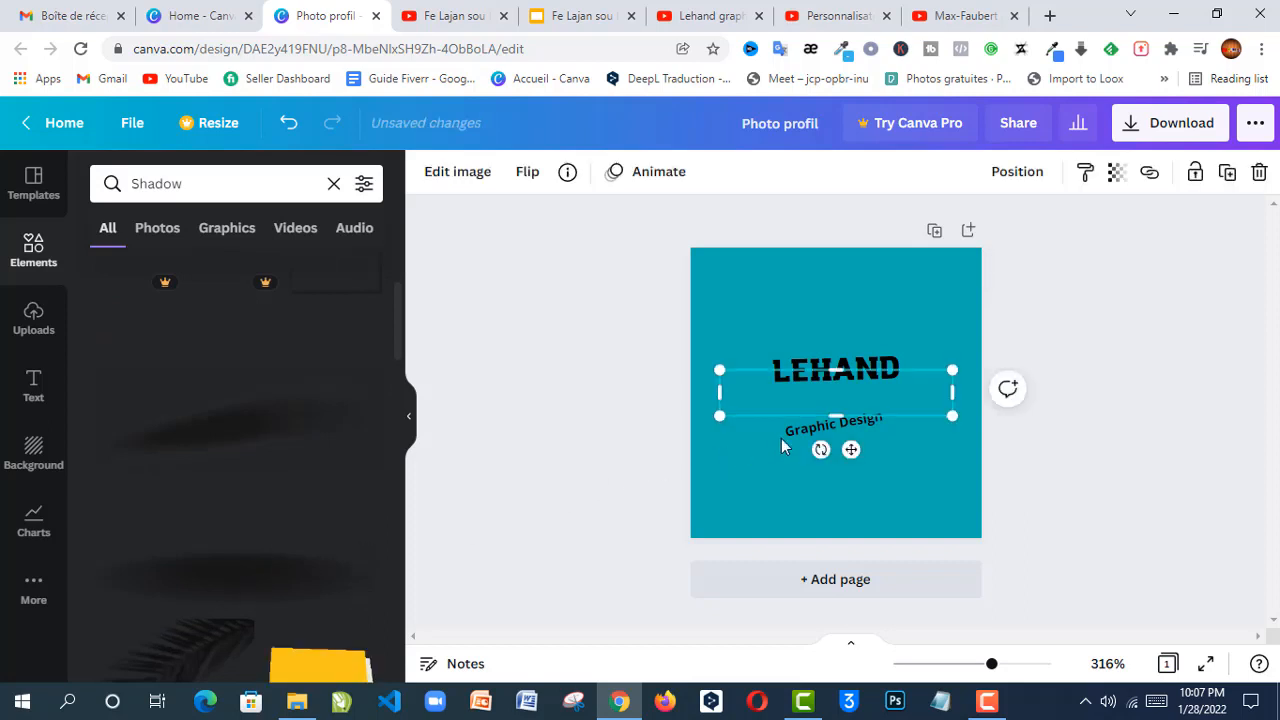
mouse_move(868, 388)
mouse_down()
mouse_move(868, 372)
mouse_move(869, 409)
mouse_up()
click(781, 338)
Set the LEHAND text colour to golden yellow #F1BF0D using a custom colour
click(837, 392)
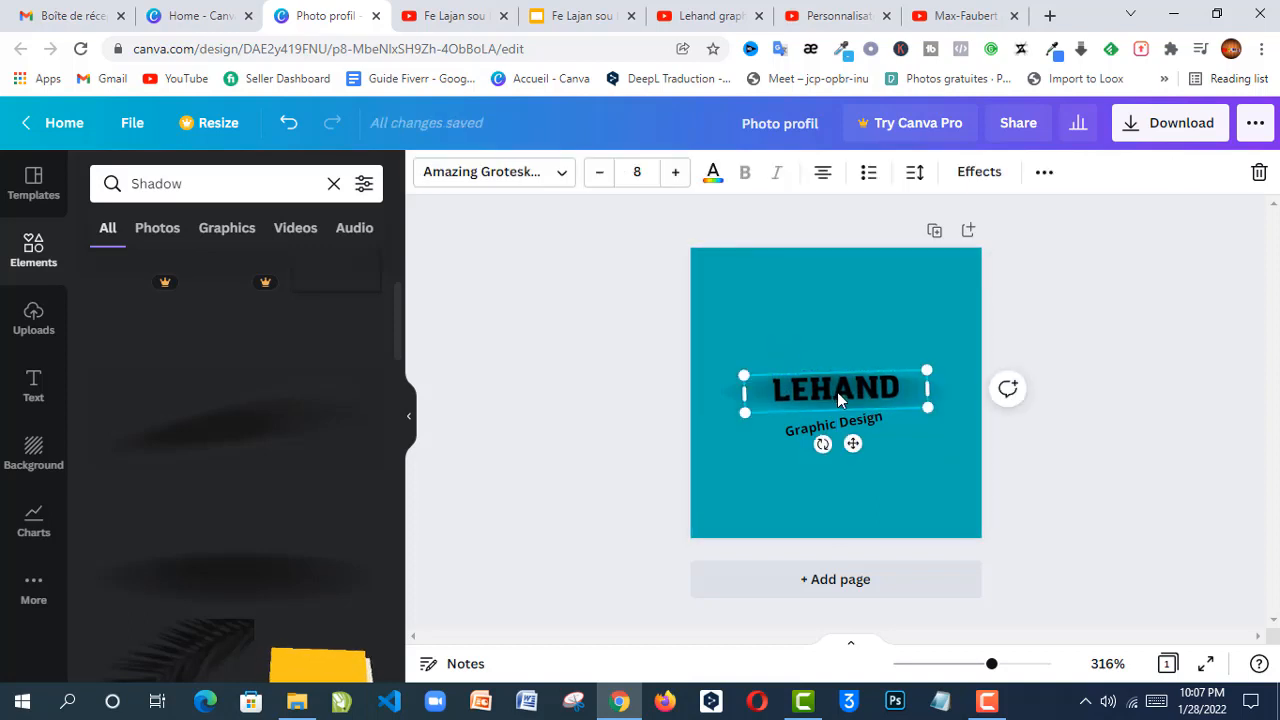
click(712, 176)
click(109, 270)
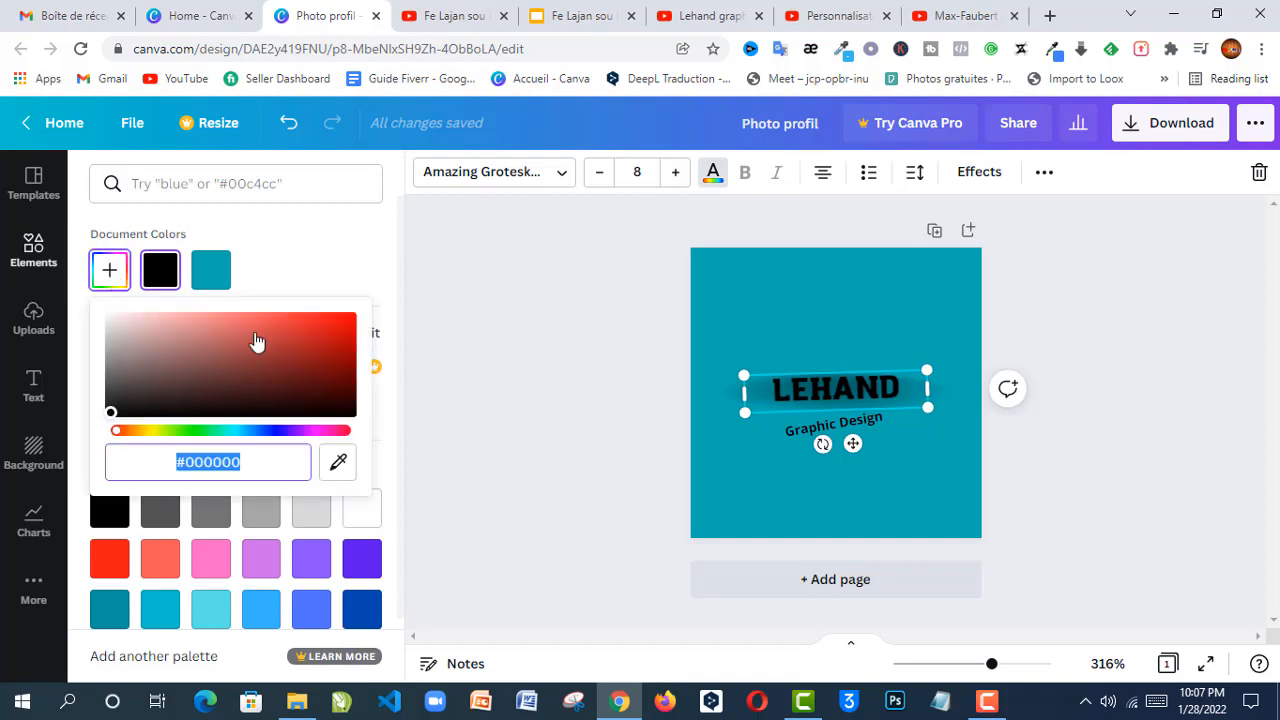
click(147, 431)
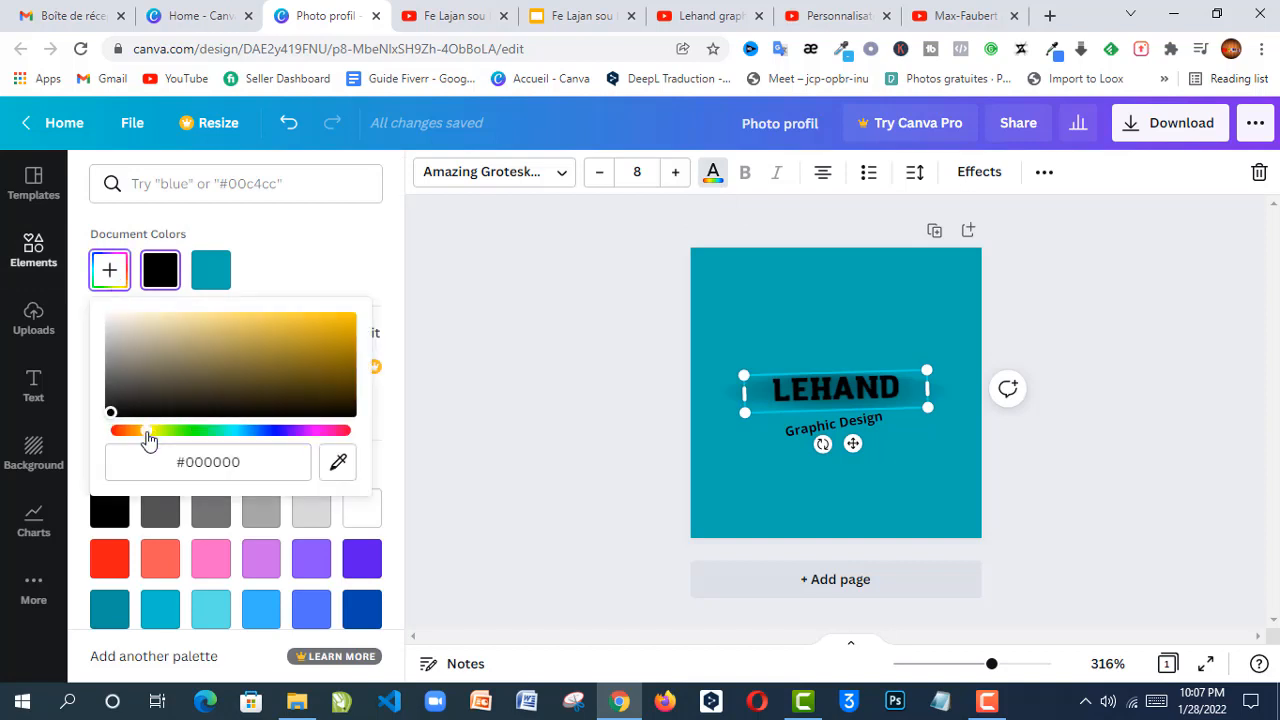
click(334, 319)
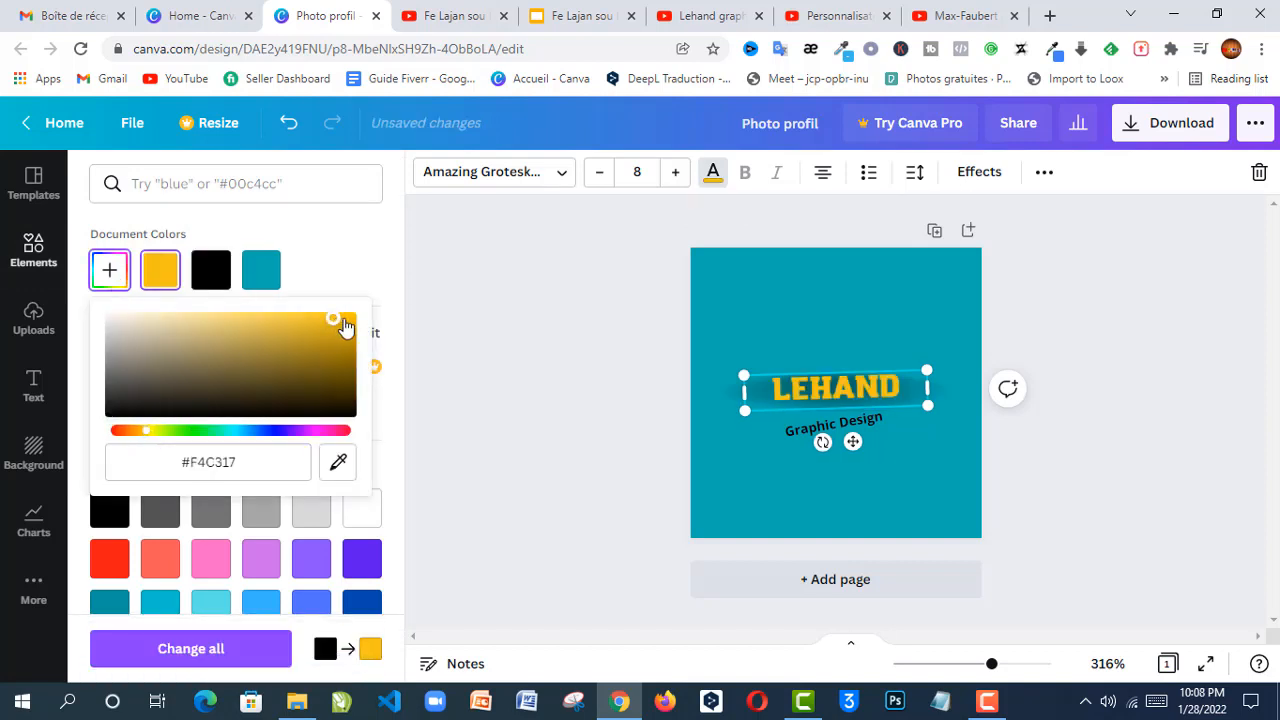
click(343, 318)
key(Escape)
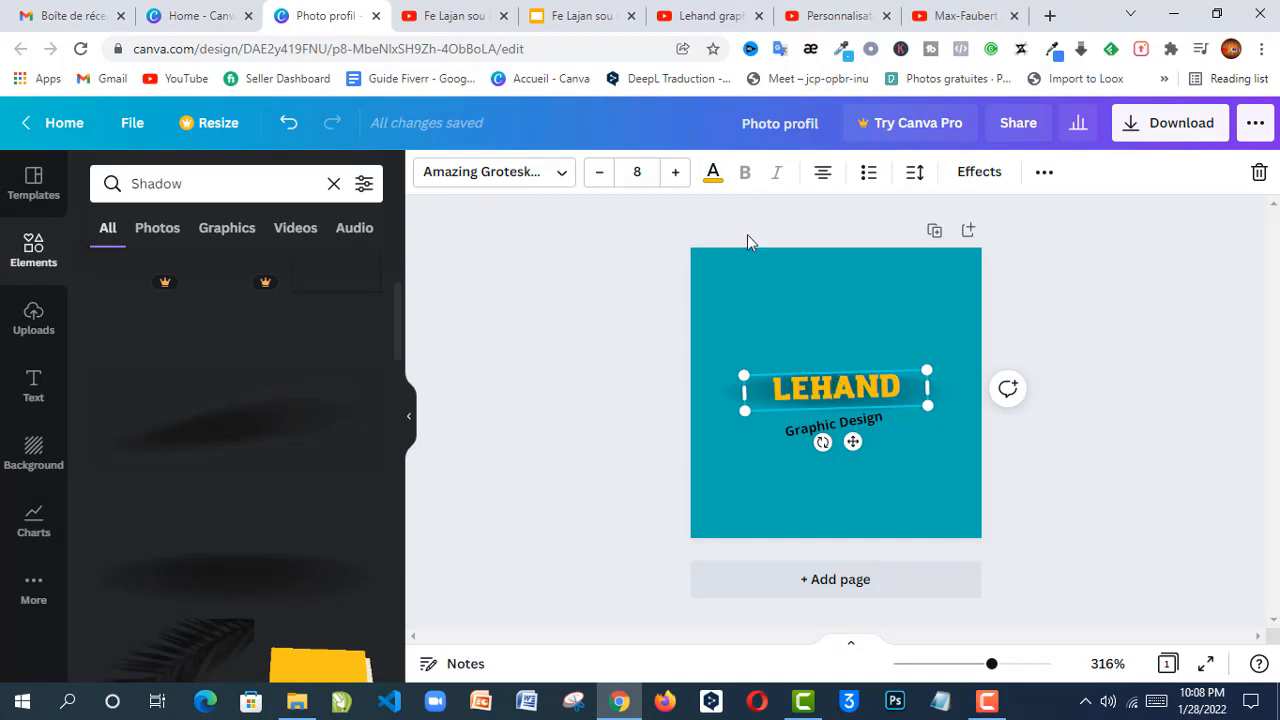
Lighten the LEHAND text's yellow to custom colour #FFD02A
click(712, 176)
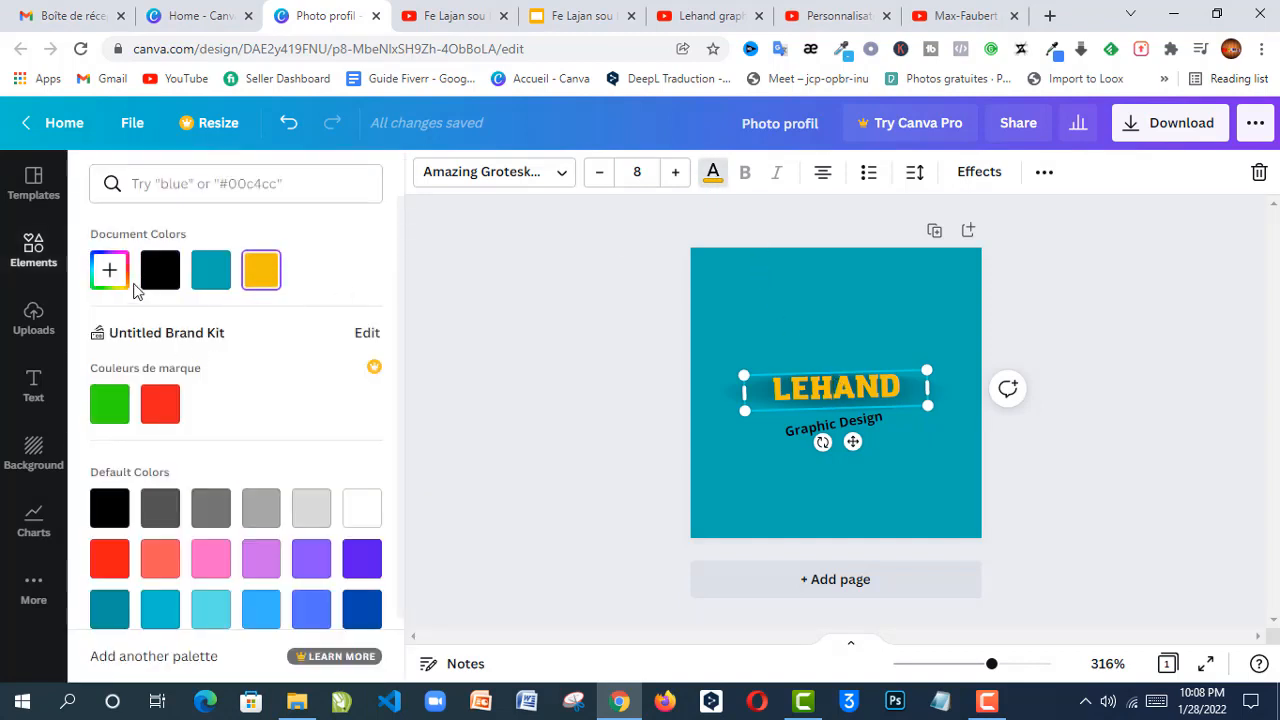
click(109, 269)
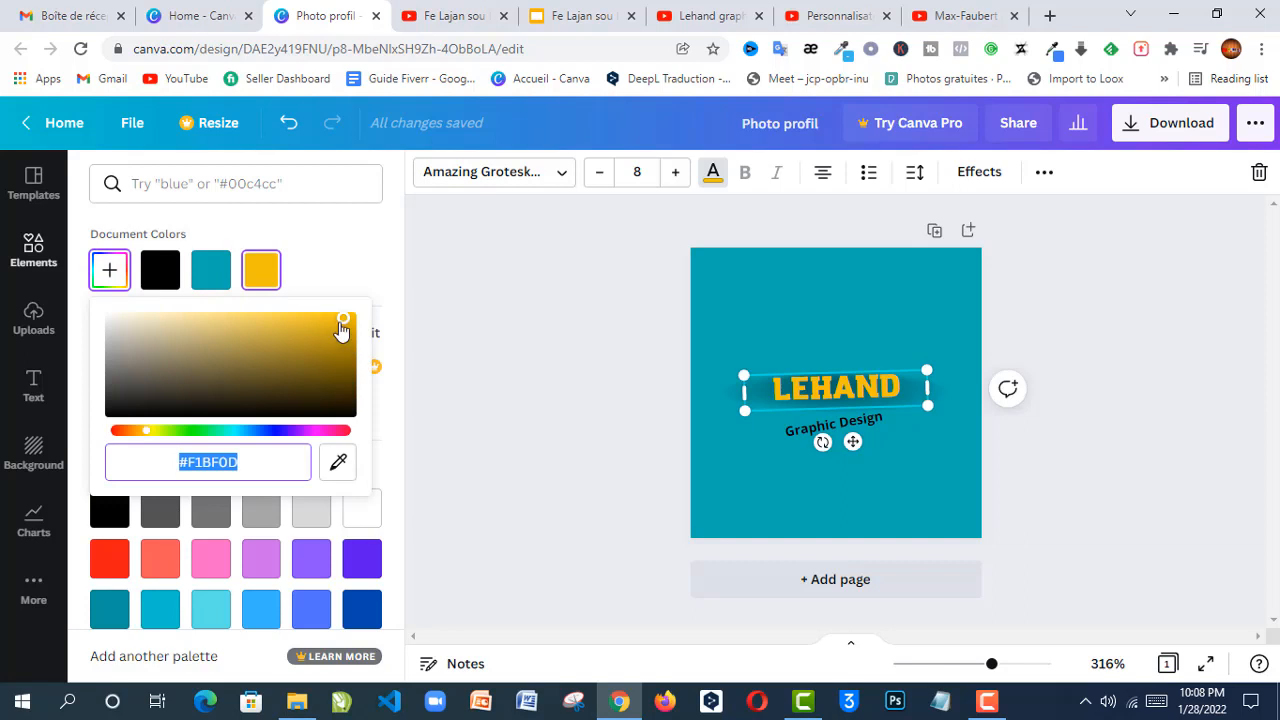
drag(342, 325, 314, 318)
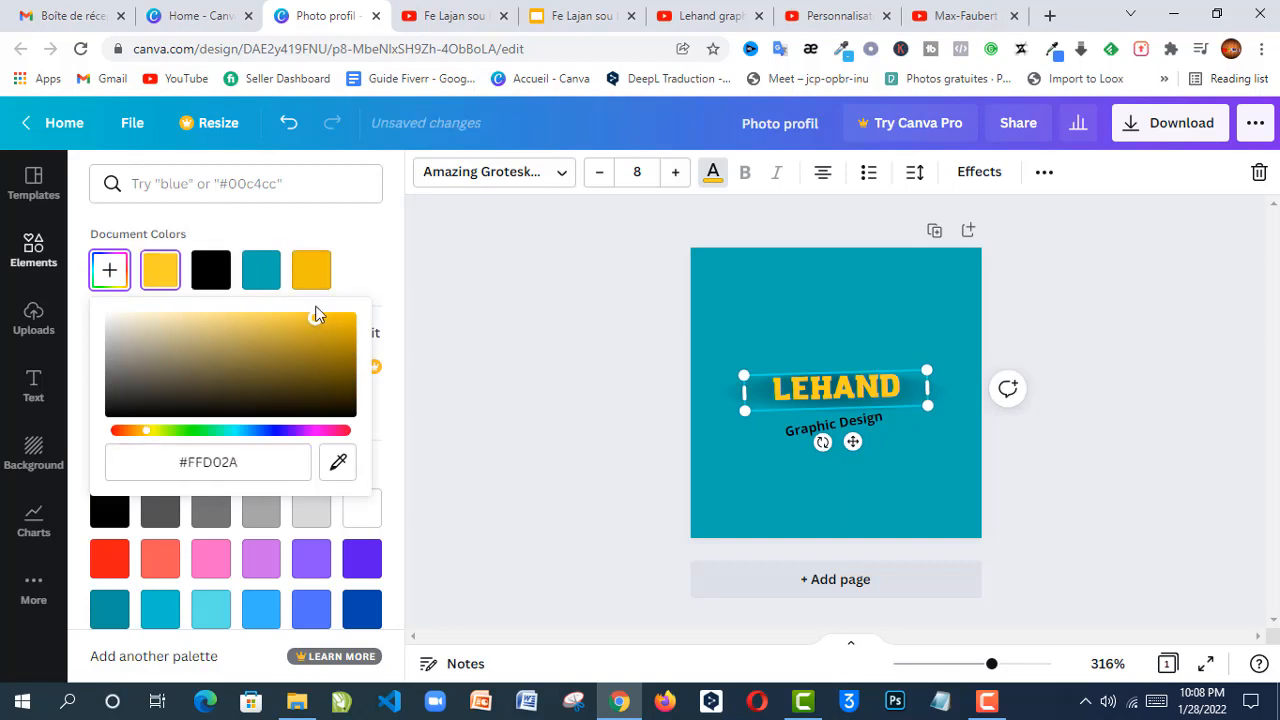
click(624, 295)
click(624, 295)
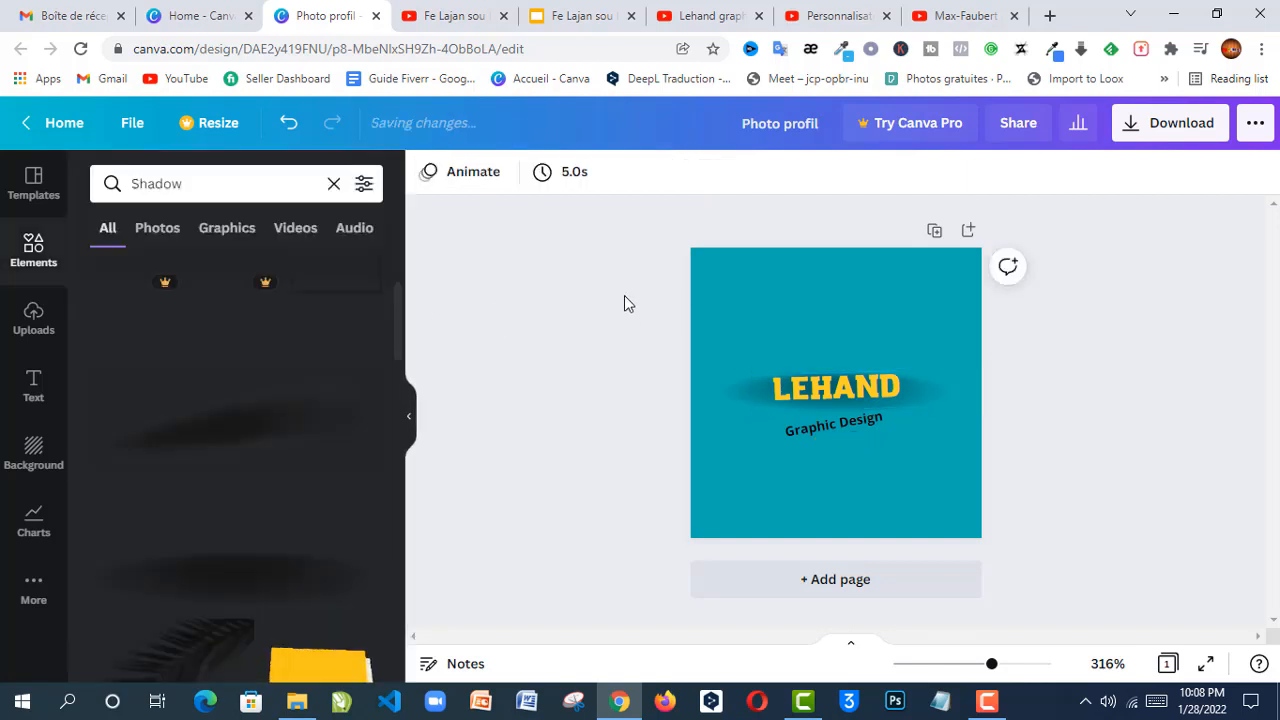
Try white as the colour of the Graphic Design text and return it to black
click(824, 434)
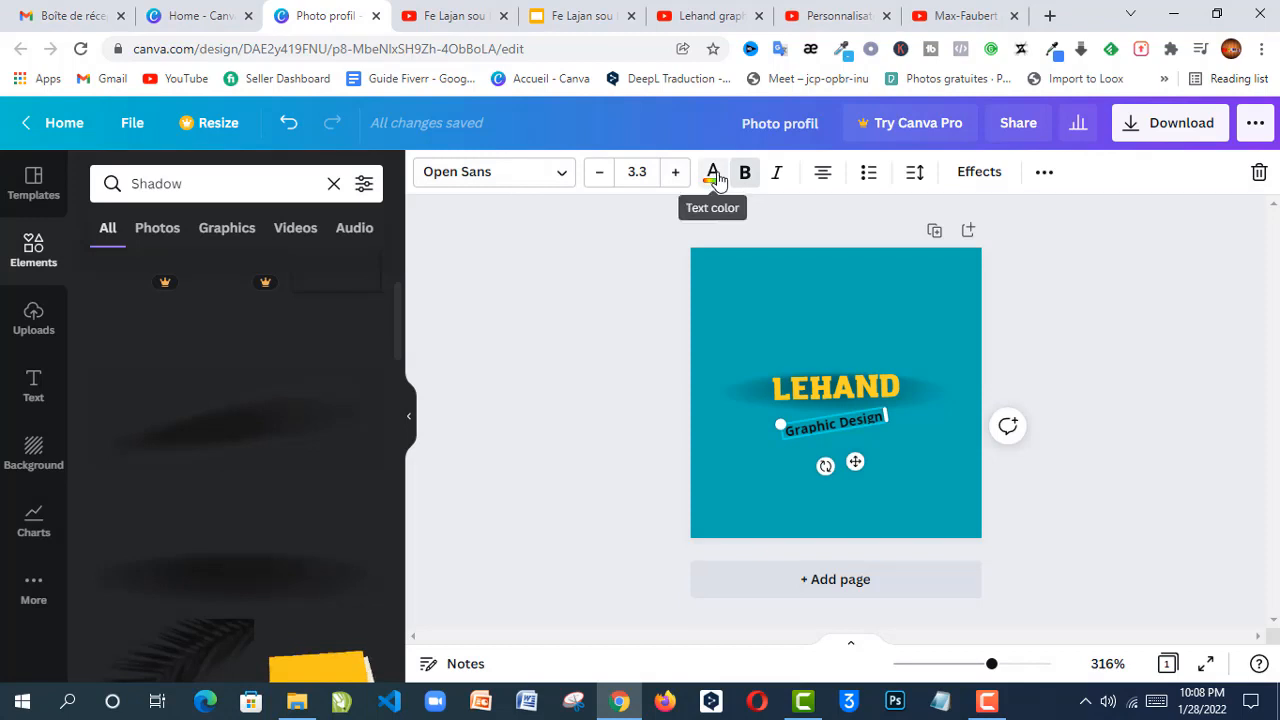
click(713, 174)
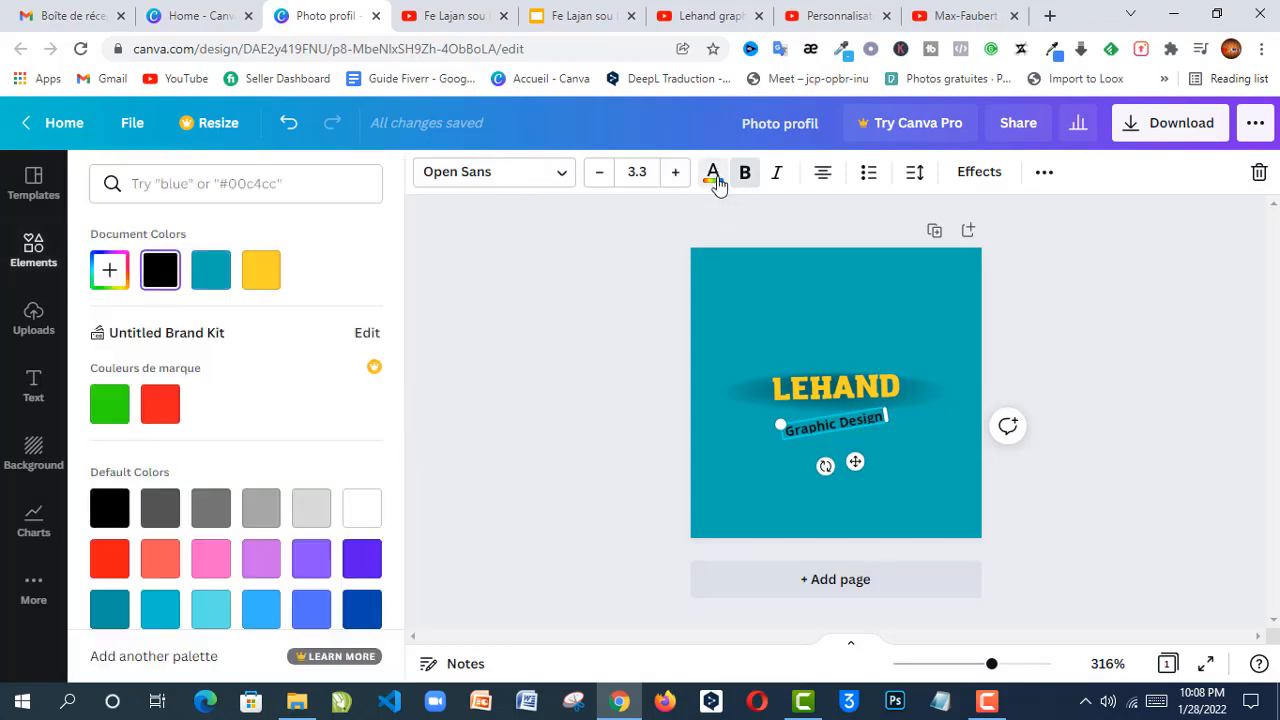
click(370, 512)
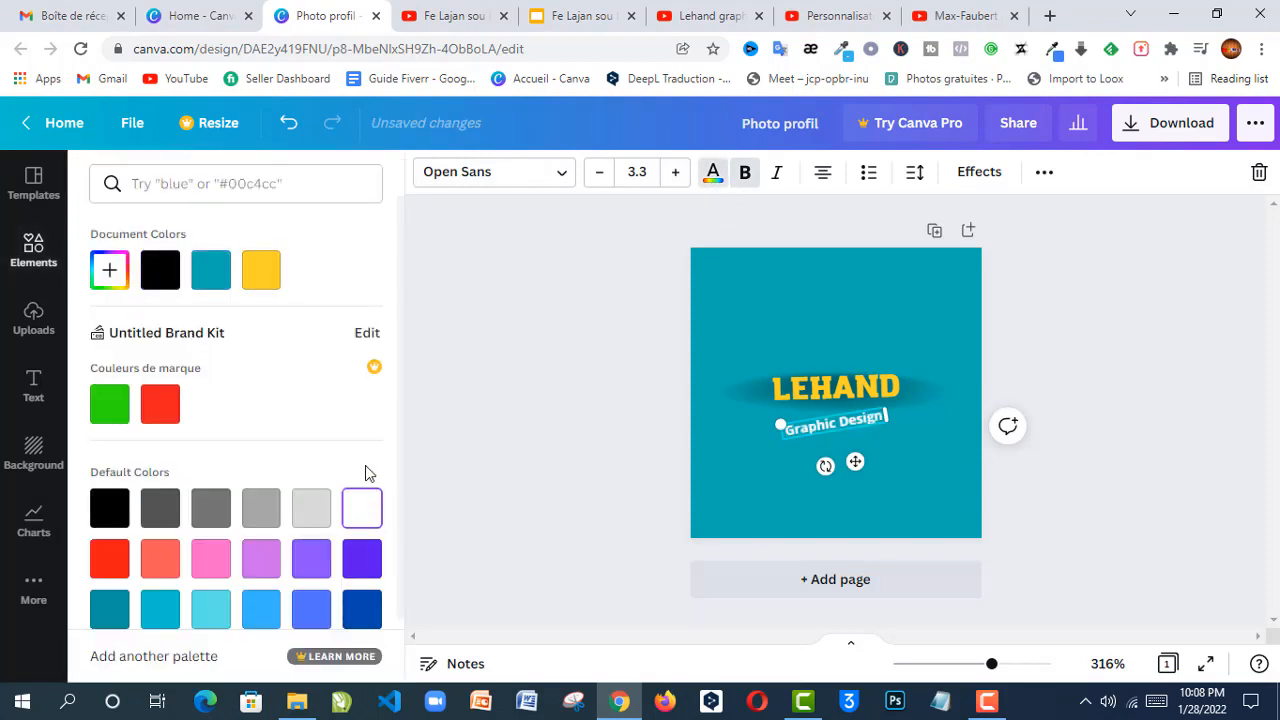
click(155, 287)
click(479, 353)
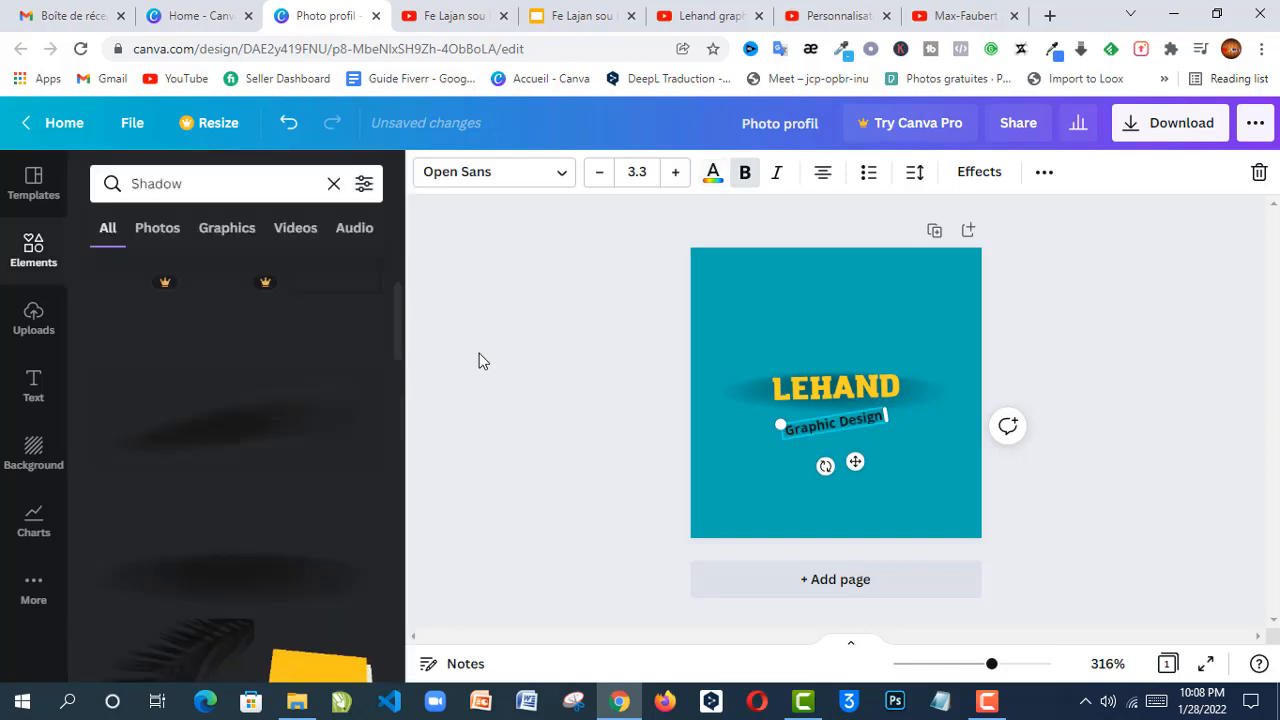
Check the transparency setting of the shadow graphic behind the LEHAND text
click(732, 408)
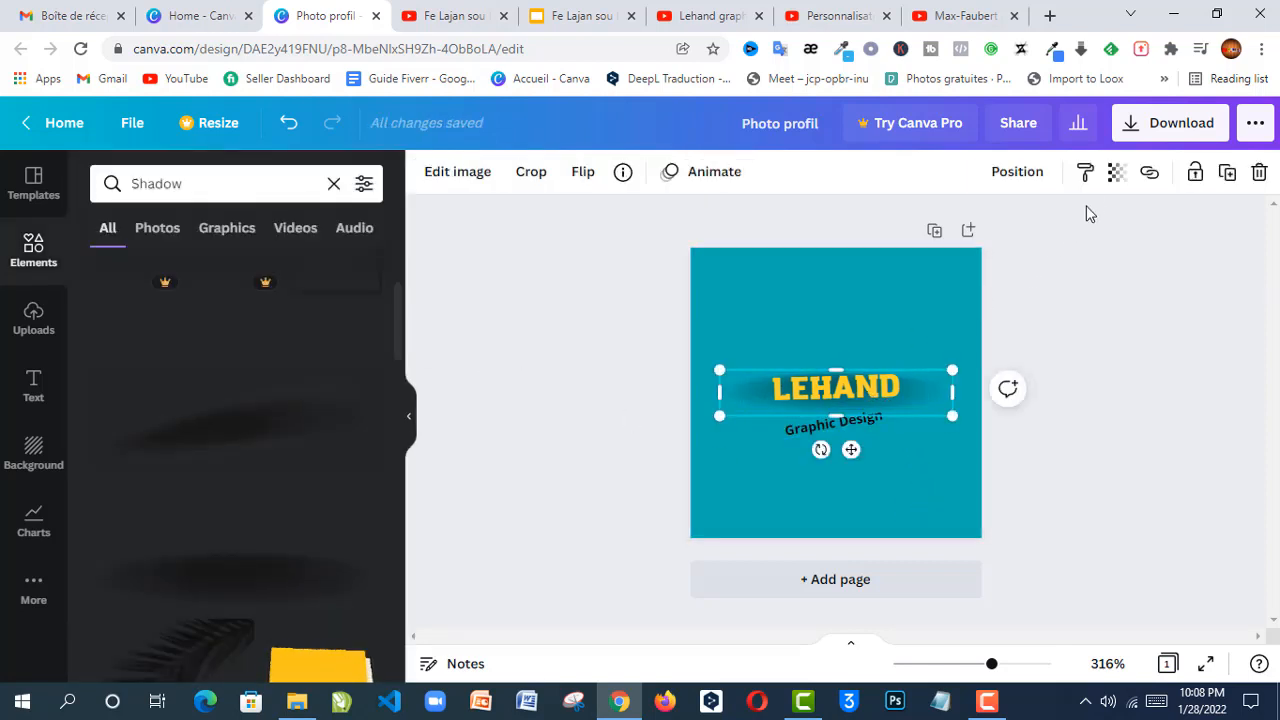
click(1110, 180)
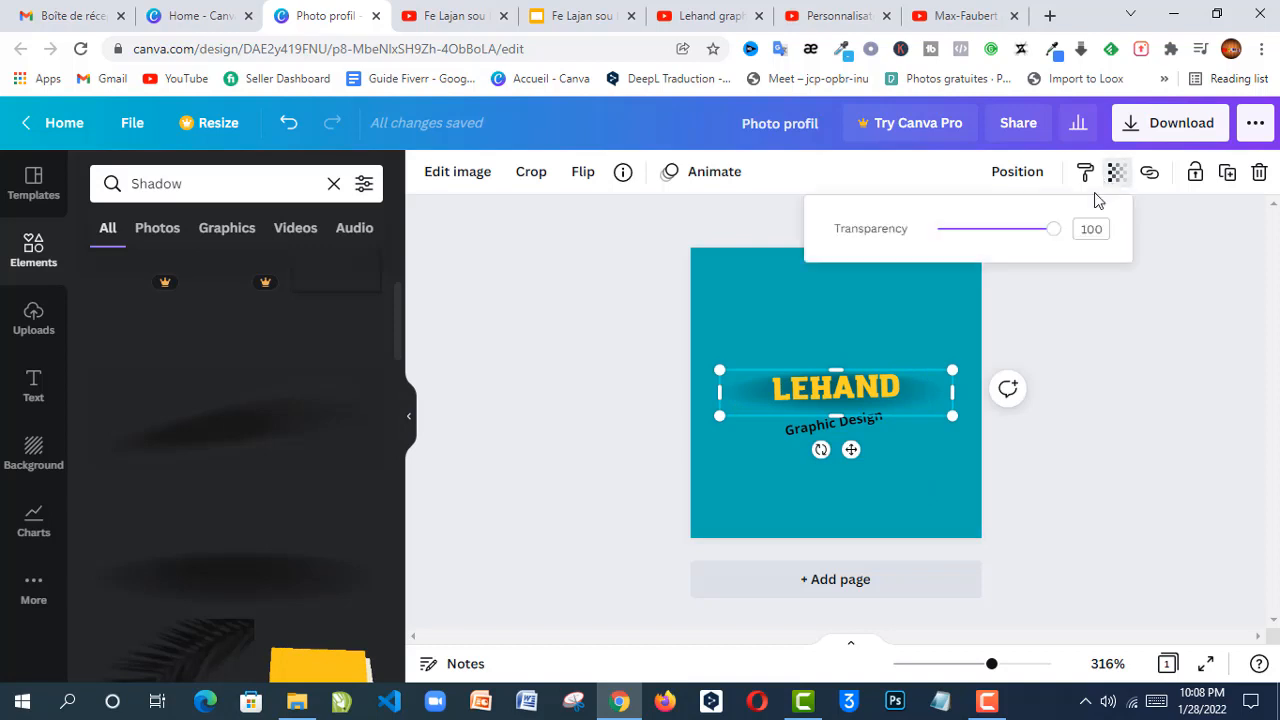
key(Escape)
click(1103, 352)
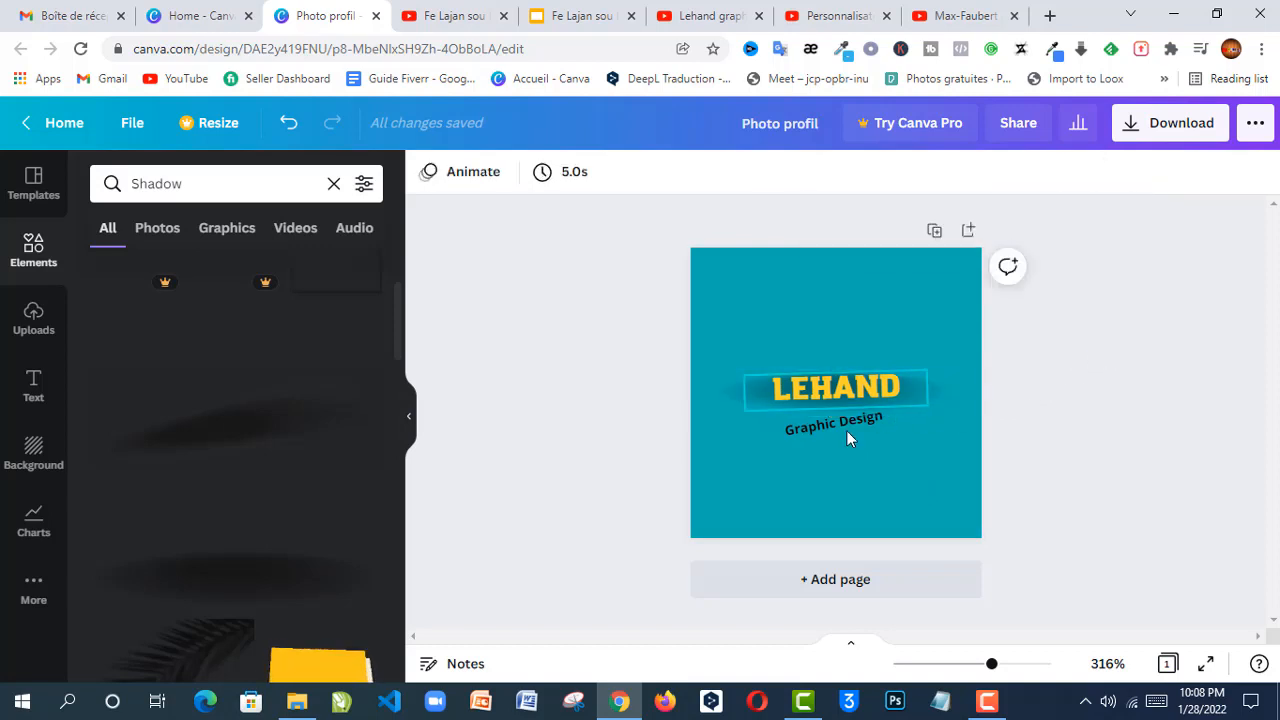
Enlarge the Graphic Design text to size 3.9 and centre it beneath LEHAND
click(822, 416)
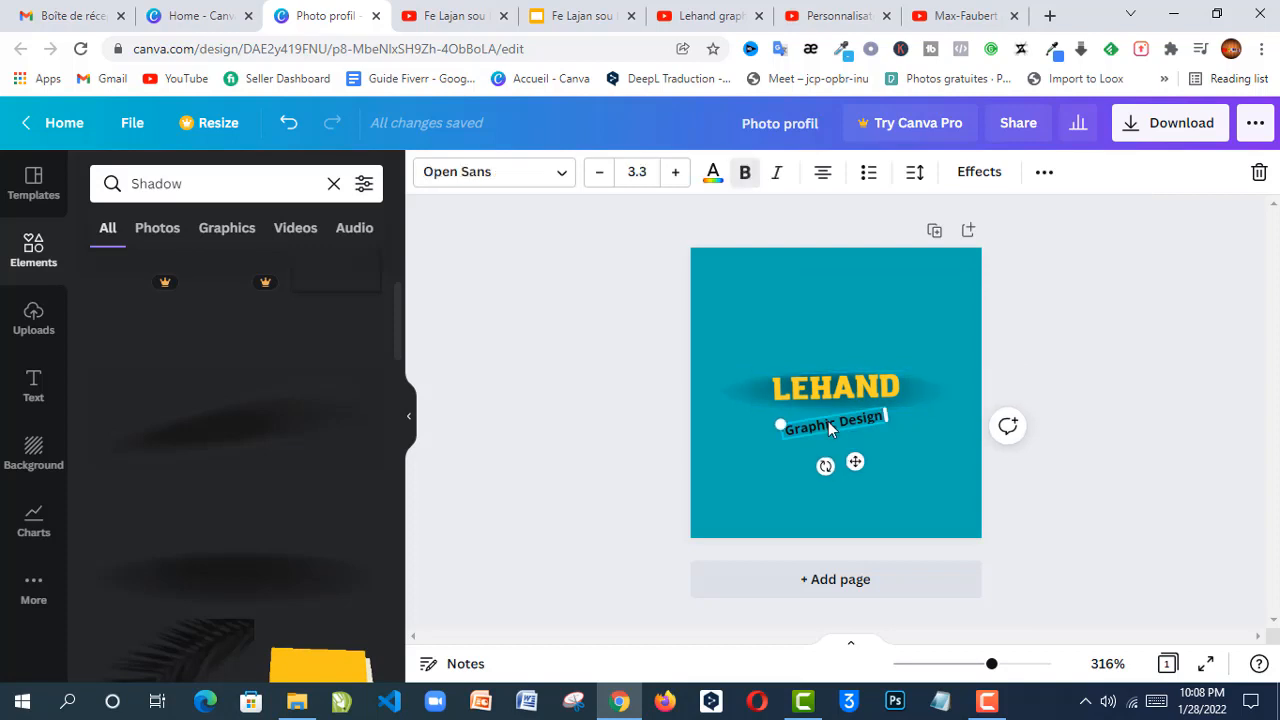
drag(858, 461, 871, 463)
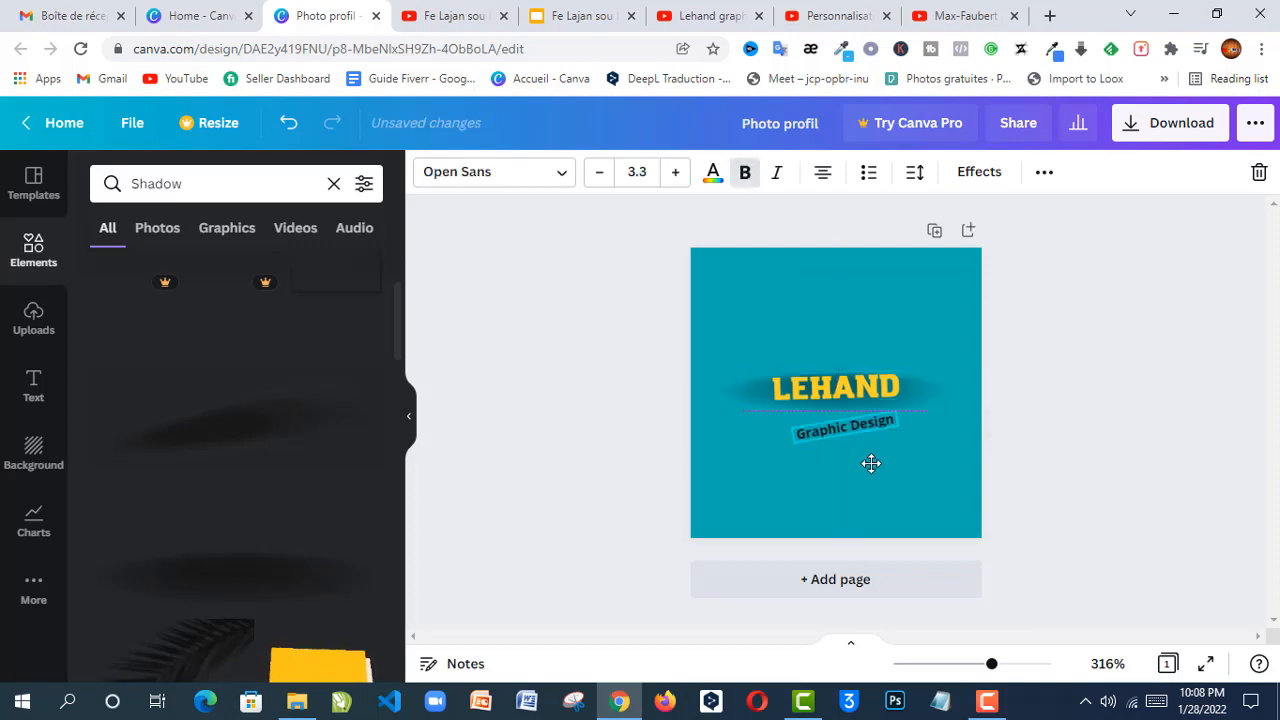
click(460, 334)
click(824, 439)
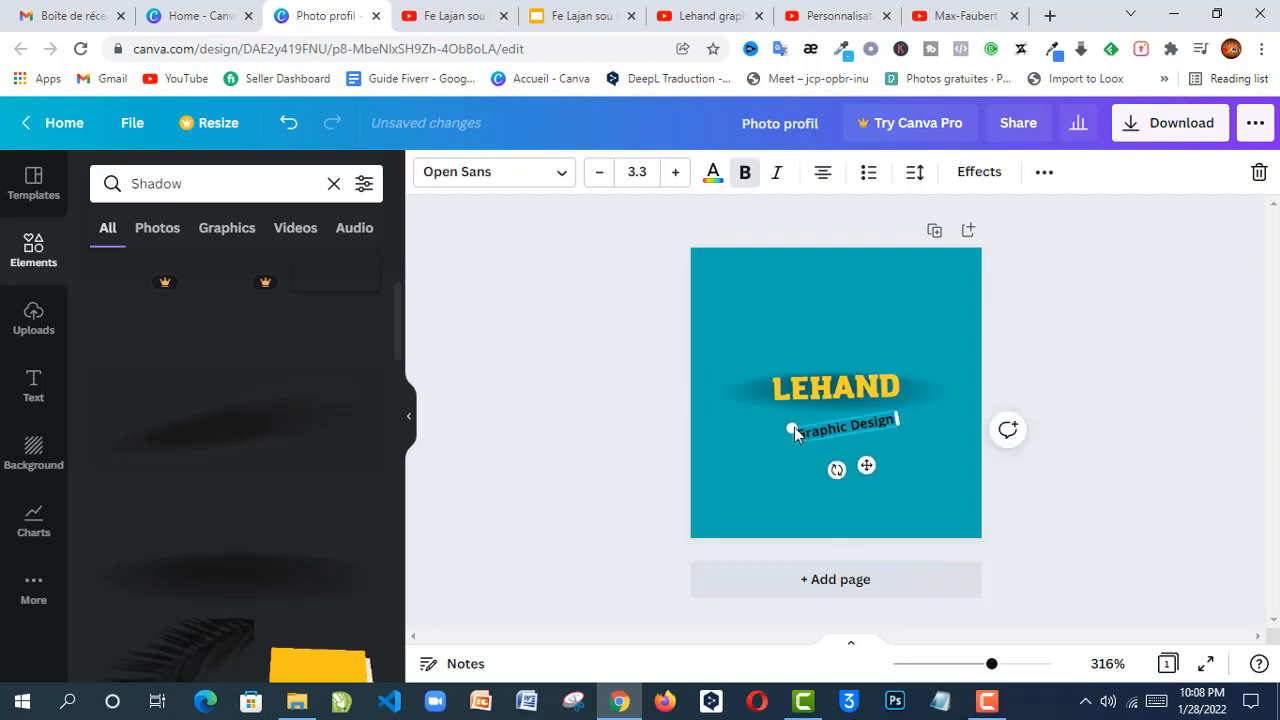
drag(794, 427, 777, 433)
click(677, 380)
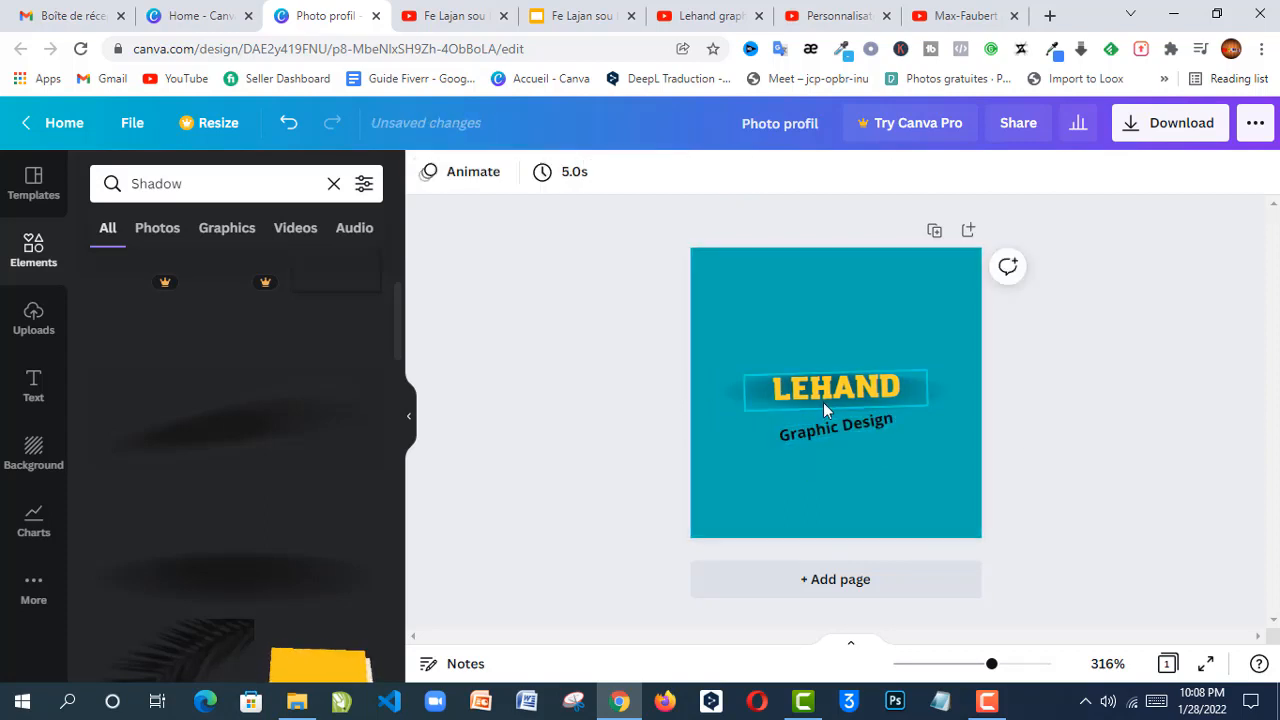
Try a steeper upward tilt for both the LEHAND and Graphic Design texts
click(830, 400)
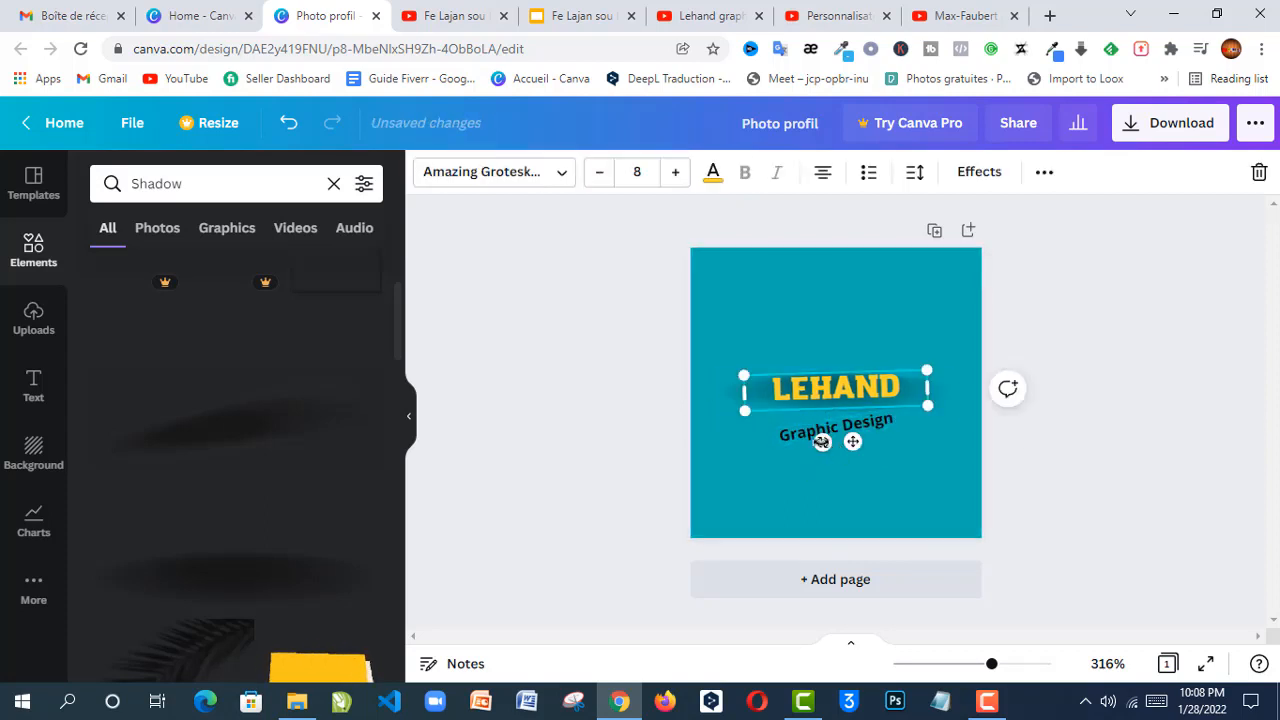
drag(823, 441, 868, 464)
click(640, 390)
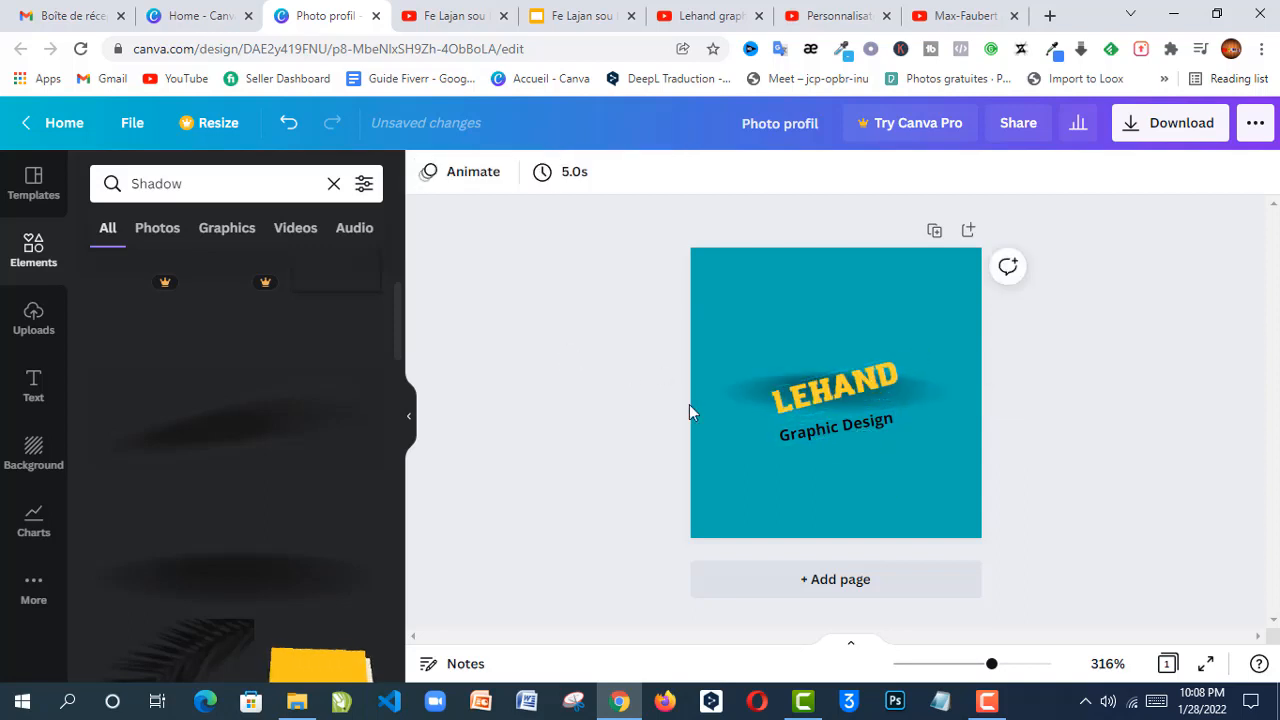
click(821, 433)
drag(830, 469, 838, 421)
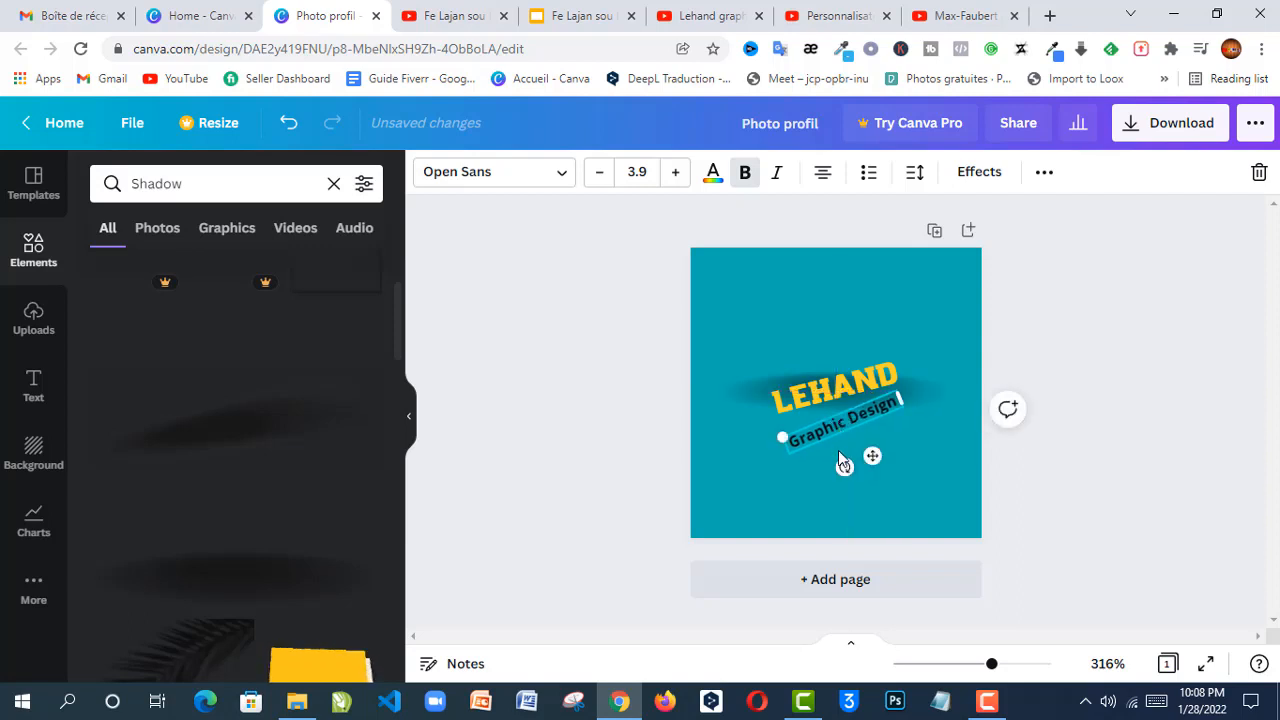
mouse_move(843, 465)
mouse_down()
mouse_move(829, 466)
mouse_move(829, 447)
mouse_up()
Try the Neon and Hollow effects on the LEHAND text and settle on a white Shadow effect with offset 51
click(828, 403)
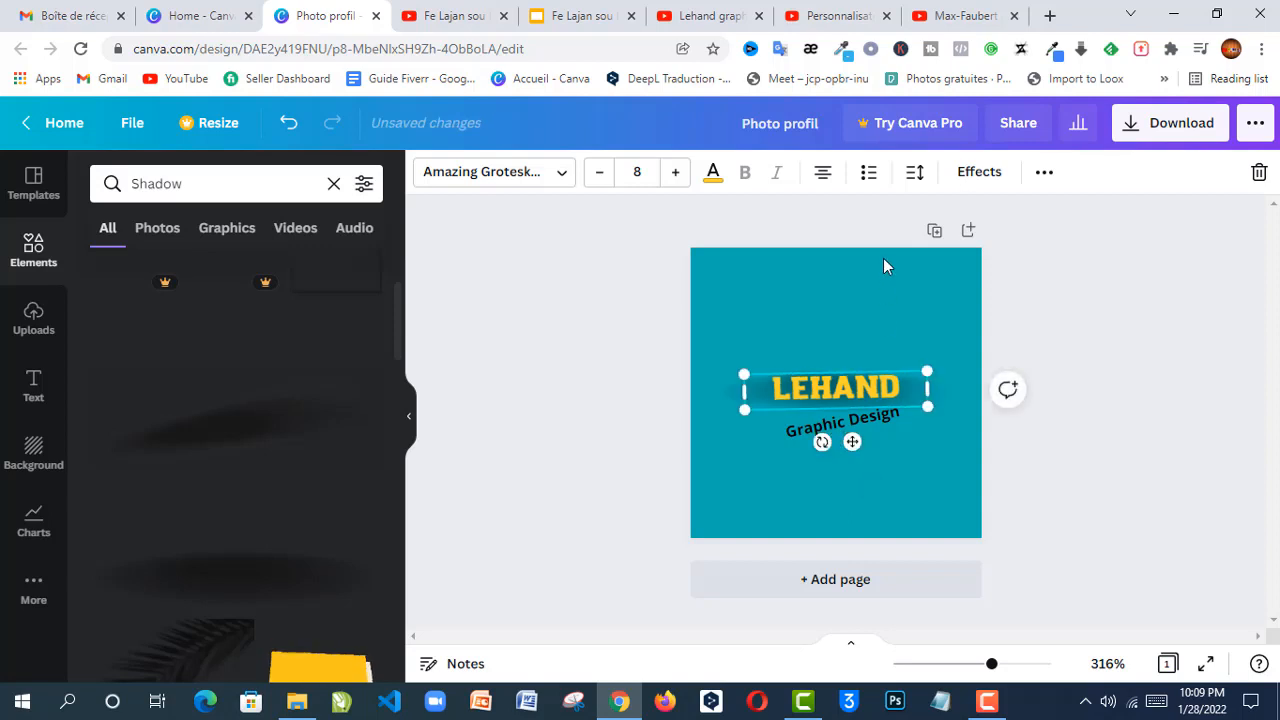
click(975, 175)
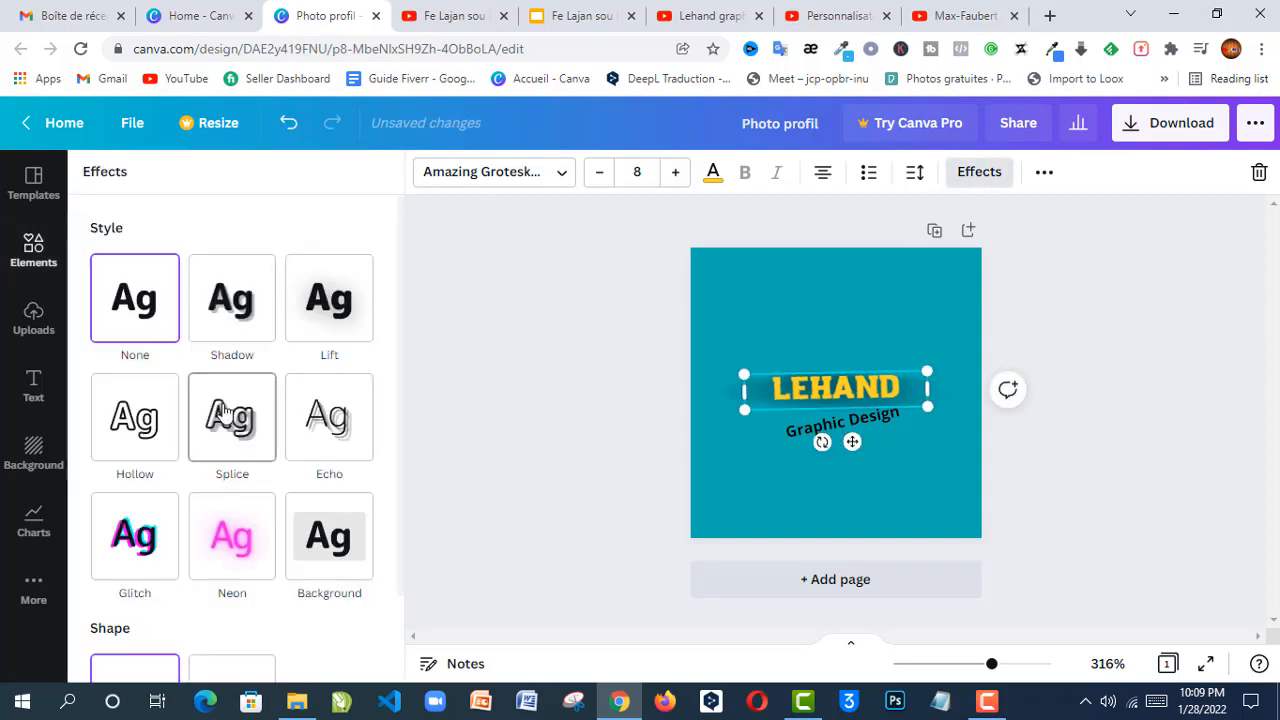
click(236, 537)
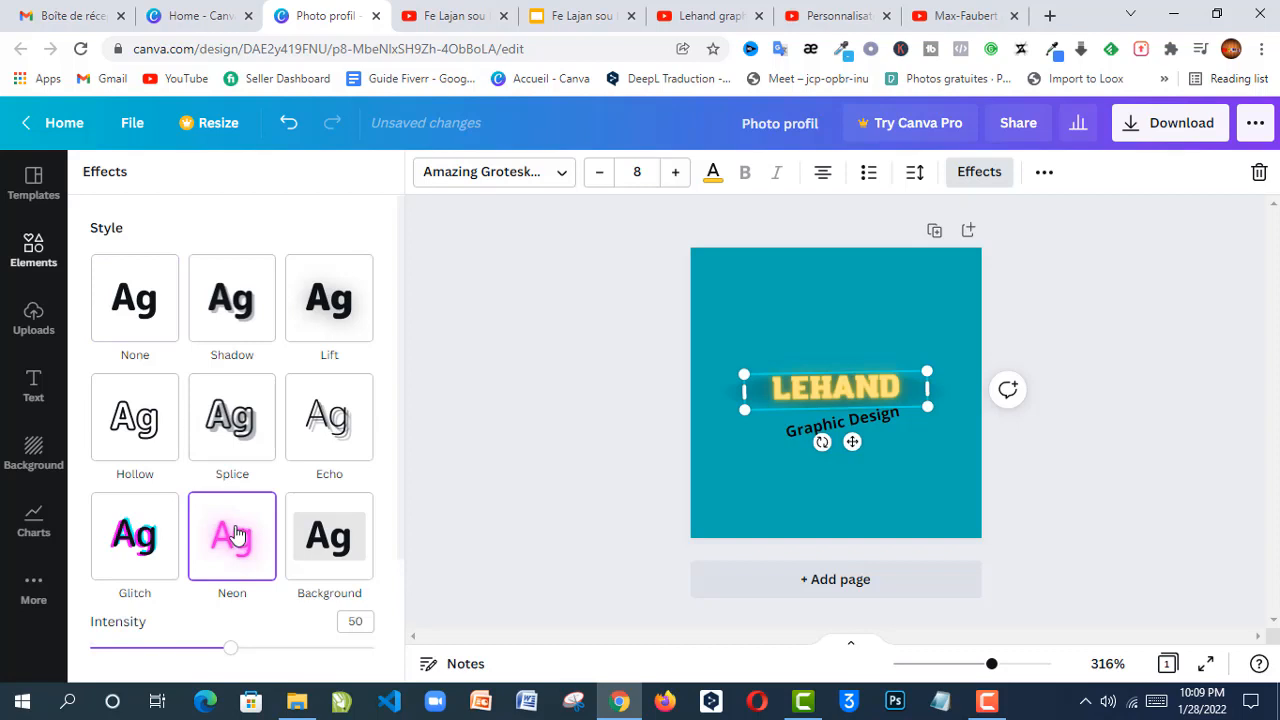
click(149, 443)
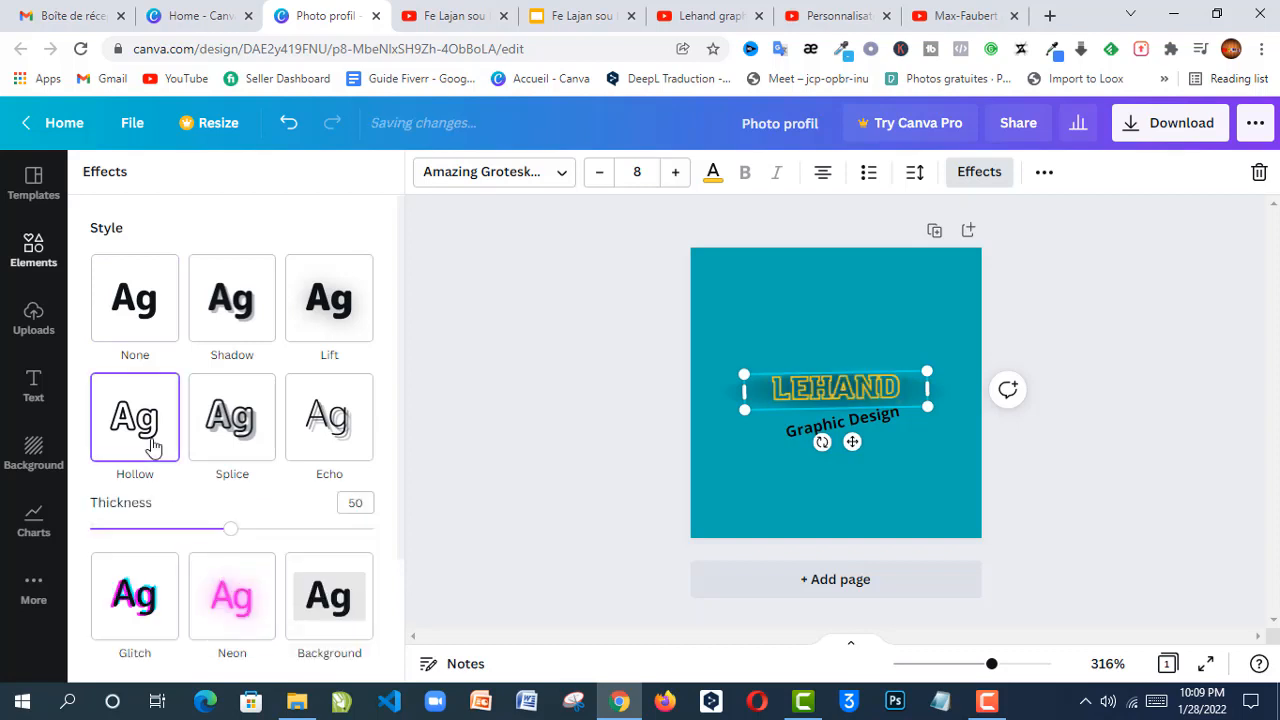
click(237, 326)
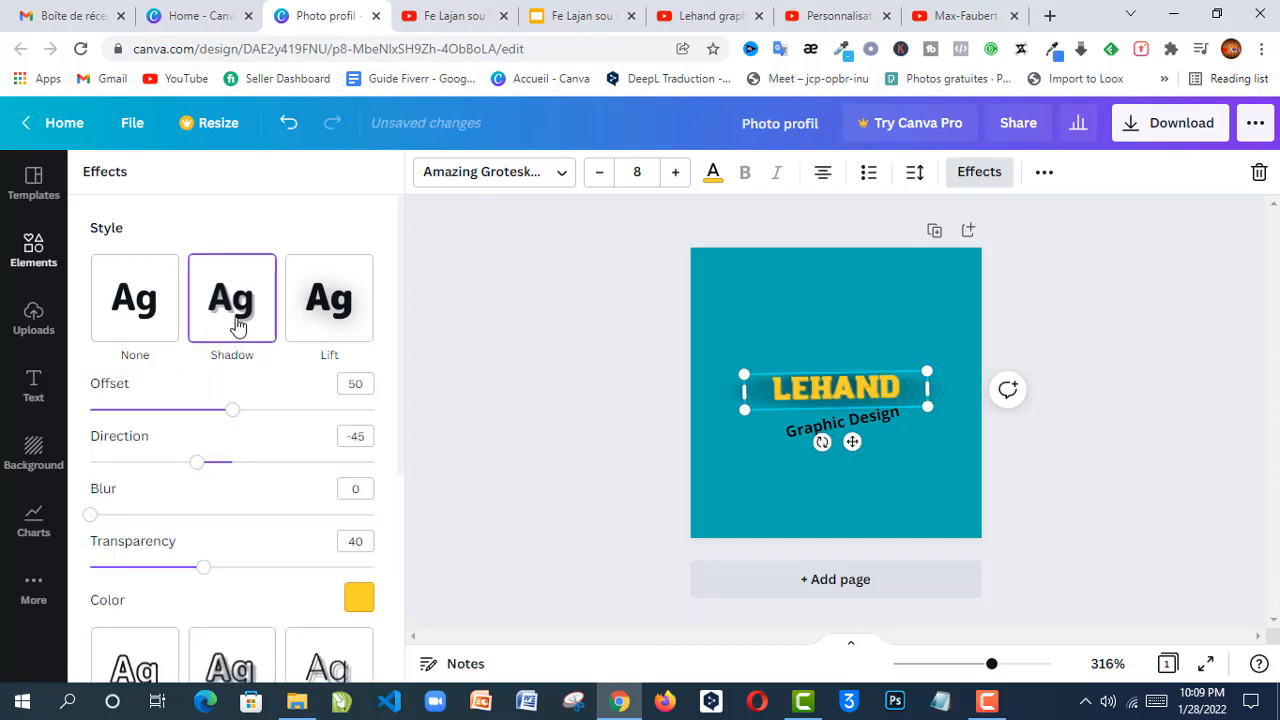
mouse_move(240, 413)
mouse_down()
mouse_move(328, 409)
mouse_move(237, 408)
mouse_up()
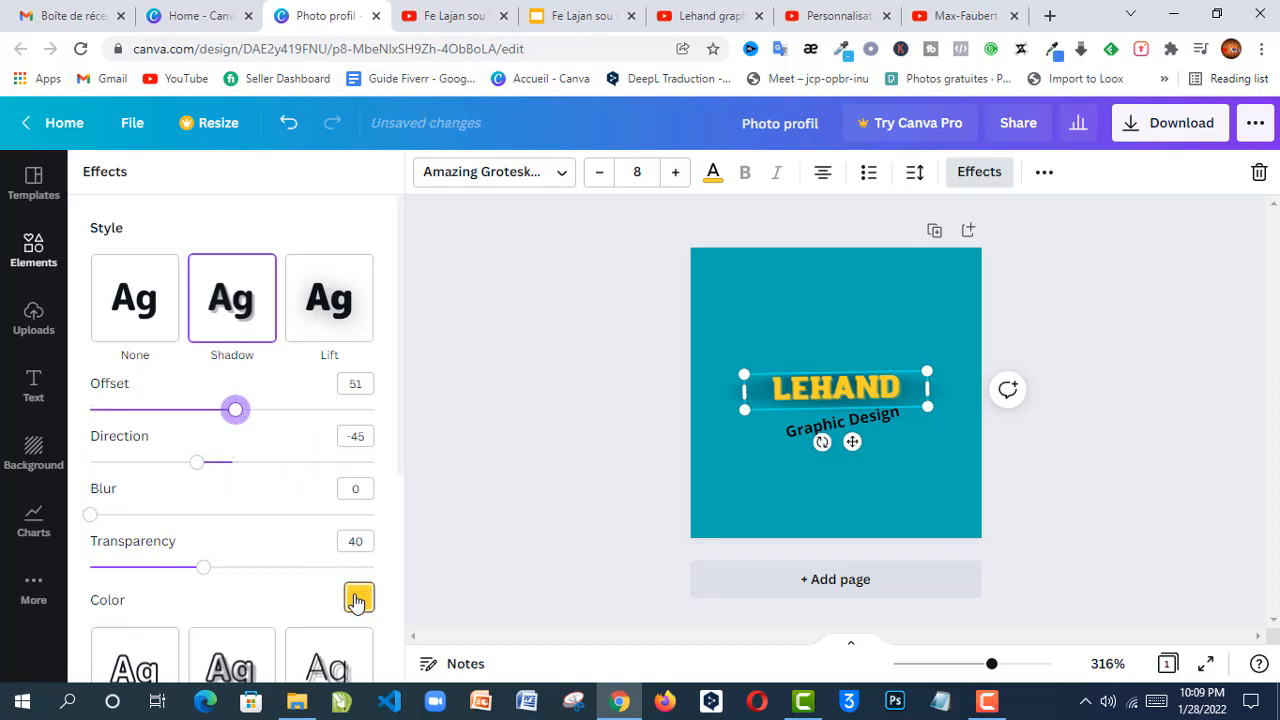
click(359, 596)
click(334, 486)
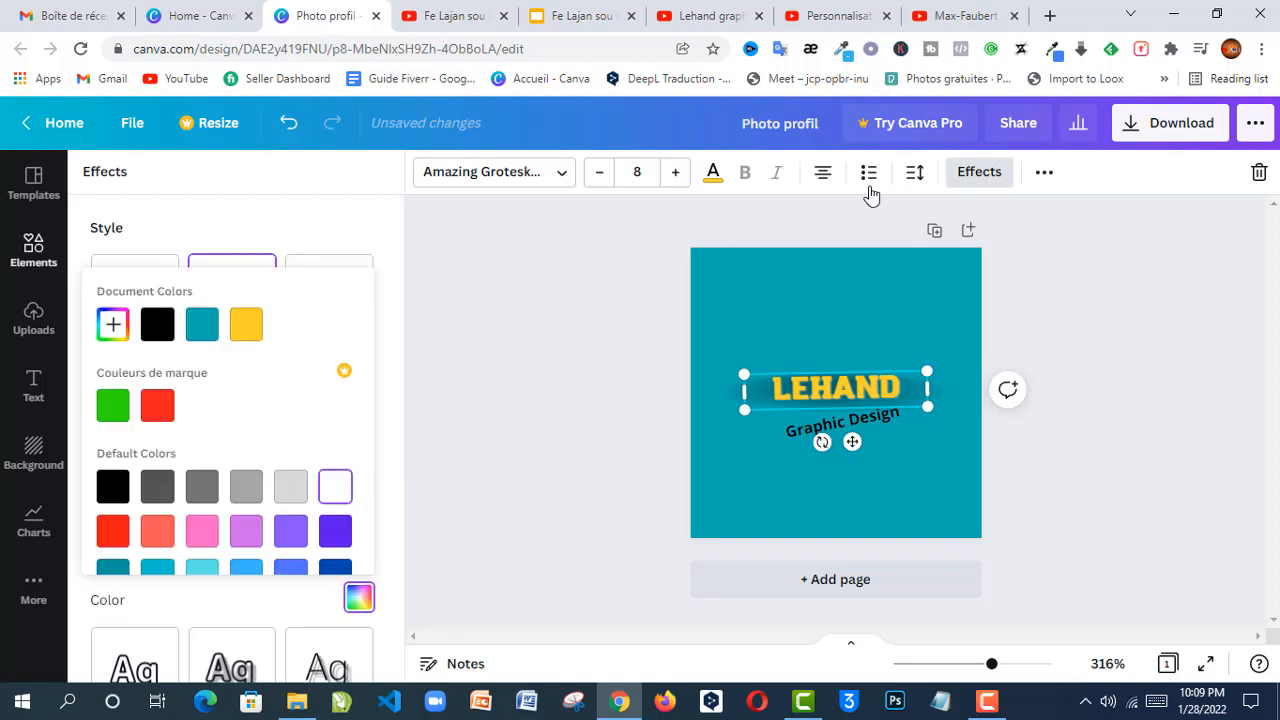
click(977, 174)
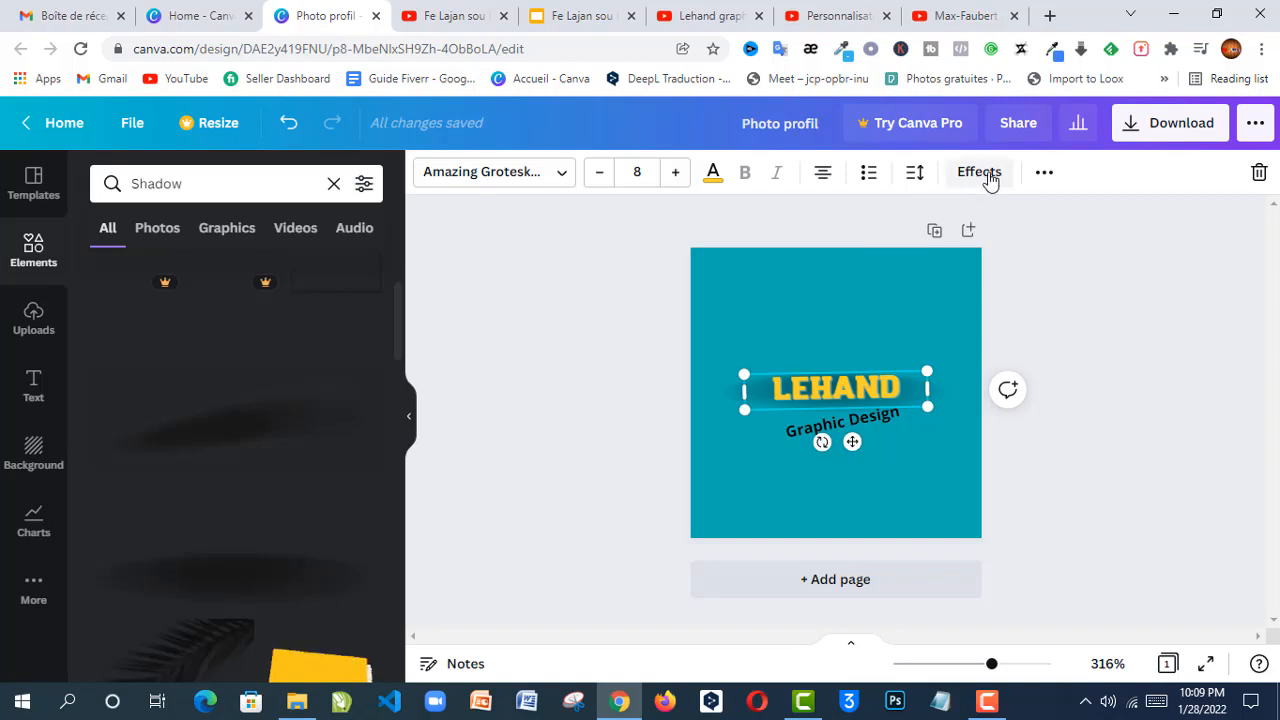
click(978, 174)
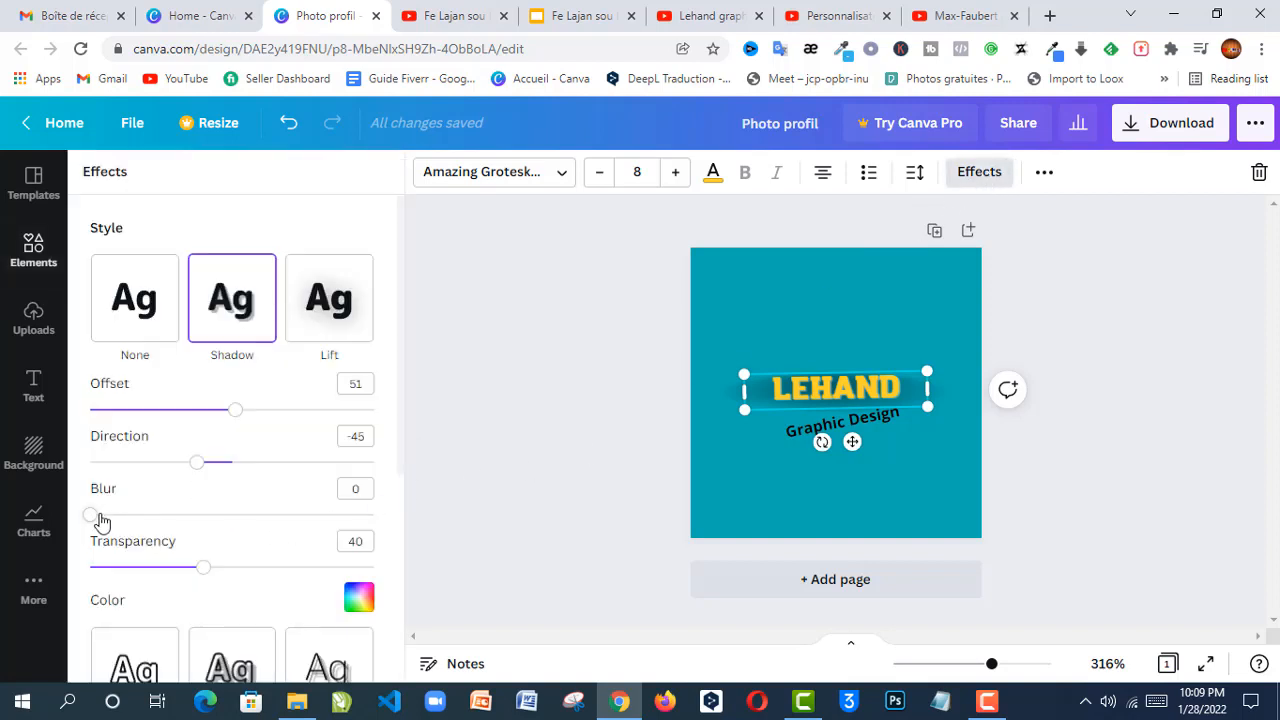
Set the LEHAND shadow's transparency to 95, direction to -180 and blur to 0, and fine-tune its offset
drag(116, 517, 180, 514)
drag(30, 520, 181, 514)
drag(200, 570, 360, 567)
drag(183, 514, 73, 563)
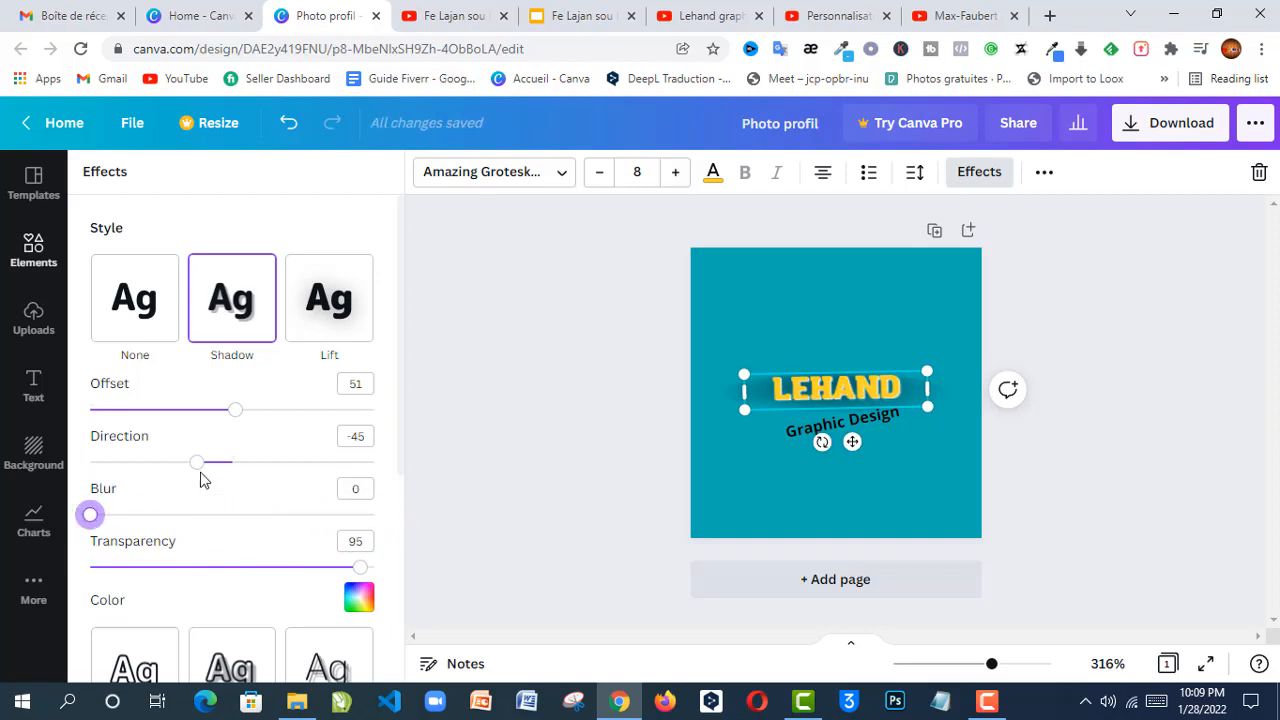
drag(200, 468, 89, 498)
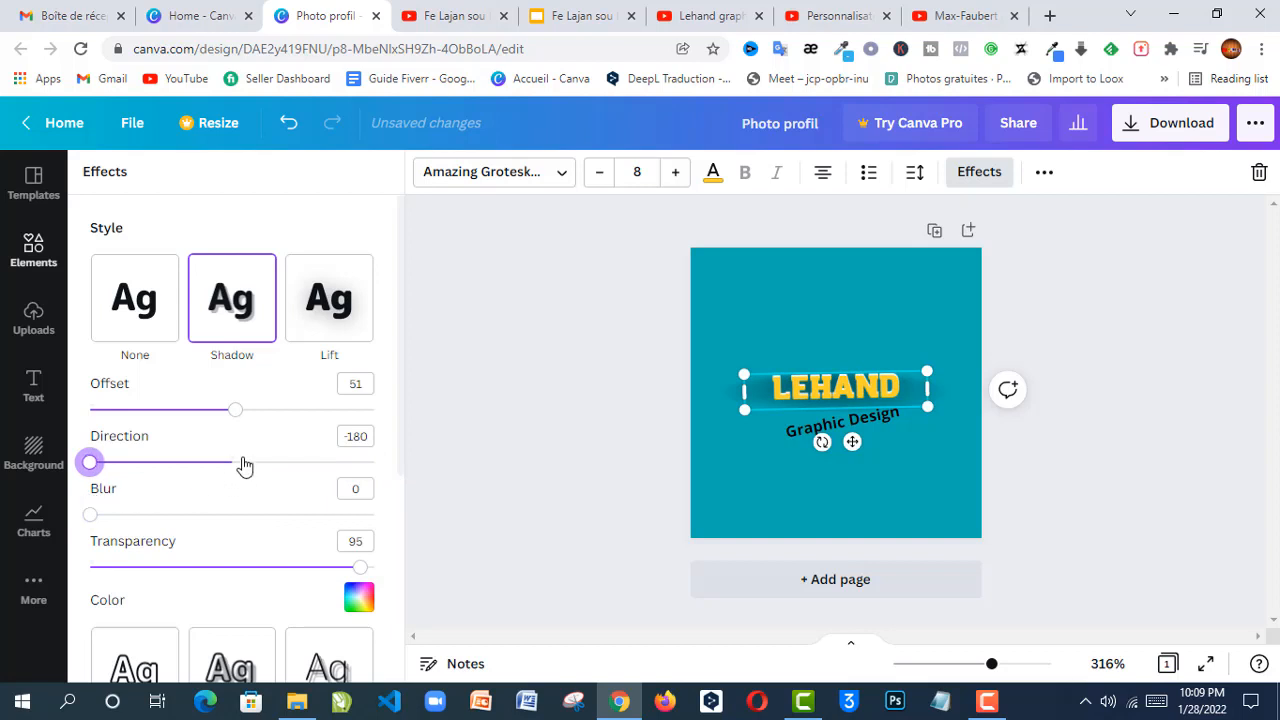
mouse_move(235, 410)
mouse_down()
mouse_move(126, 409)
mouse_move(230, 432)
mouse_up()
click(480, 403)
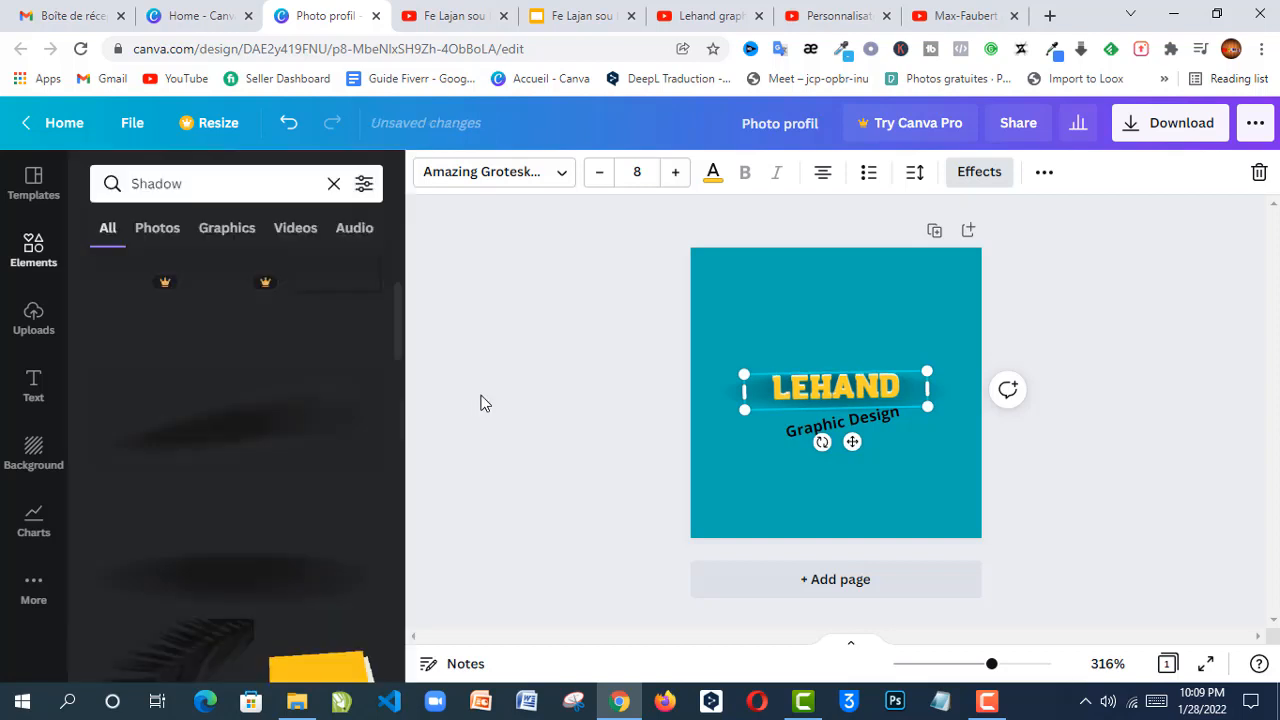
Reposition the Graphic Design text slightly higher and centred under LEHAND, leaving a small gap between them
mouse_move(854, 420)
mouse_down()
mouse_move(832, 416)
mouse_move(847, 417)
mouse_up()
click(1040, 436)
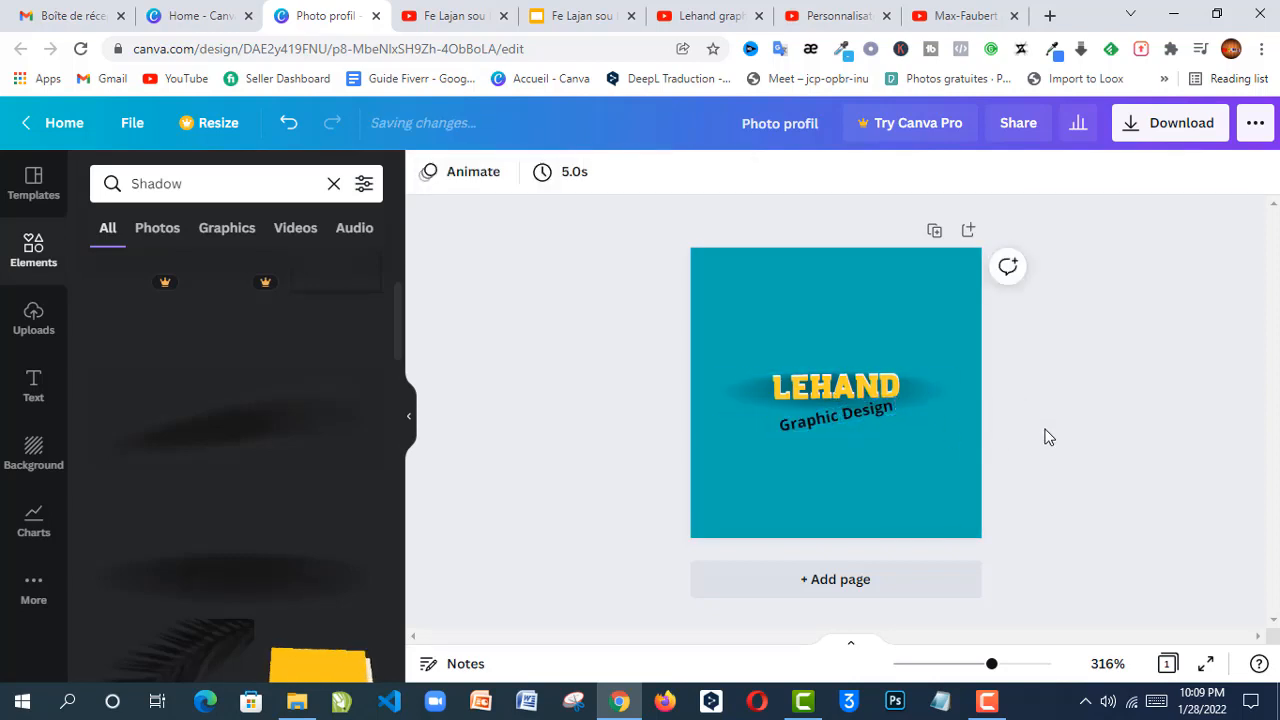
click(830, 426)
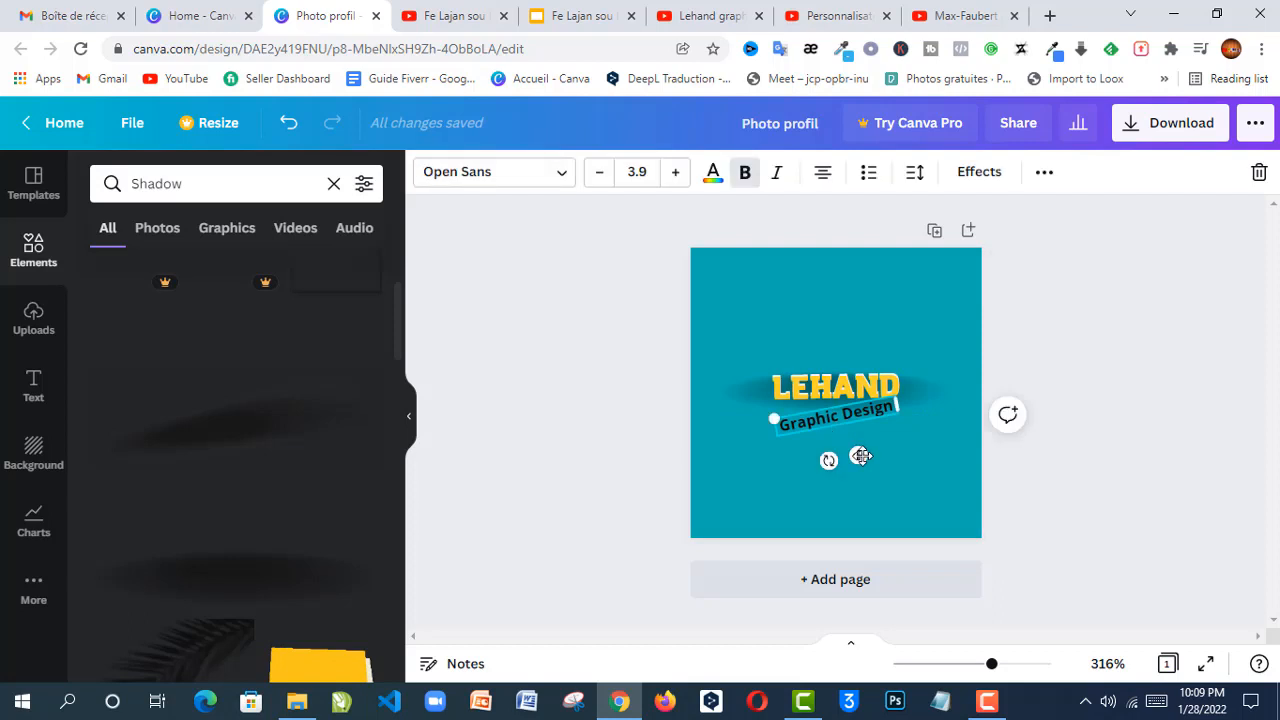
drag(861, 456, 860, 462)
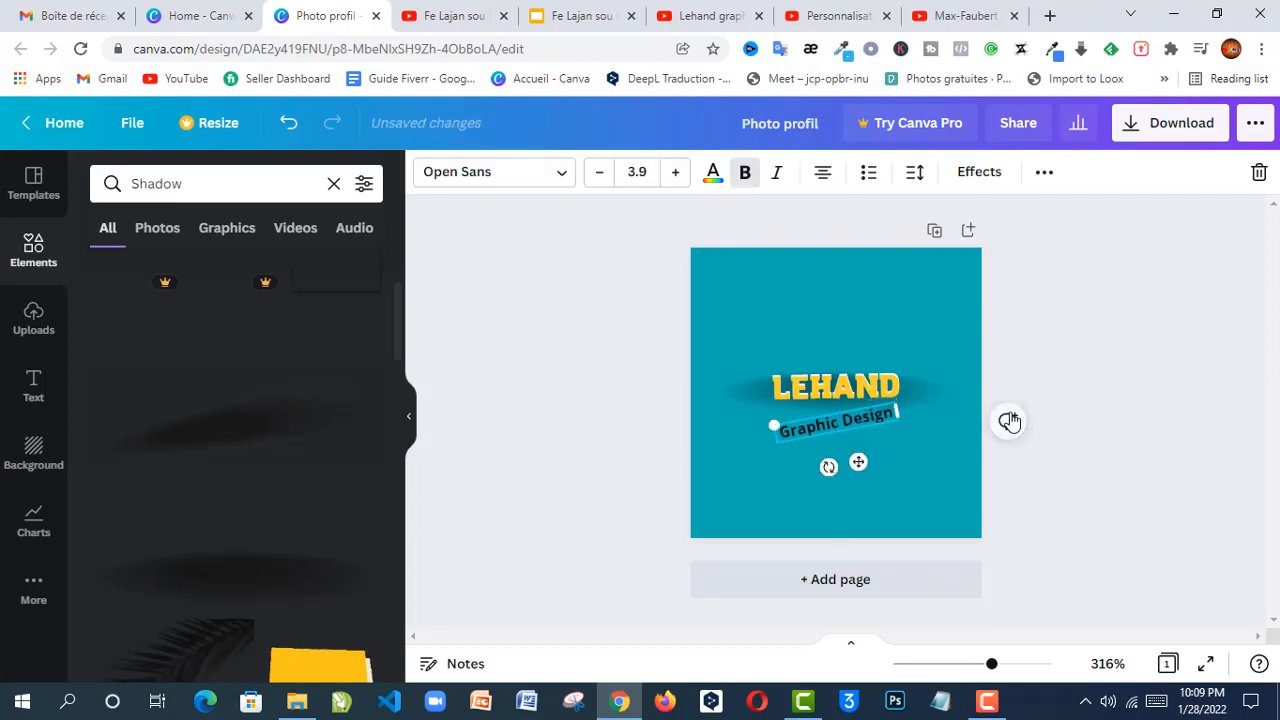
click(1093, 415)
Try the yellow pin graphic from the Shadow results on the design and delete it
drag(393, 296, 398, 500)
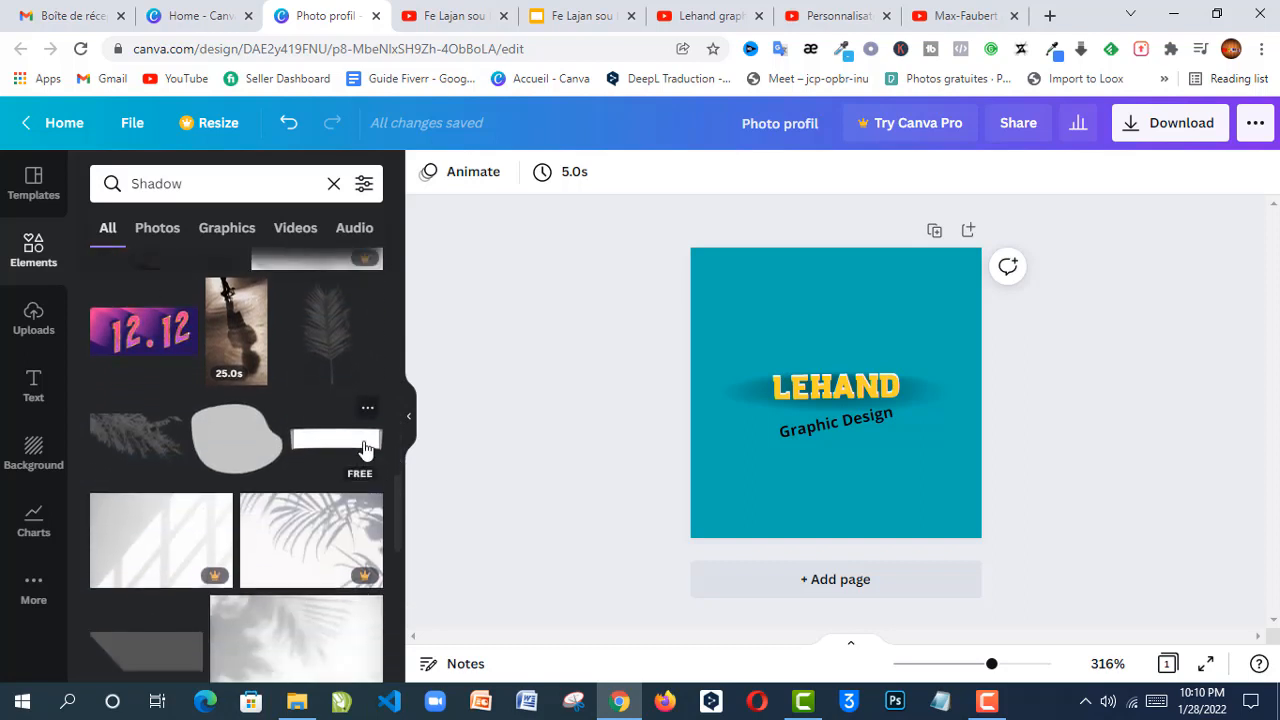
drag(396, 487, 398, 645)
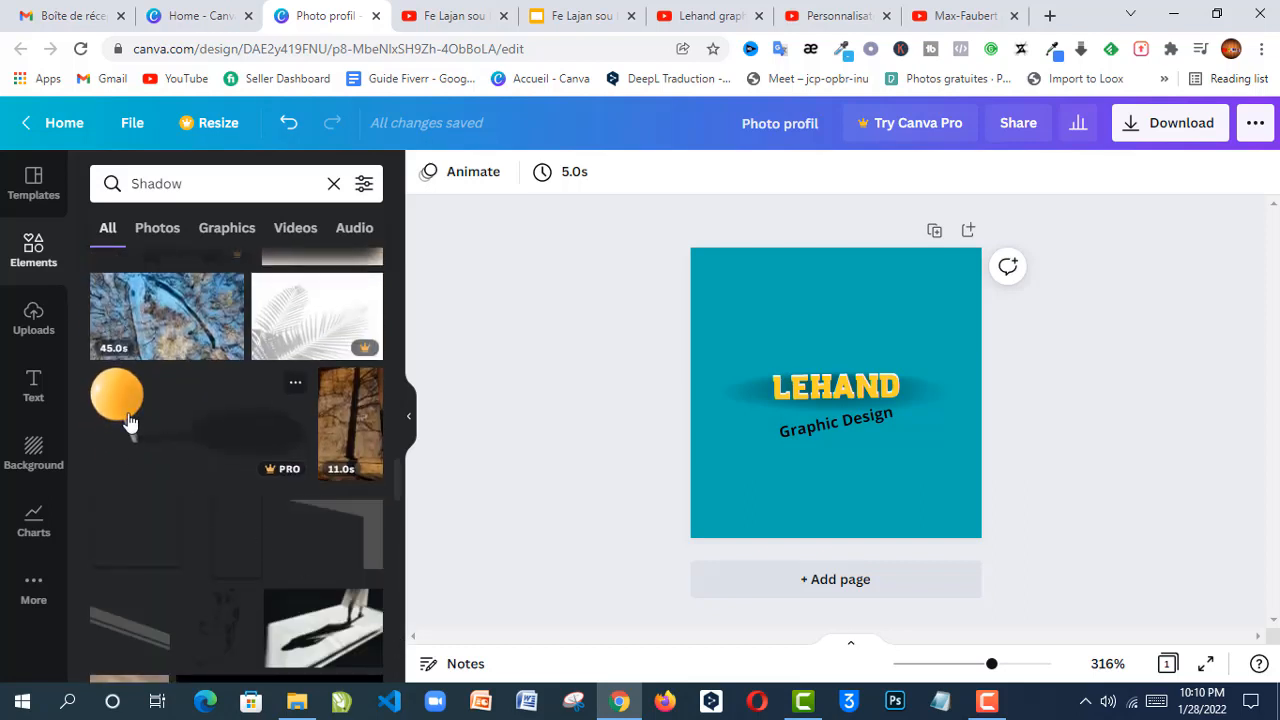
click(778, 445)
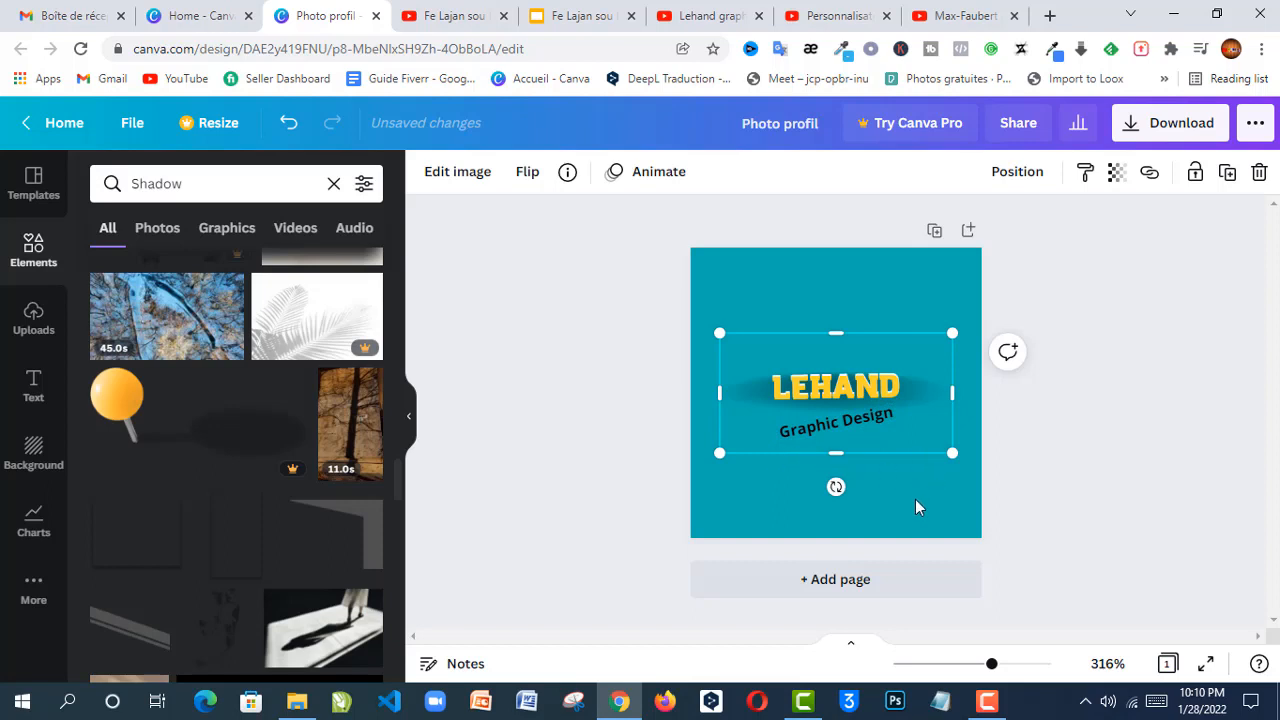
click(1052, 409)
click(742, 352)
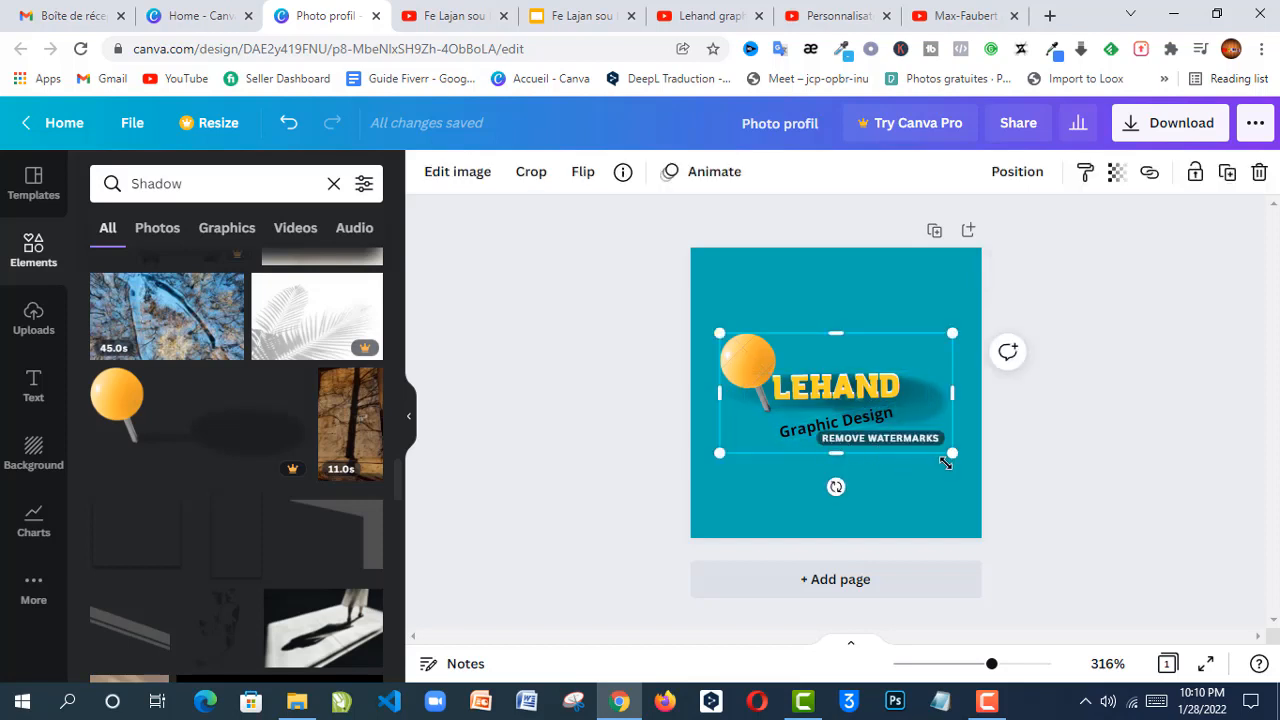
key(Delete)
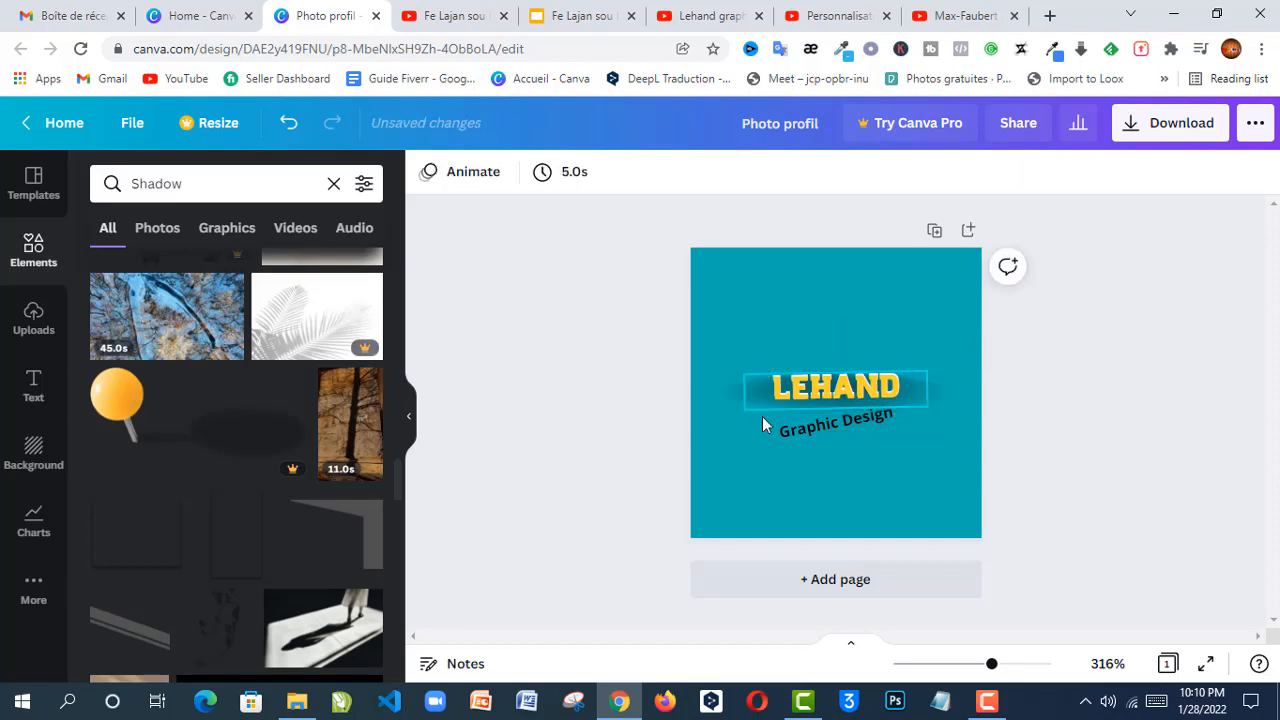
Try the grey plant-branch shadow graphic over the logo text and delete it
drag(397, 466, 399, 525)
scroll(399, 524, down, 1)
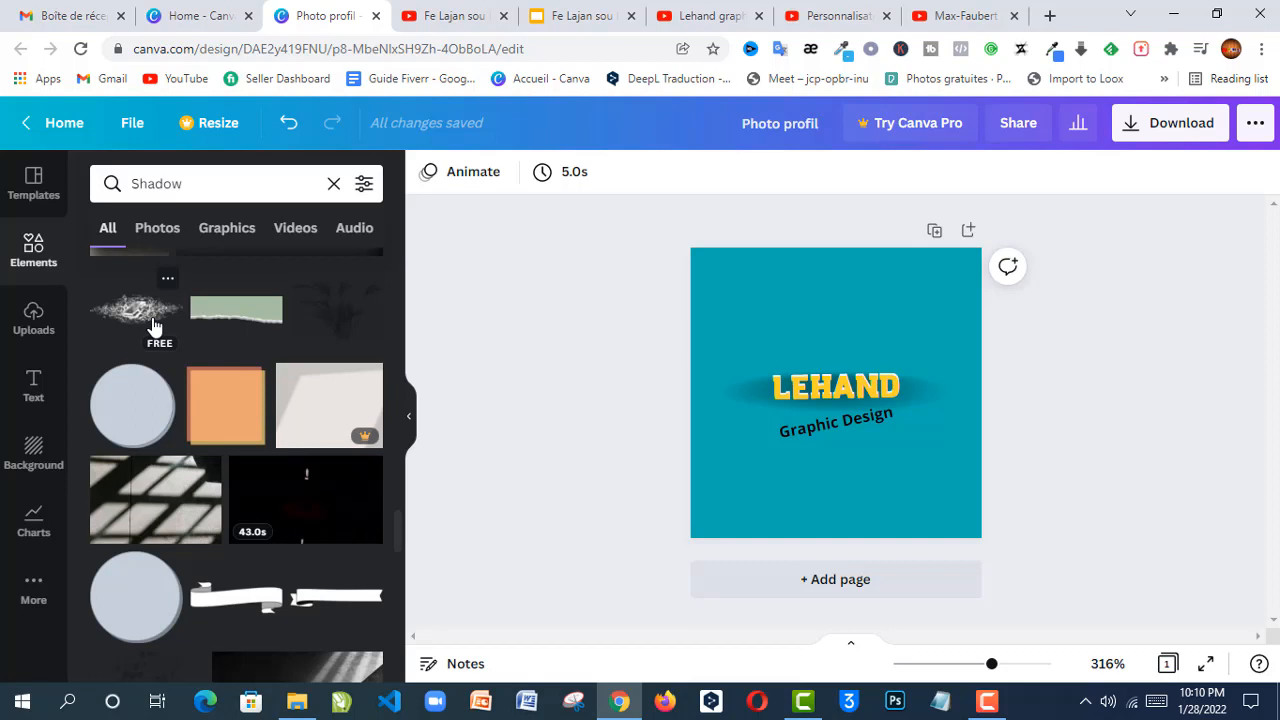
drag(400, 520, 402, 584)
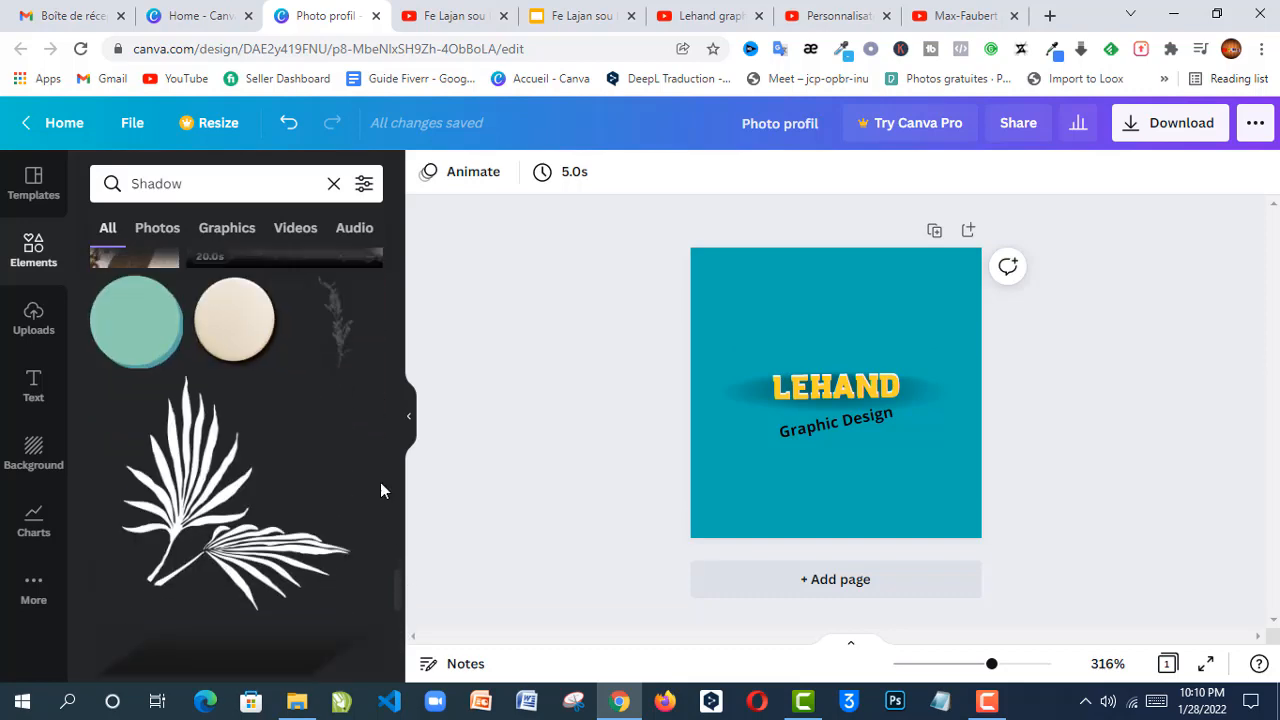
click(346, 350)
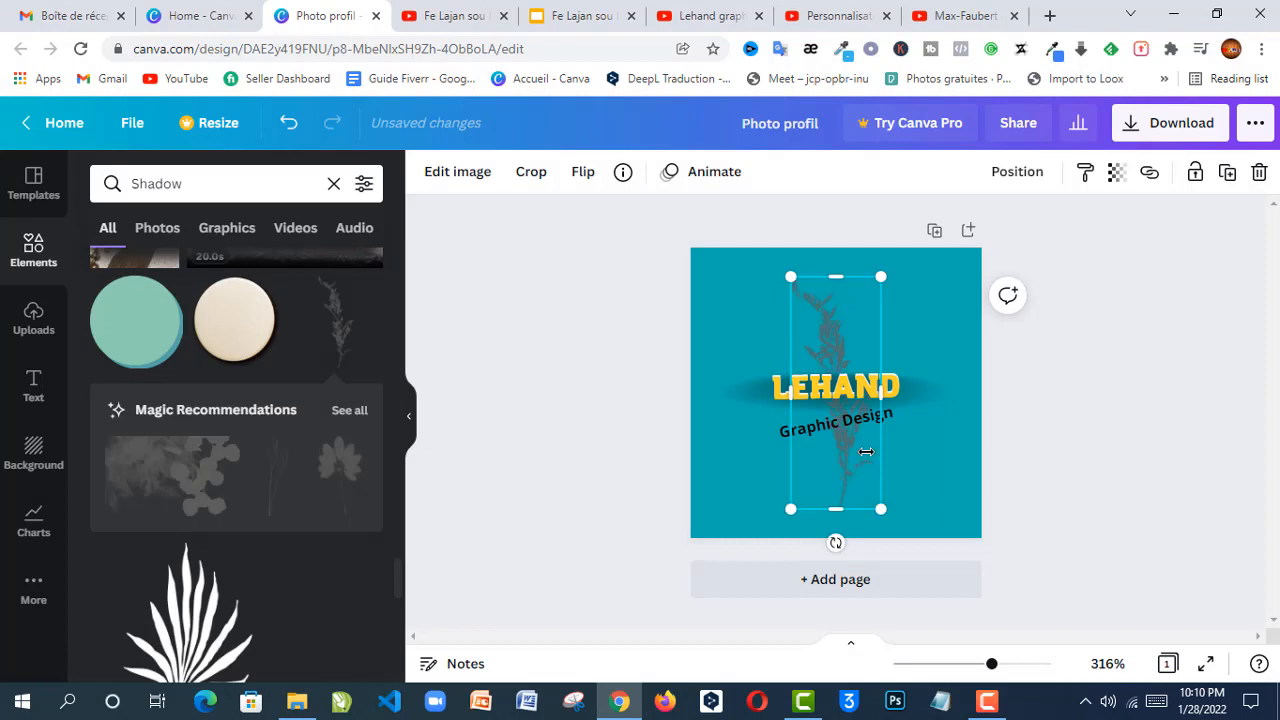
key(Delete)
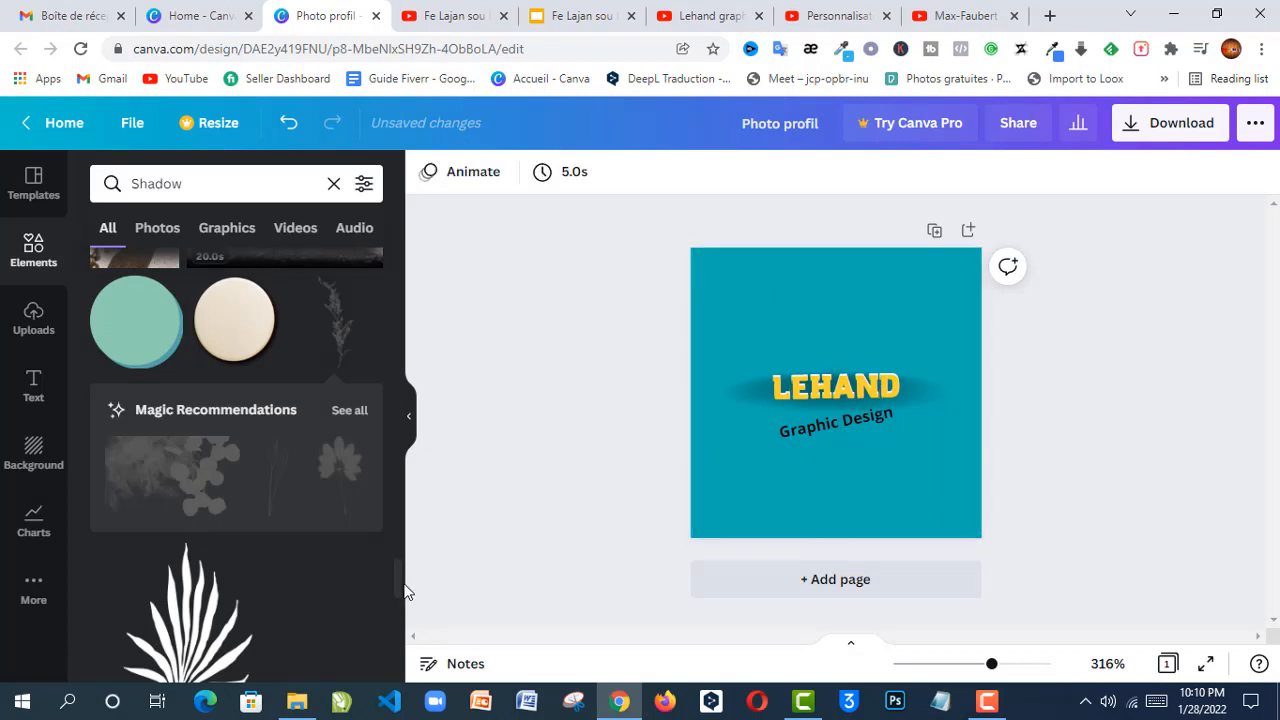
Add the head-and-shoulders person silhouette graphic from the Shadow results to the design
drag(397, 575, 389, 680)
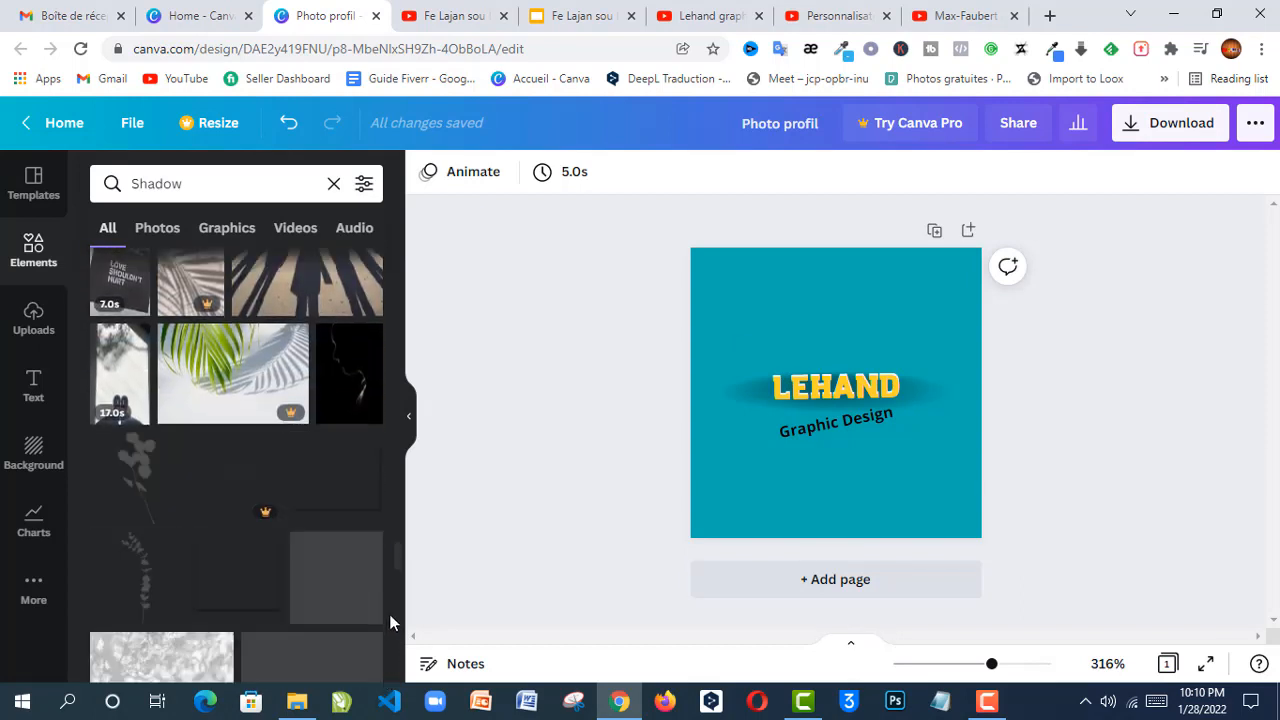
scroll(400, 578, down, 3)
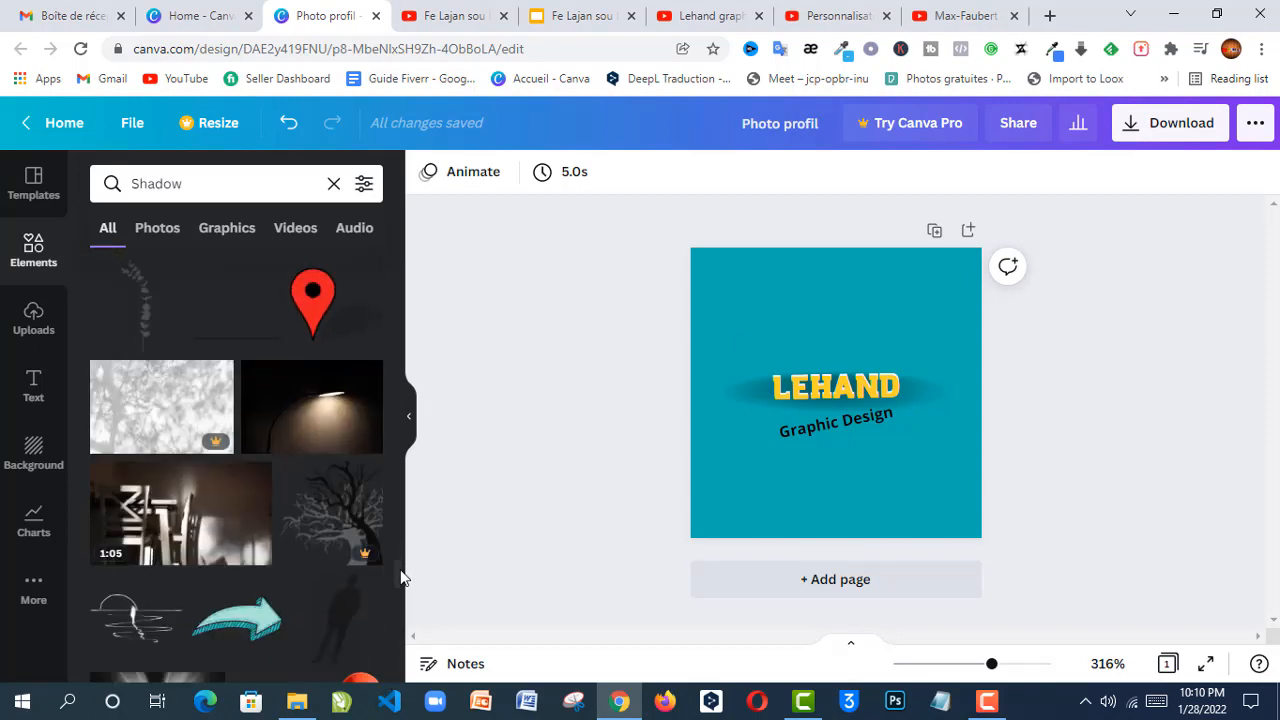
drag(396, 562, 391, 657)
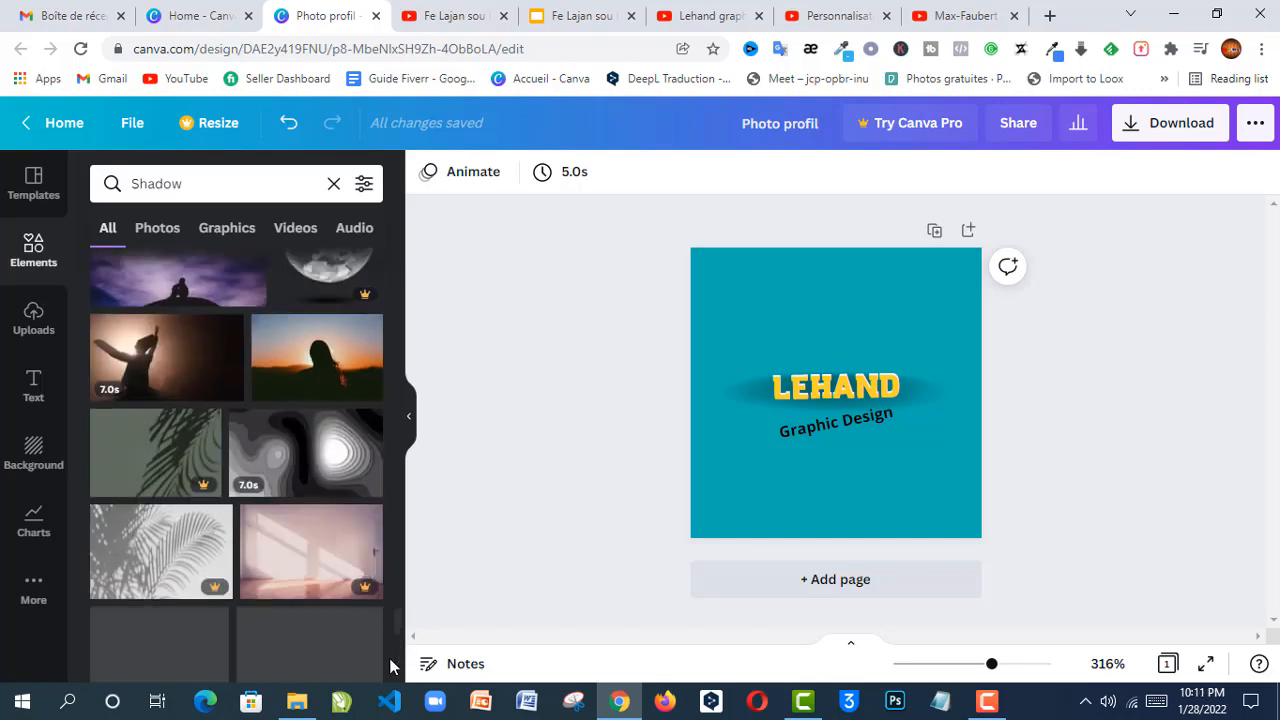
mouse_move(398, 590)
mouse_down()
mouse_move(400, 603)
mouse_move(398, 588)
mouse_up()
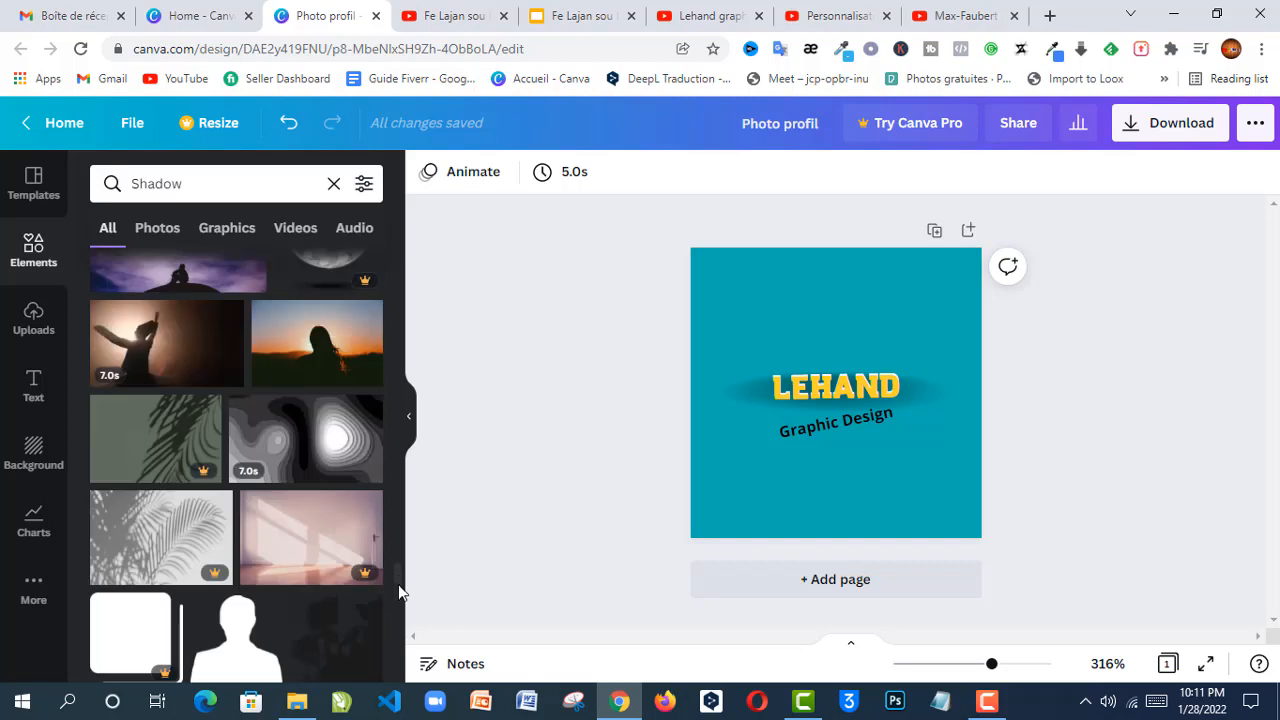
scroll(398, 591, down, 3)
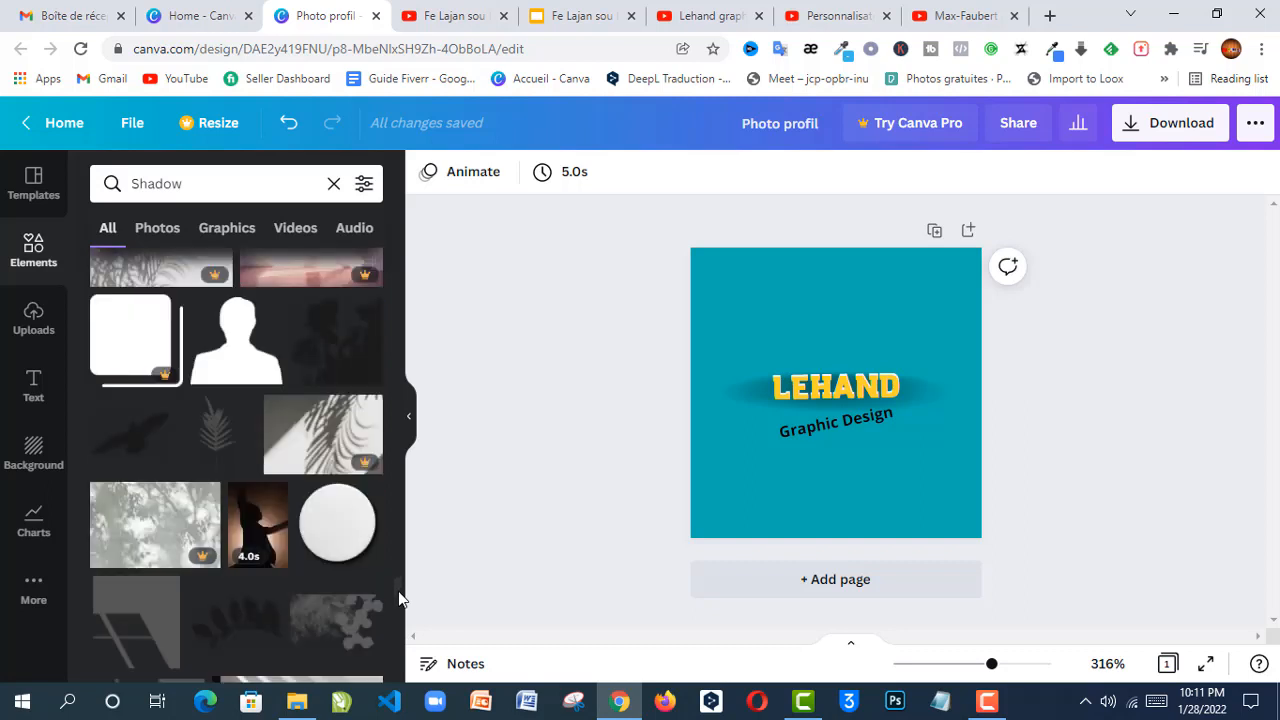
click(222, 350)
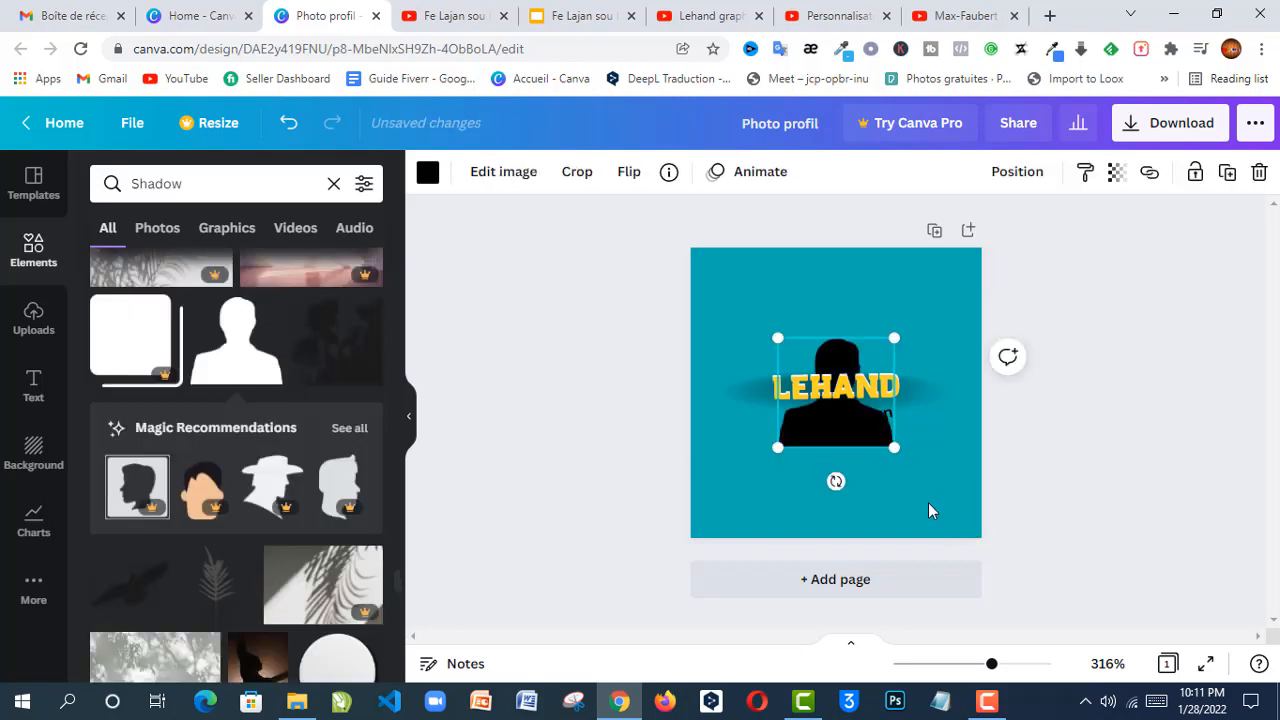
Nudge the Graphic Design text slightly up and to the left beneath LEHAND
click(842, 420)
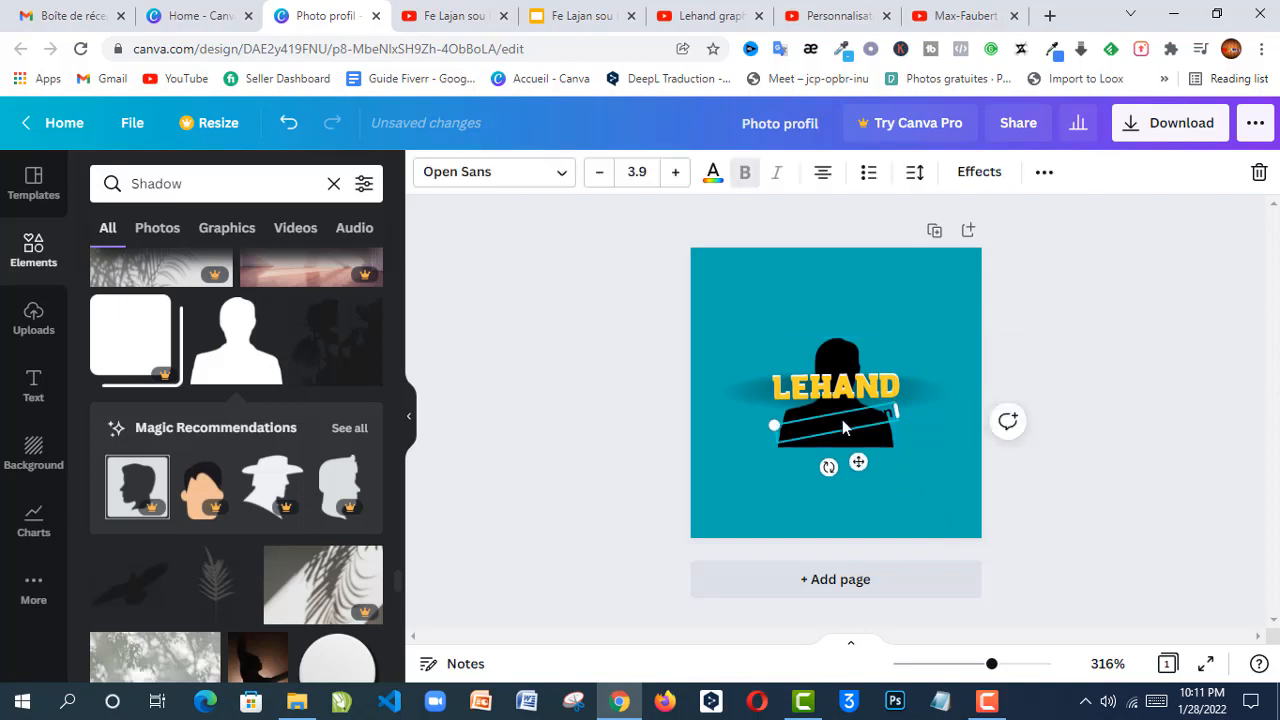
drag(842, 420, 838, 424)
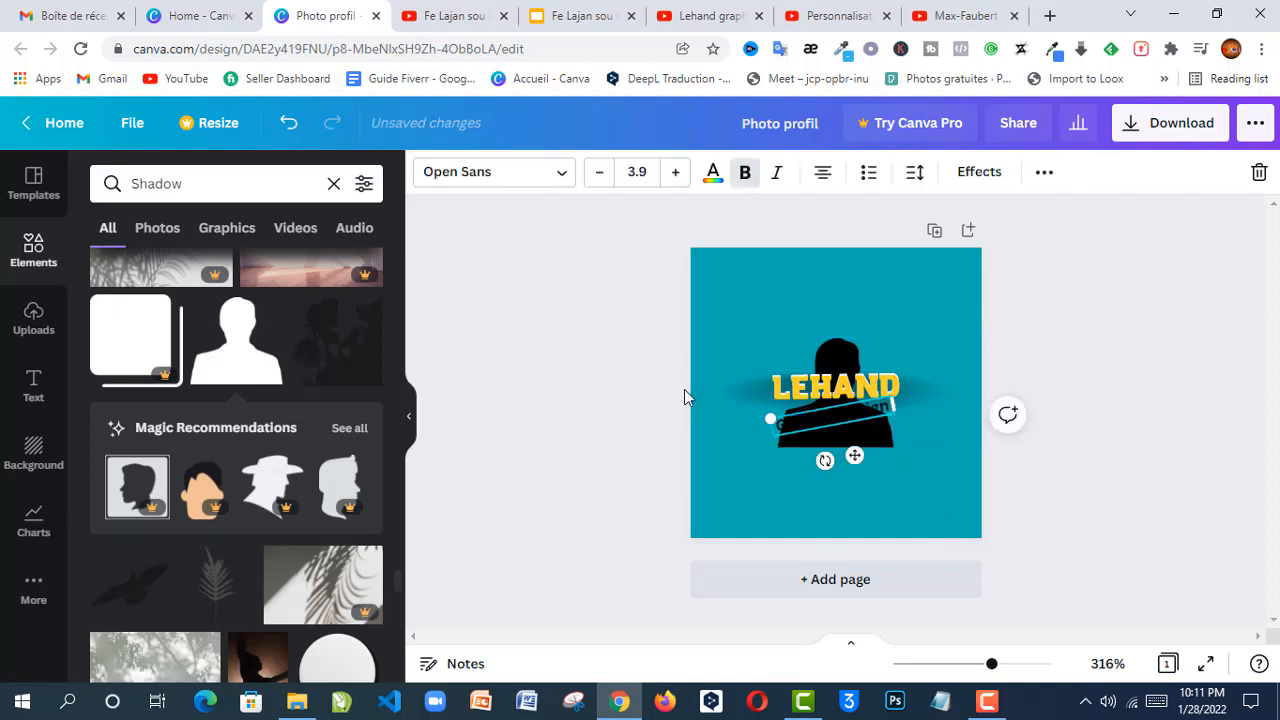
Shrink the person silhouette to less than a third of its size and place it centred just above LEHAND
click(868, 362)
drag(894, 337, 834, 437)
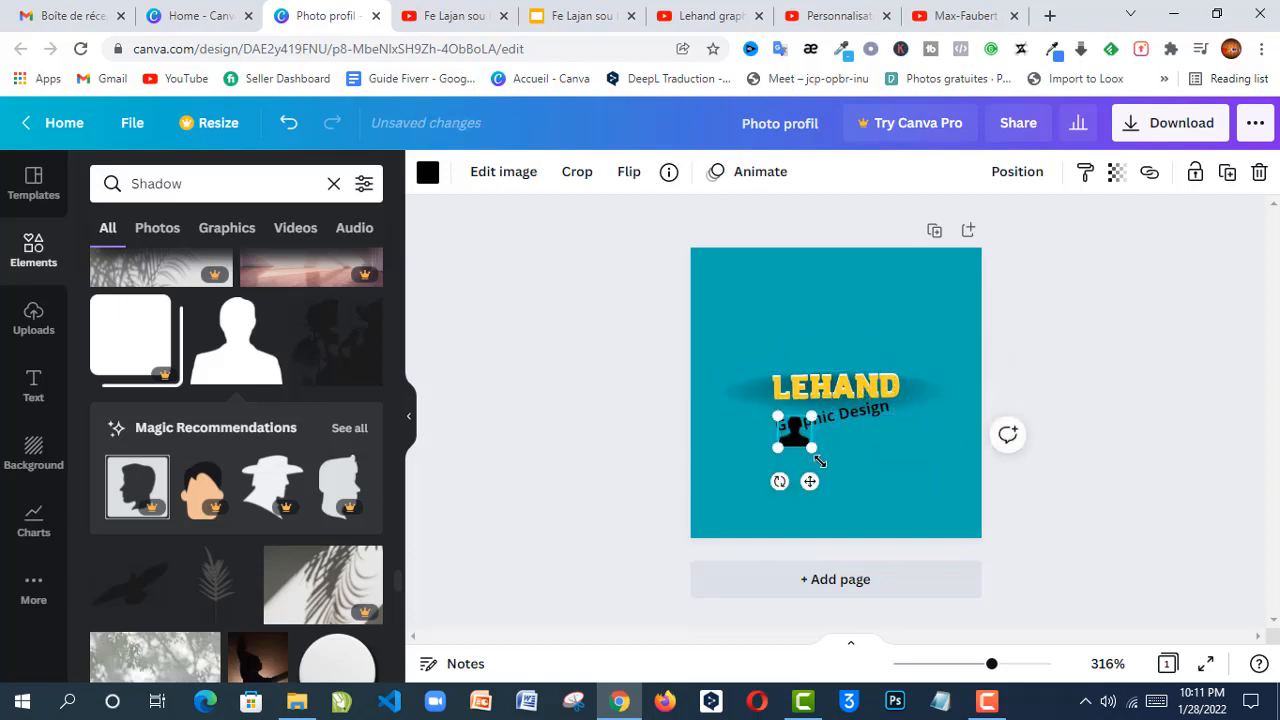
drag(810, 484, 913, 411)
click(820, 351)
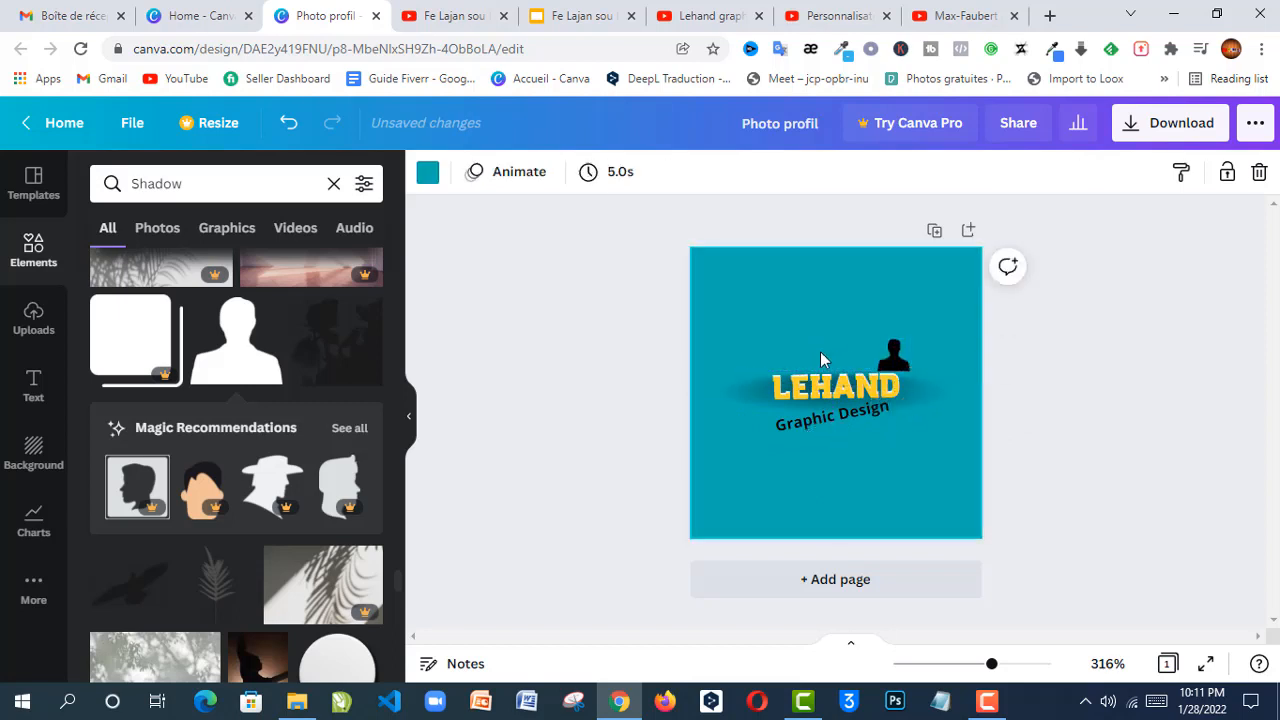
click(890, 348)
drag(893, 355, 824, 351)
click(646, 357)
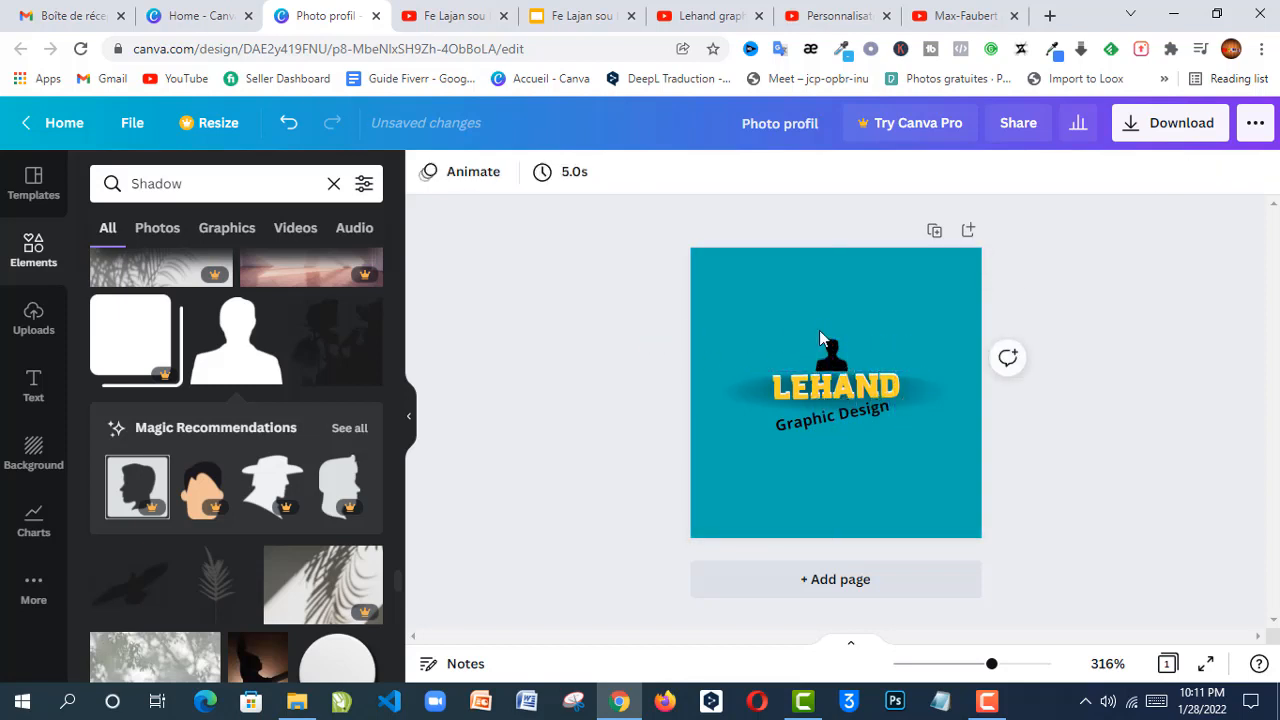
Try the person silhouette above LEHAND in white and delete it from the design
click(835, 351)
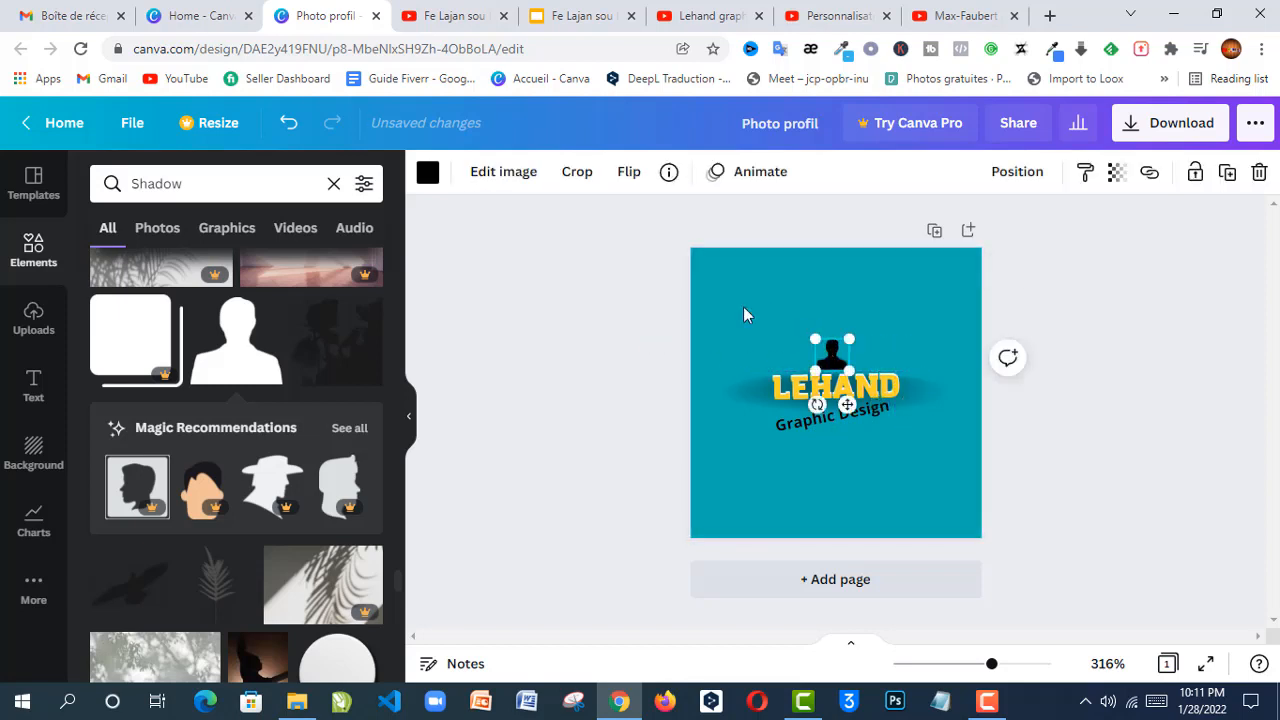
click(428, 172)
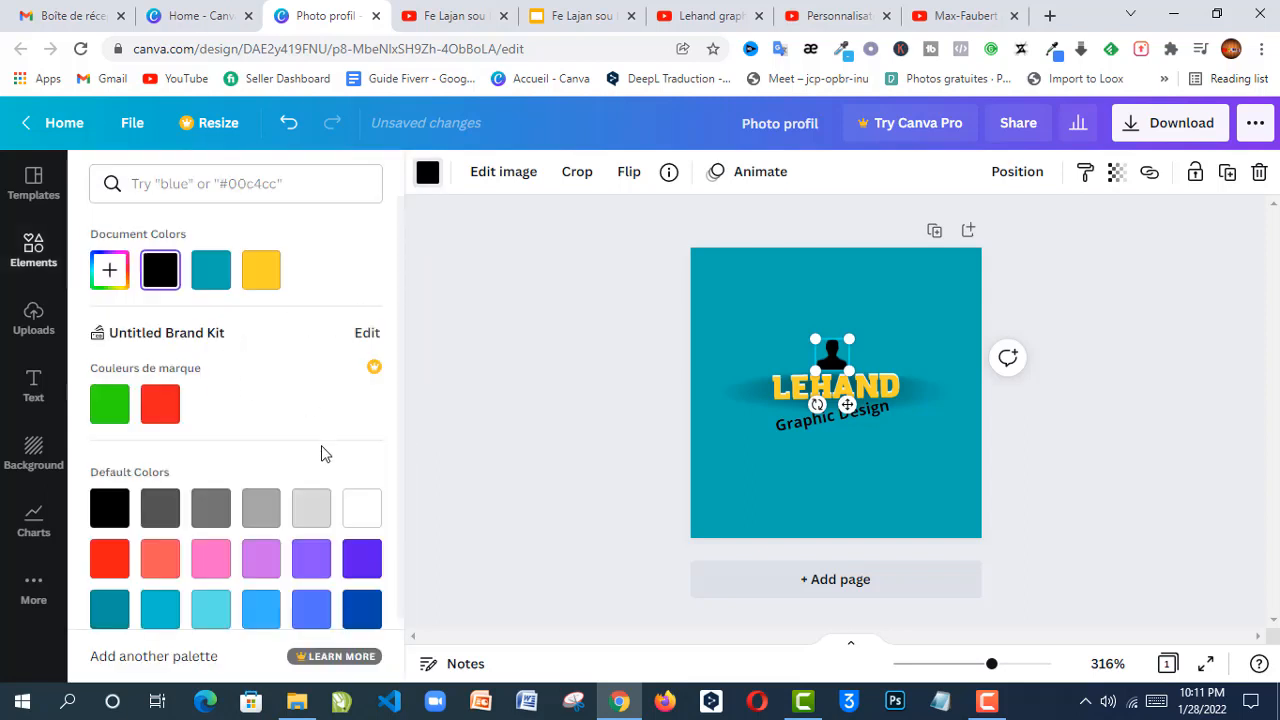
click(361, 508)
click(1112, 419)
click(1112, 420)
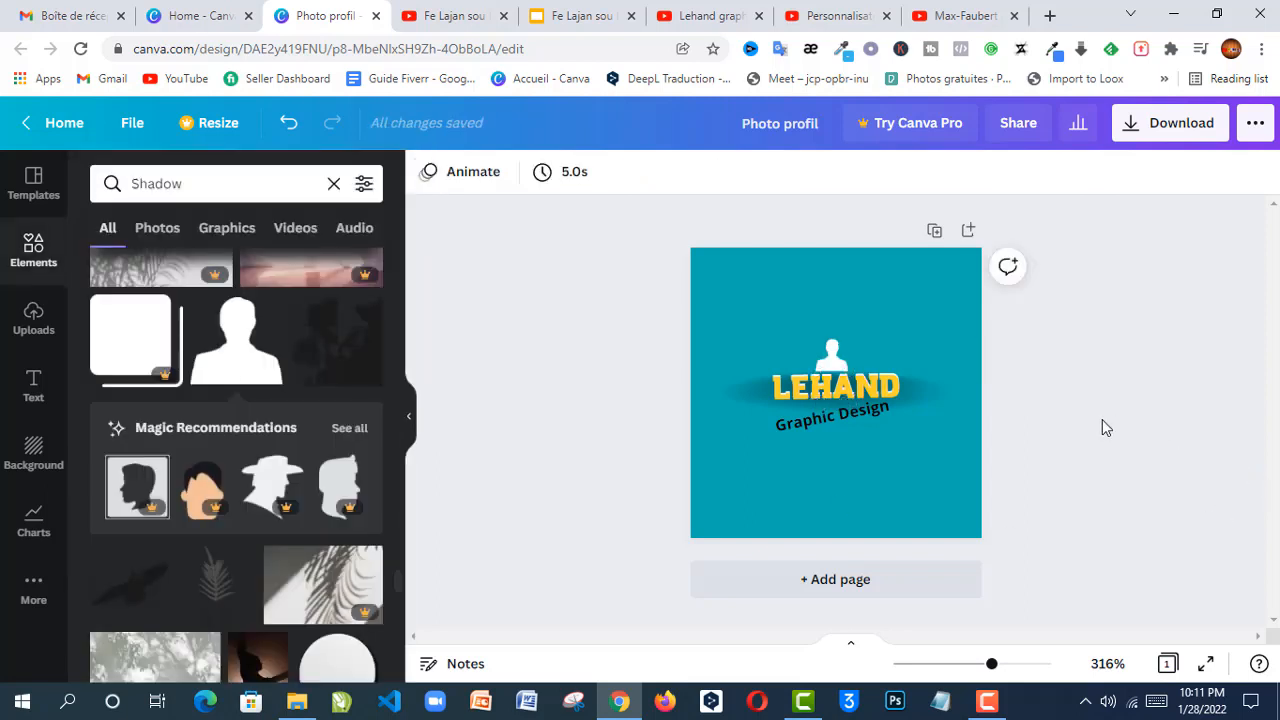
click(822, 355)
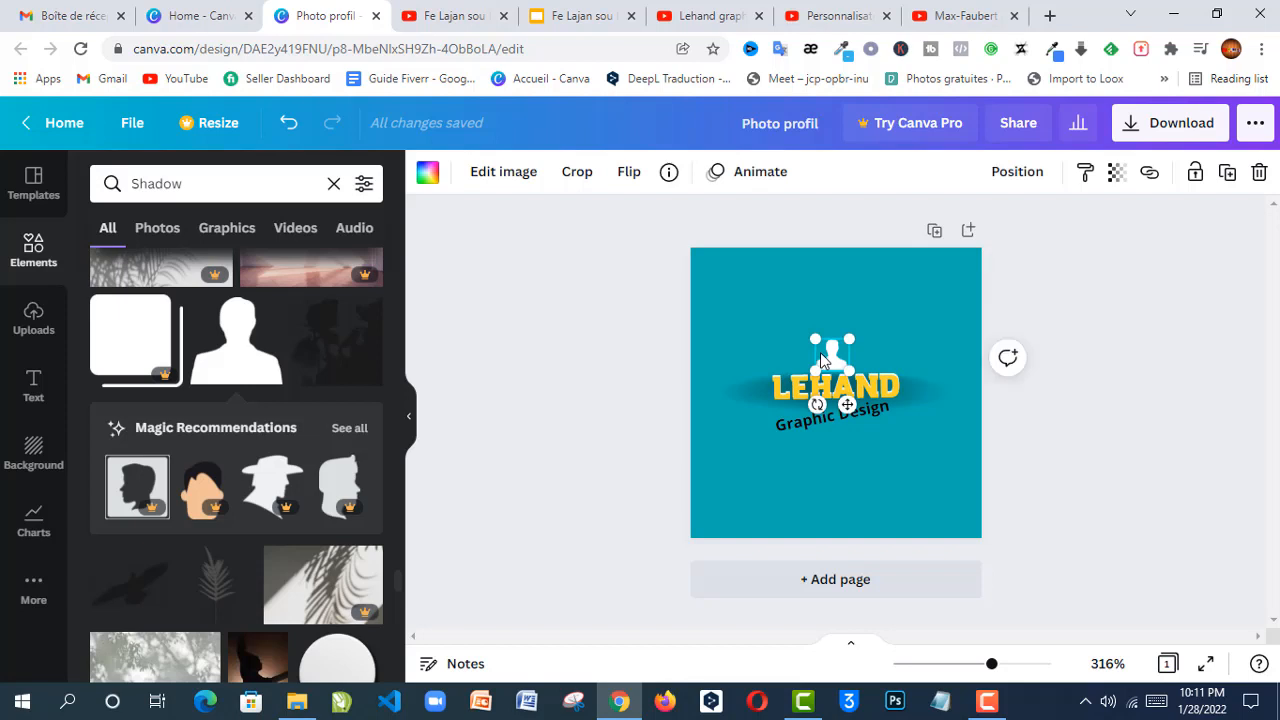
key(Delete)
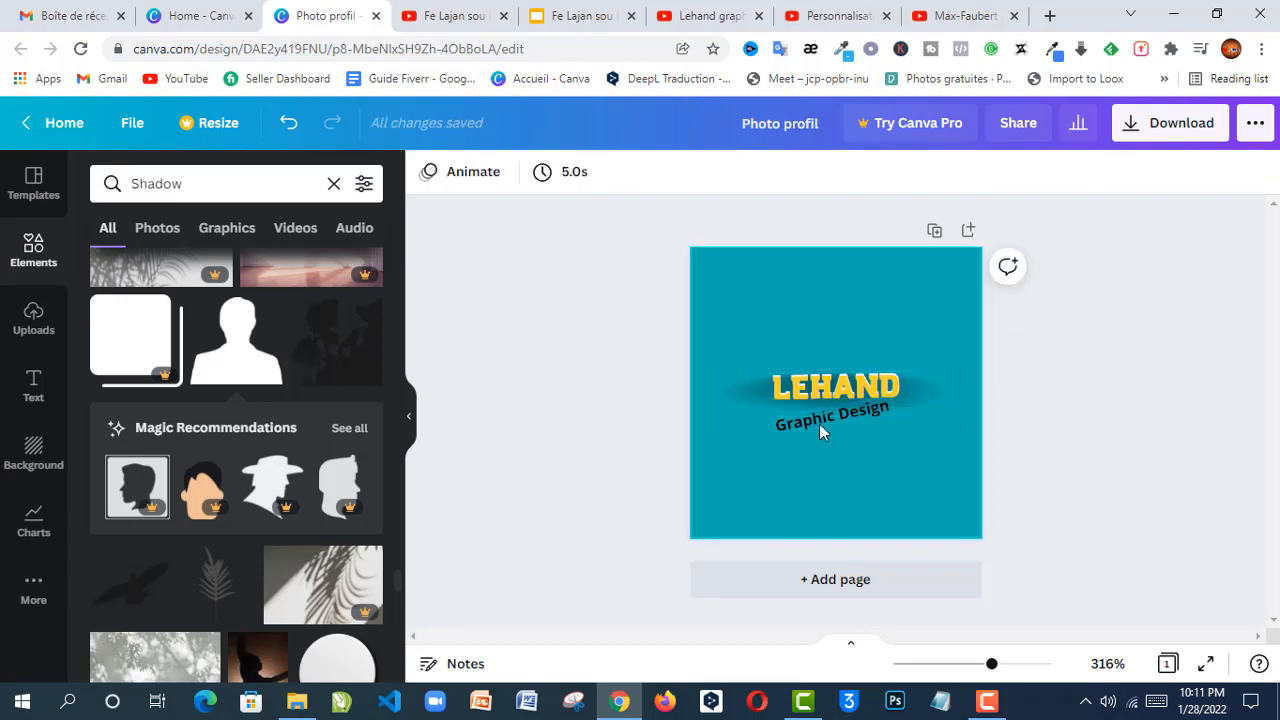
Download the finished profile photo design as a PNG at 98 × 98 px
click(1168, 128)
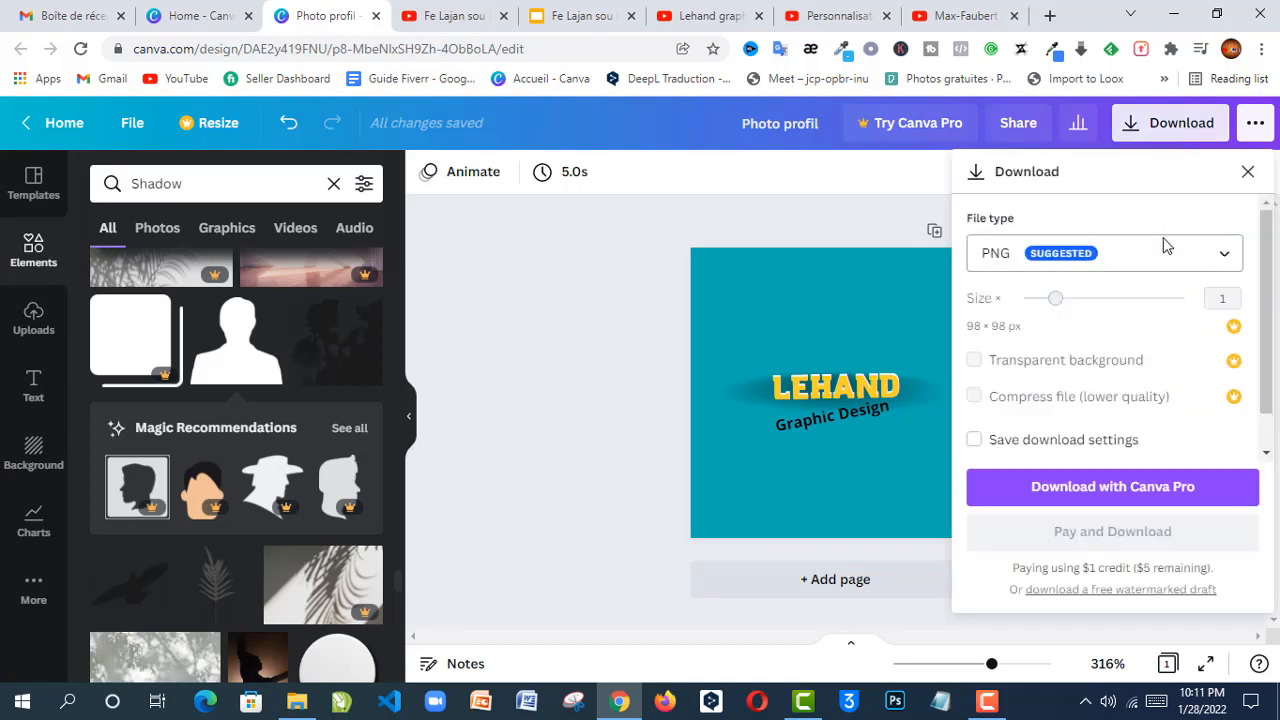
click(1221, 489)
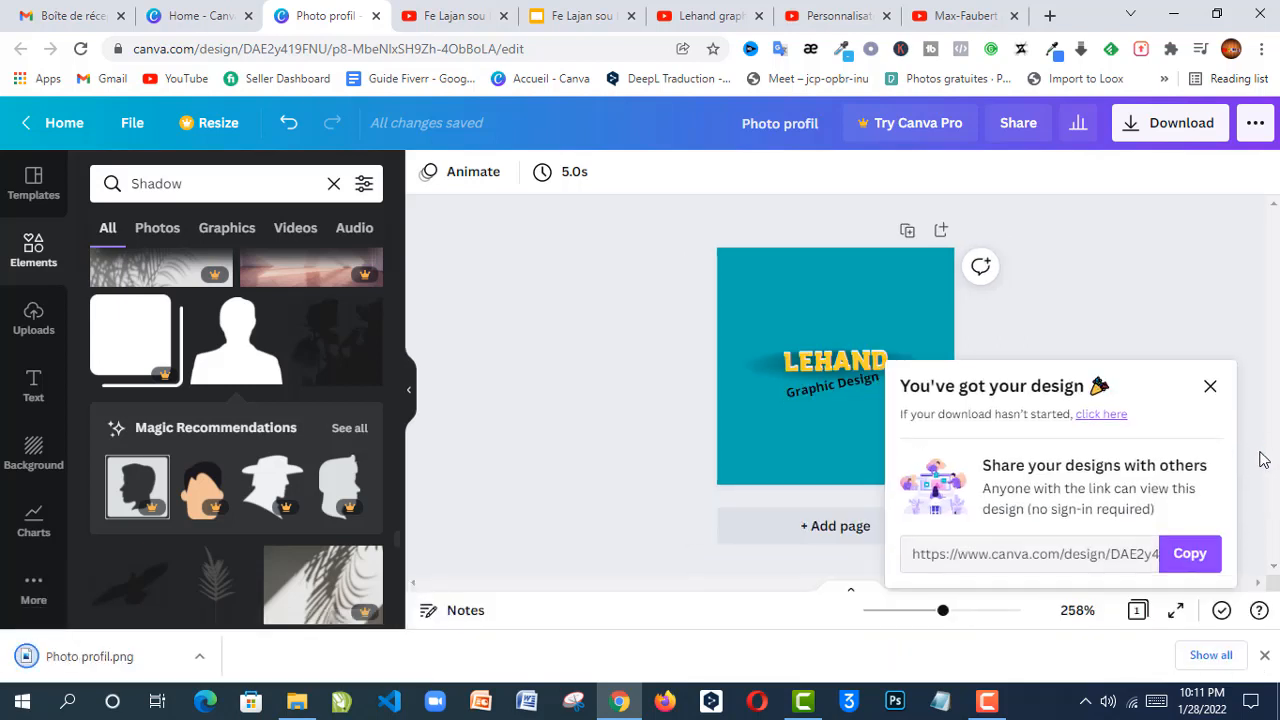
click(864, 8)
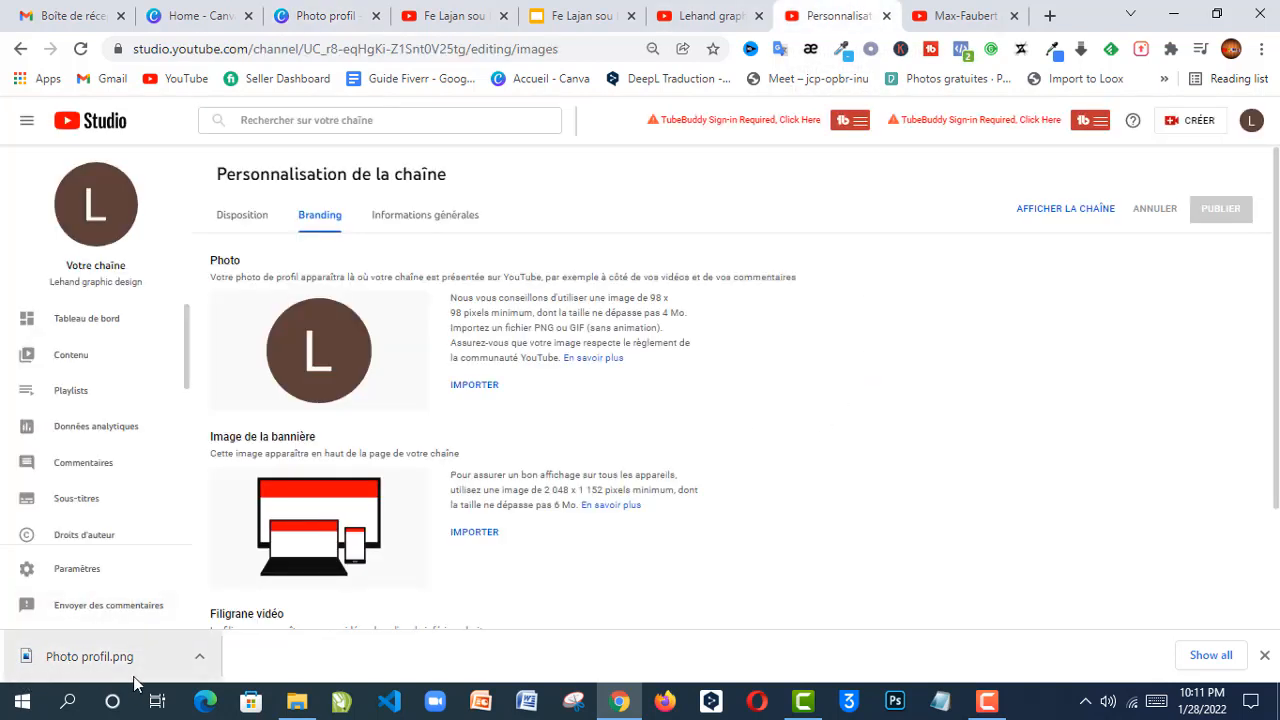
click(478, 386)
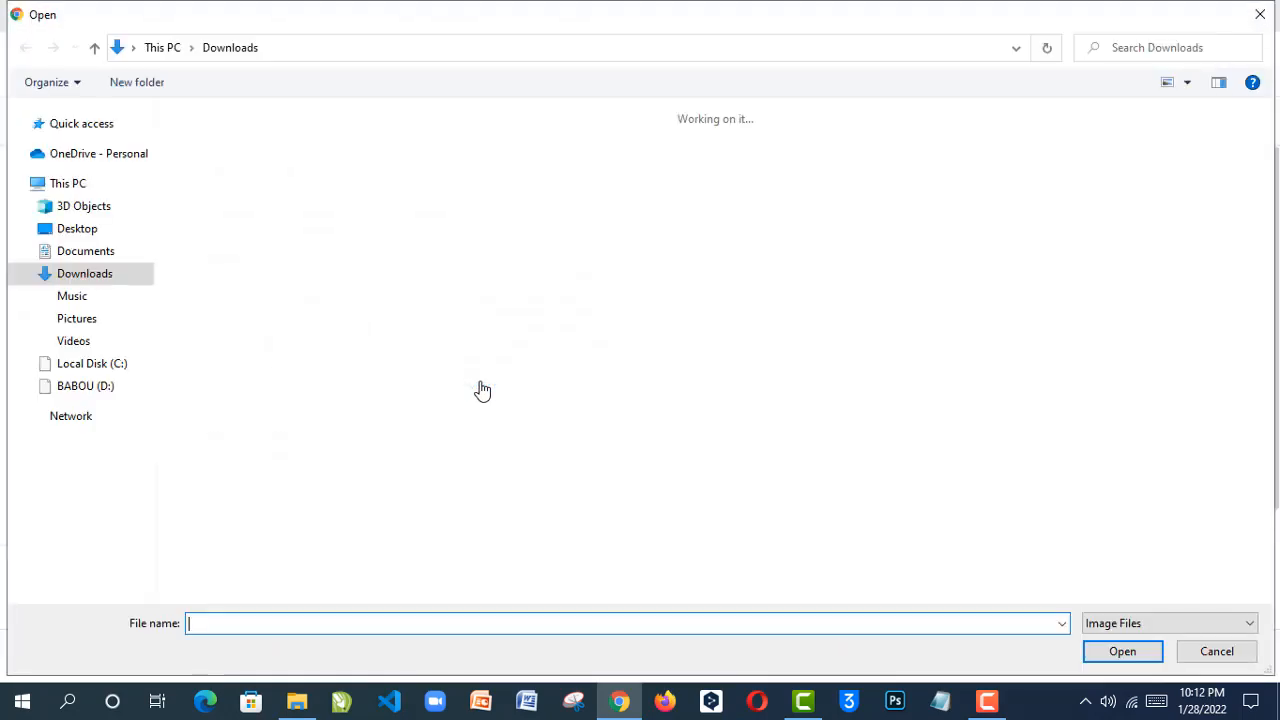
click(240, 196)
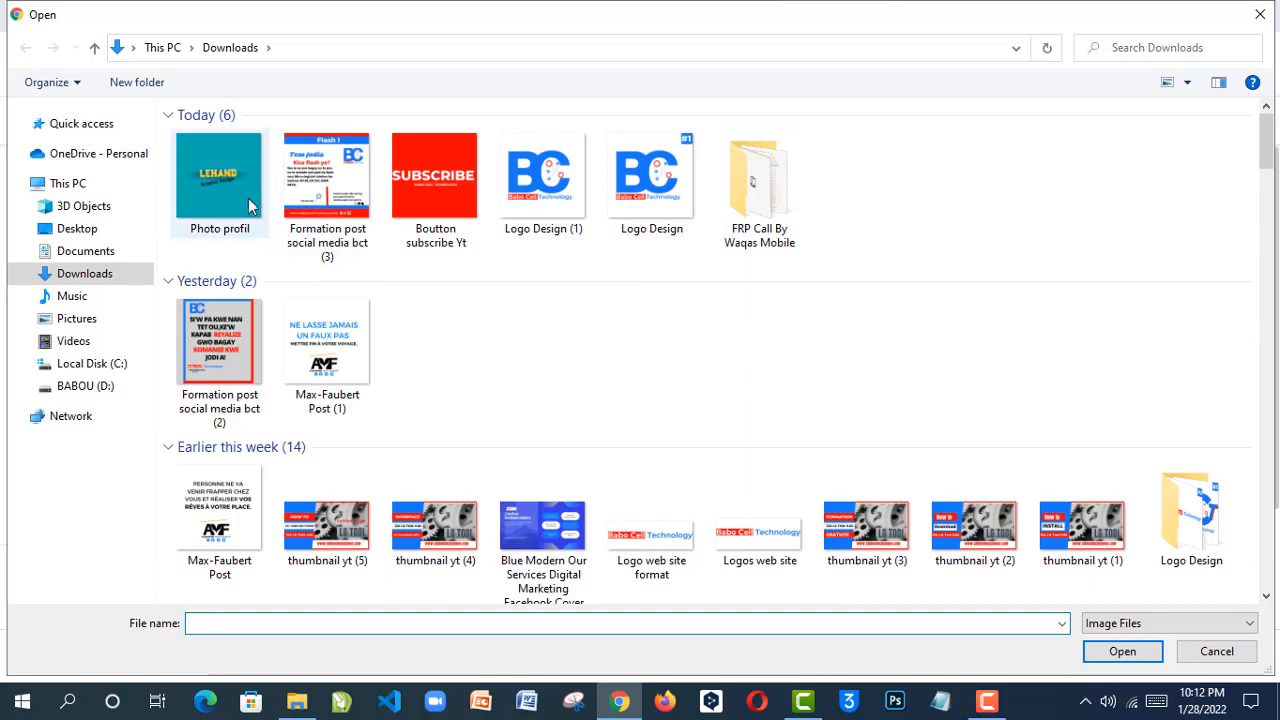
click(1115, 654)
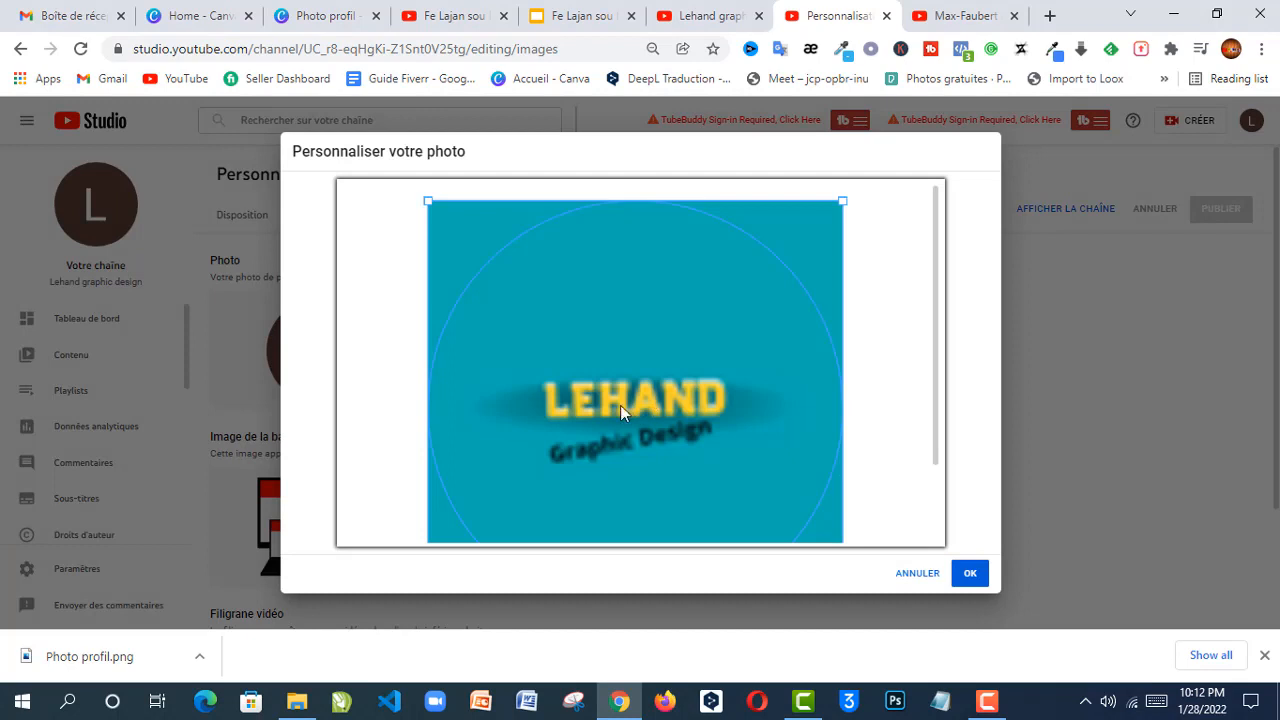
click(970, 570)
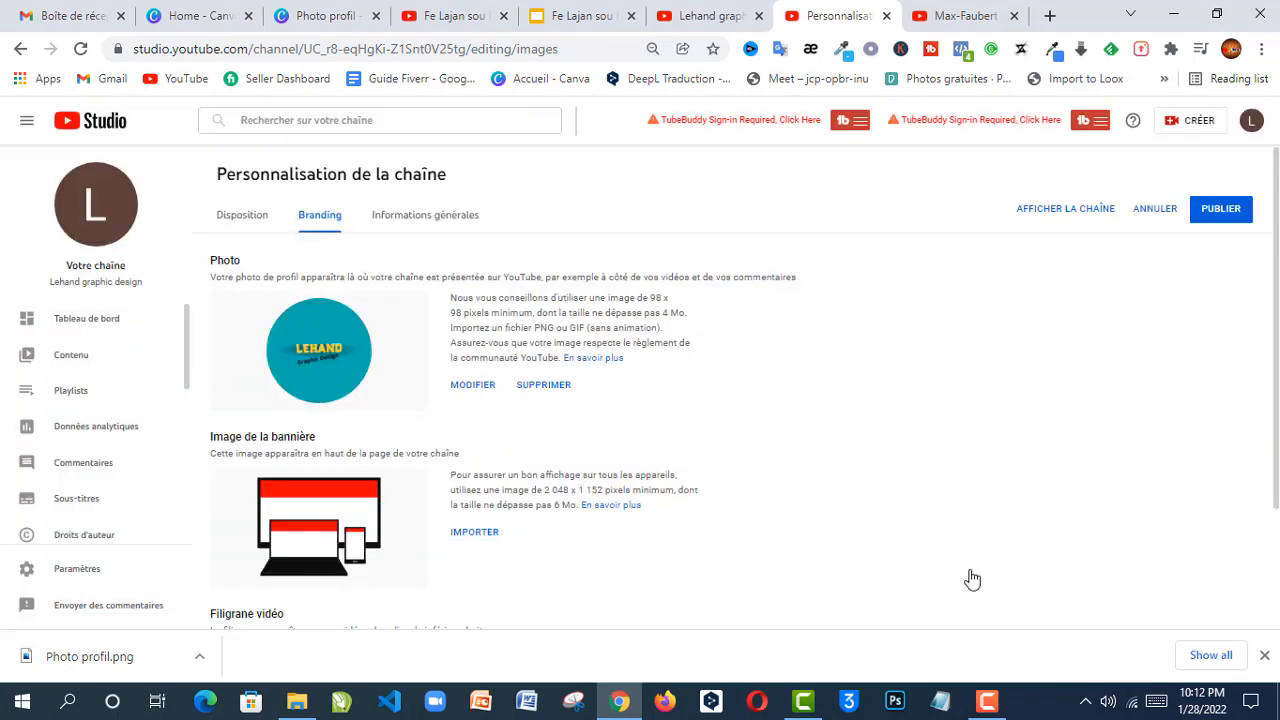
click(1220, 214)
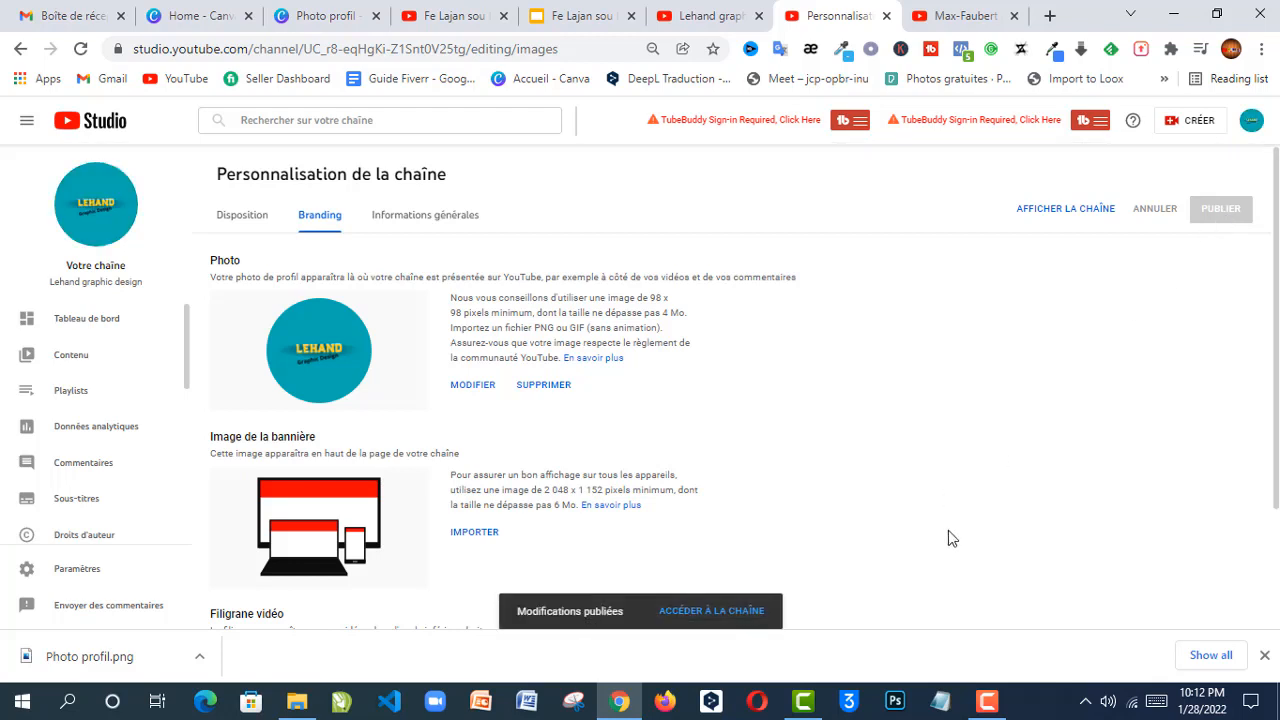
Reload the Lehand graphic design channel page on YouTube to check its profile photo
click(729, 12)
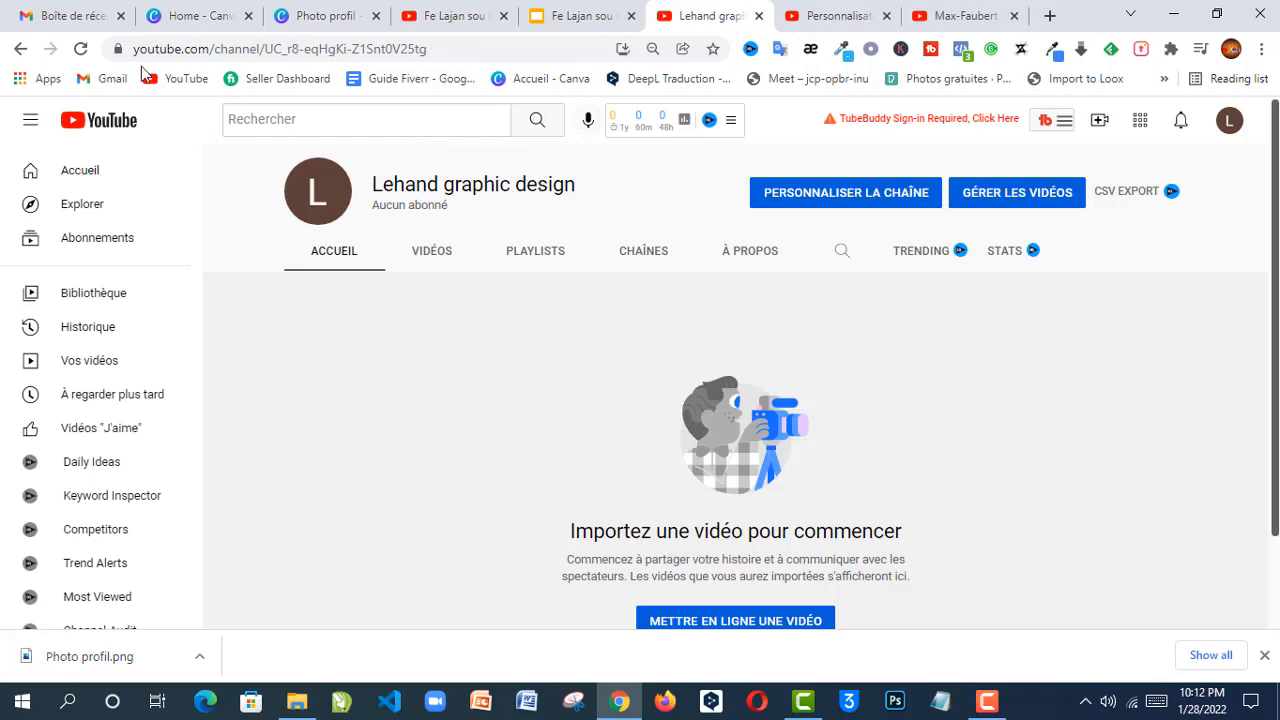
click(81, 48)
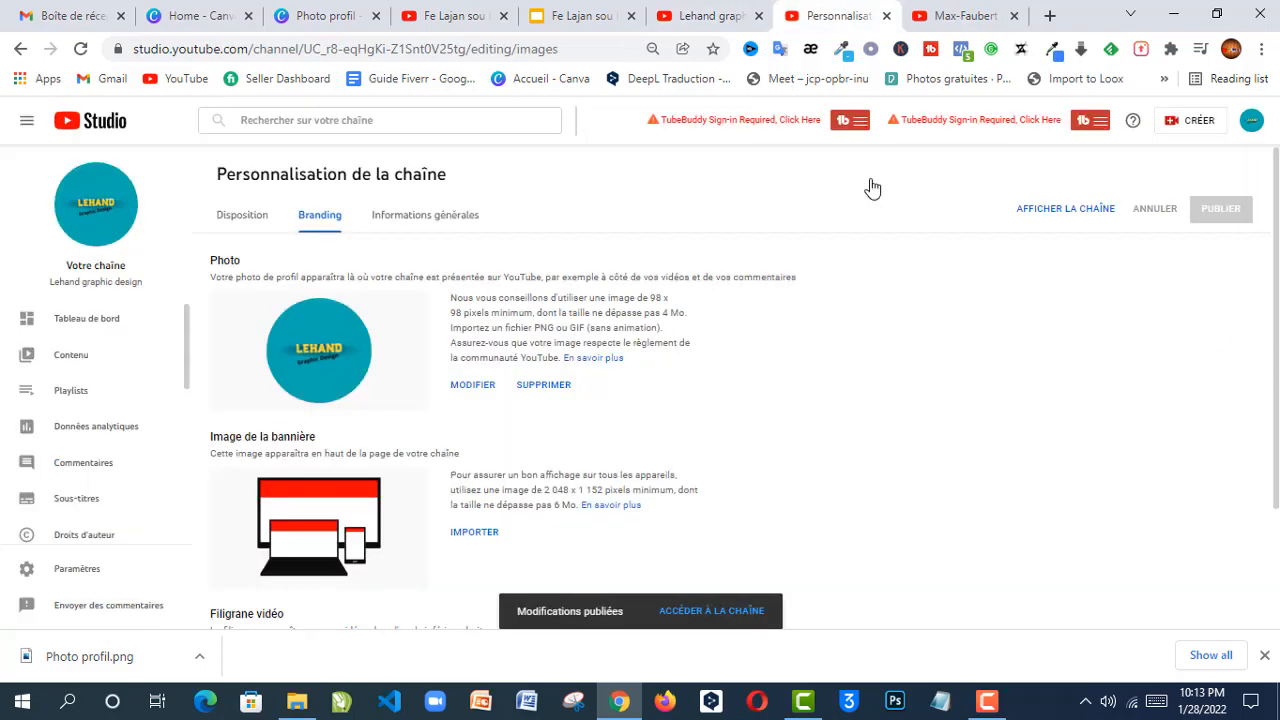
click(697, 16)
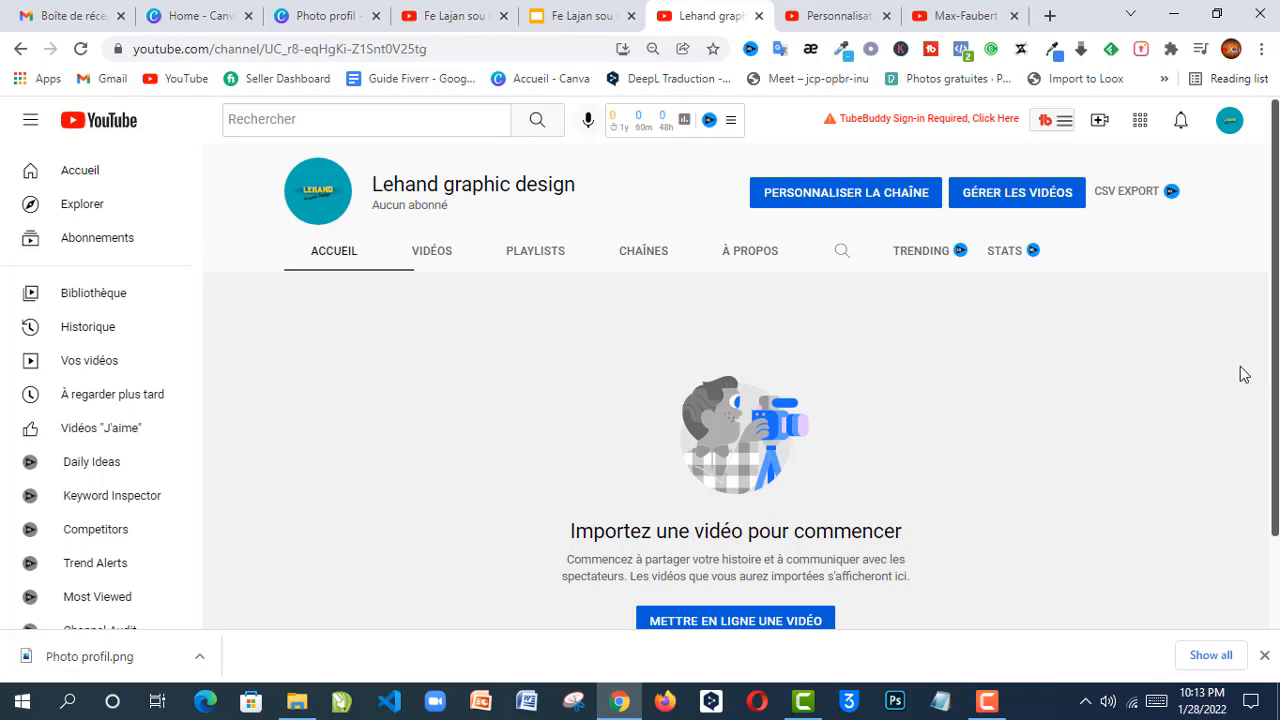
View the open YouTube playlist video and the other creator's channel page
click(438, 26)
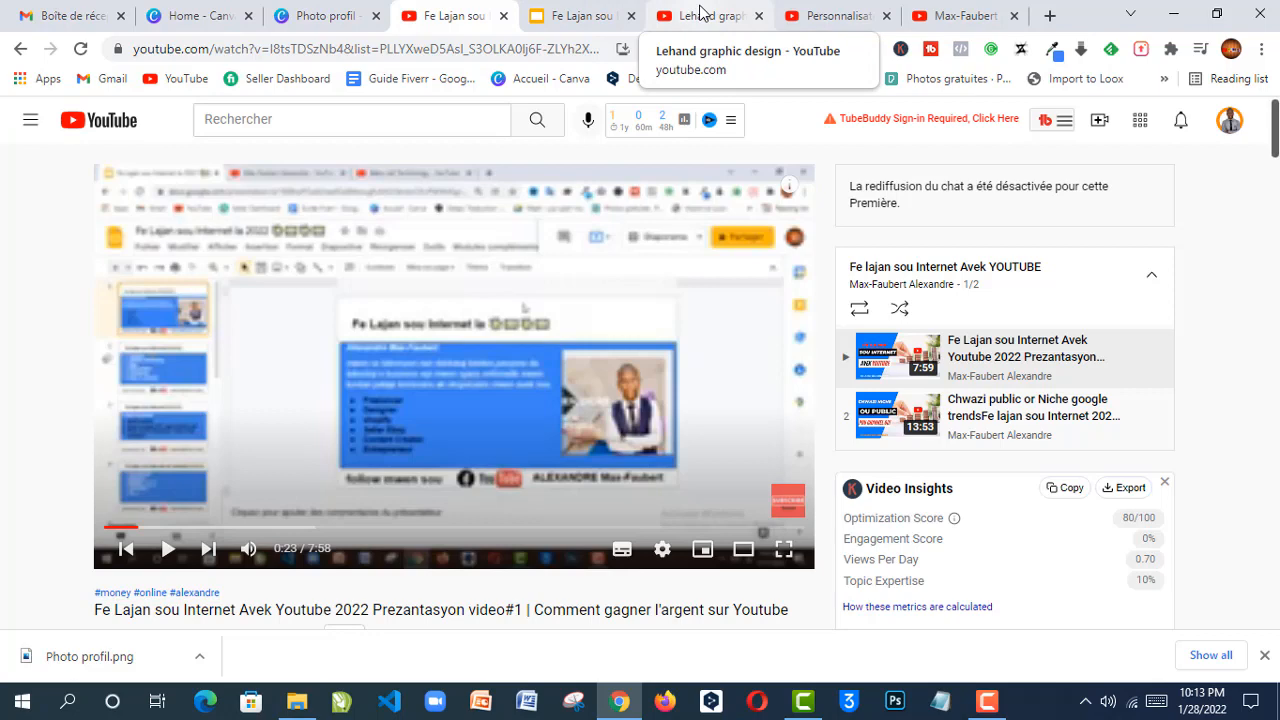
click(935, 14)
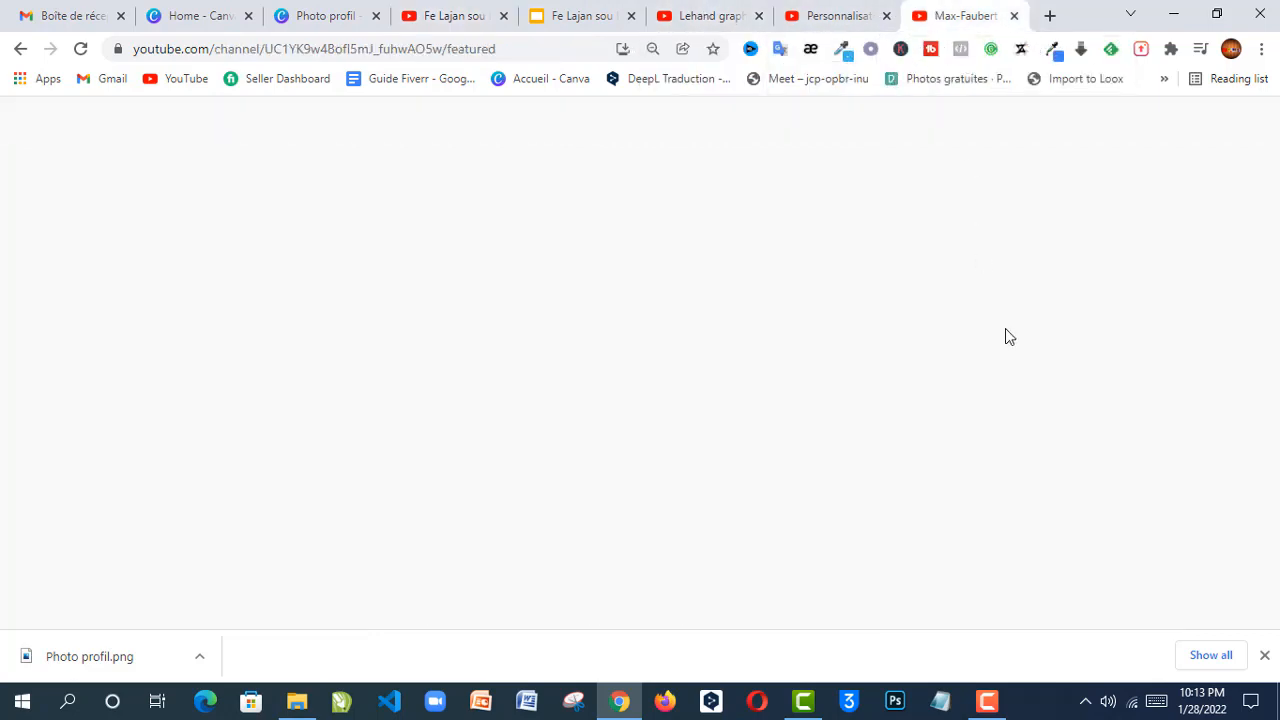